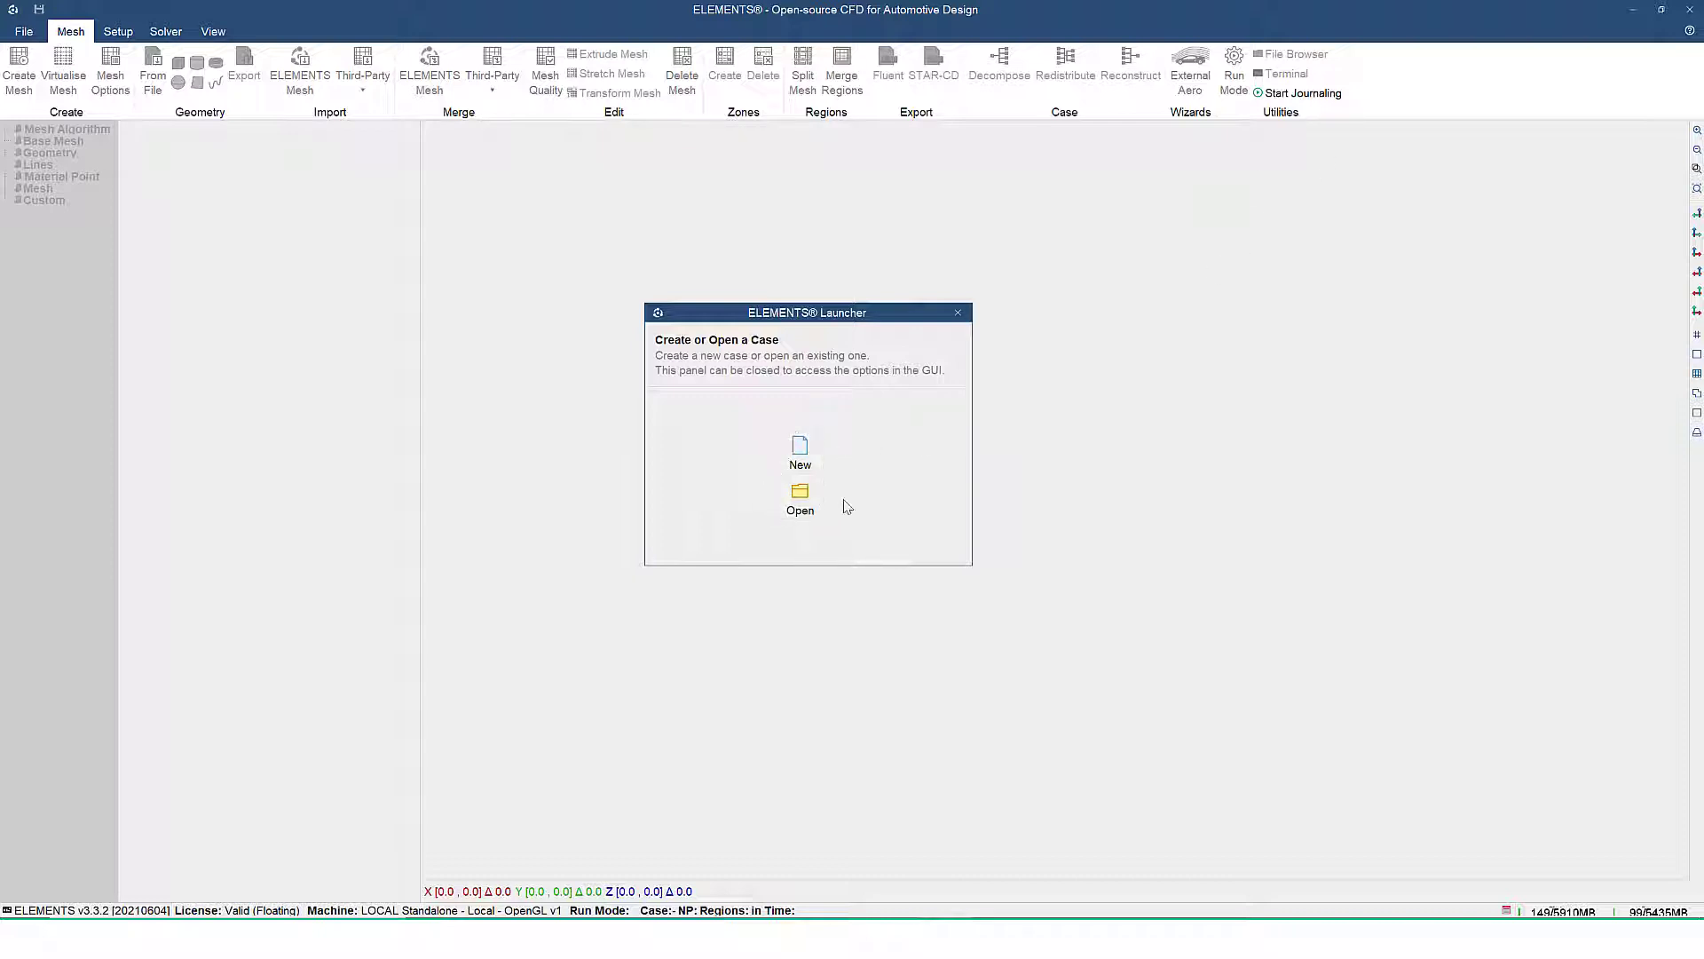
# Dismiss the launcher and start journaling to a Python script named yawStudy on the Desktop
pyautogui.click(958, 313)
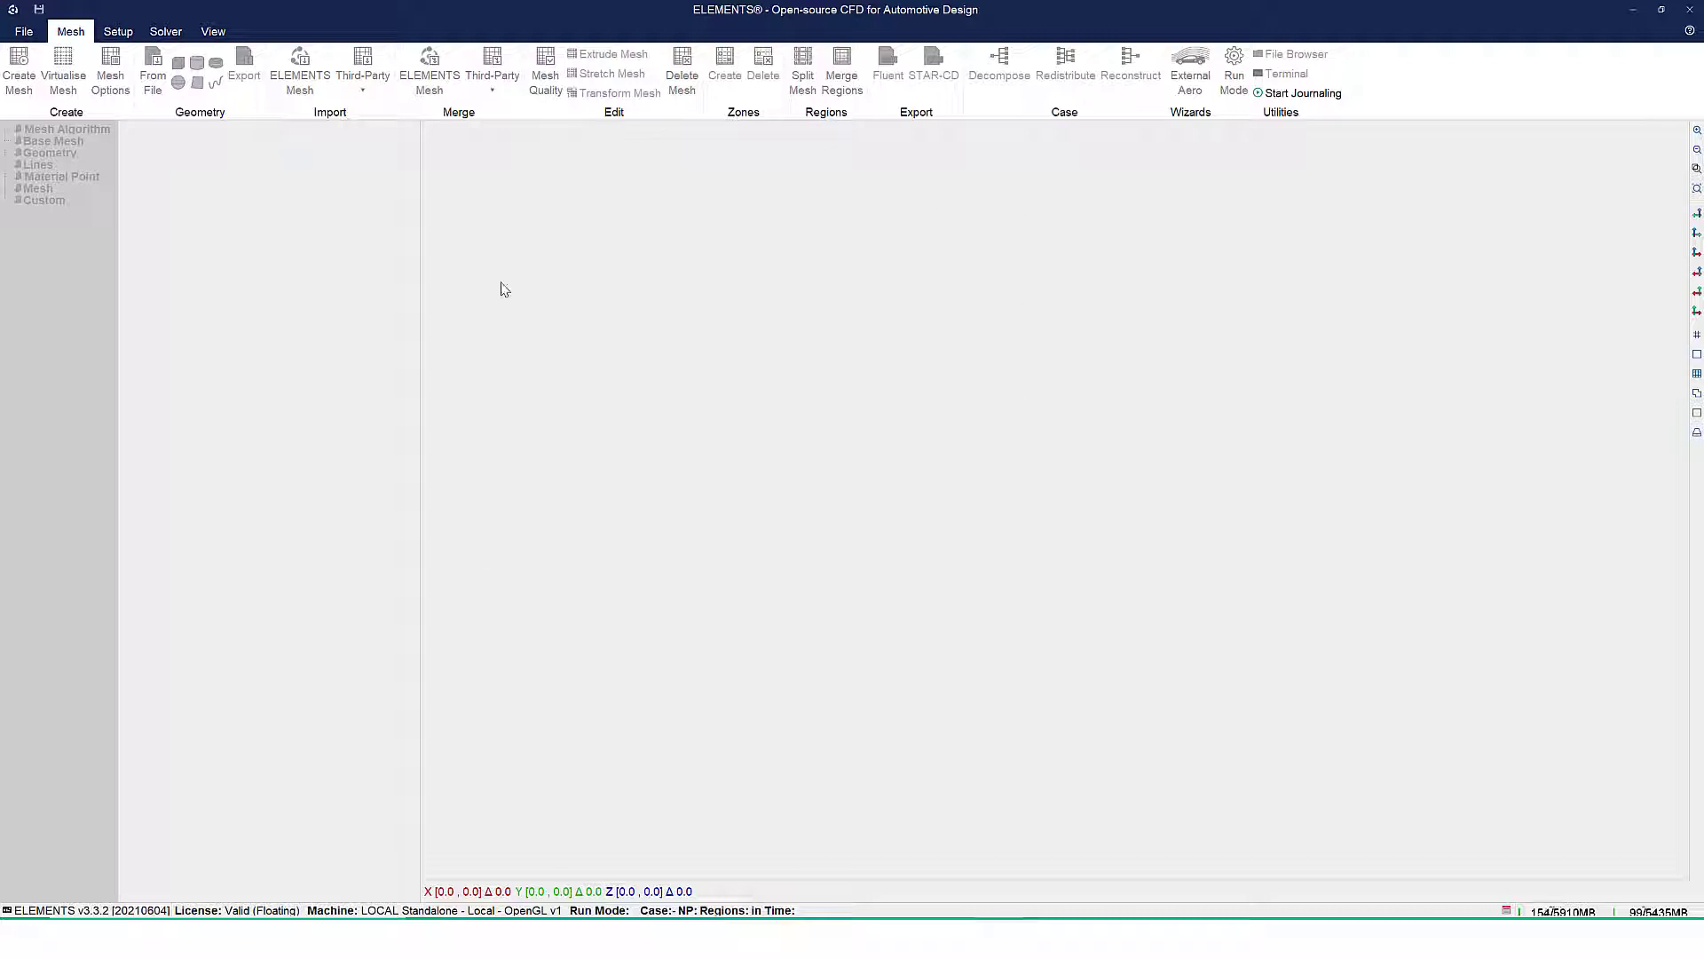
pyautogui.click(1331, 102)
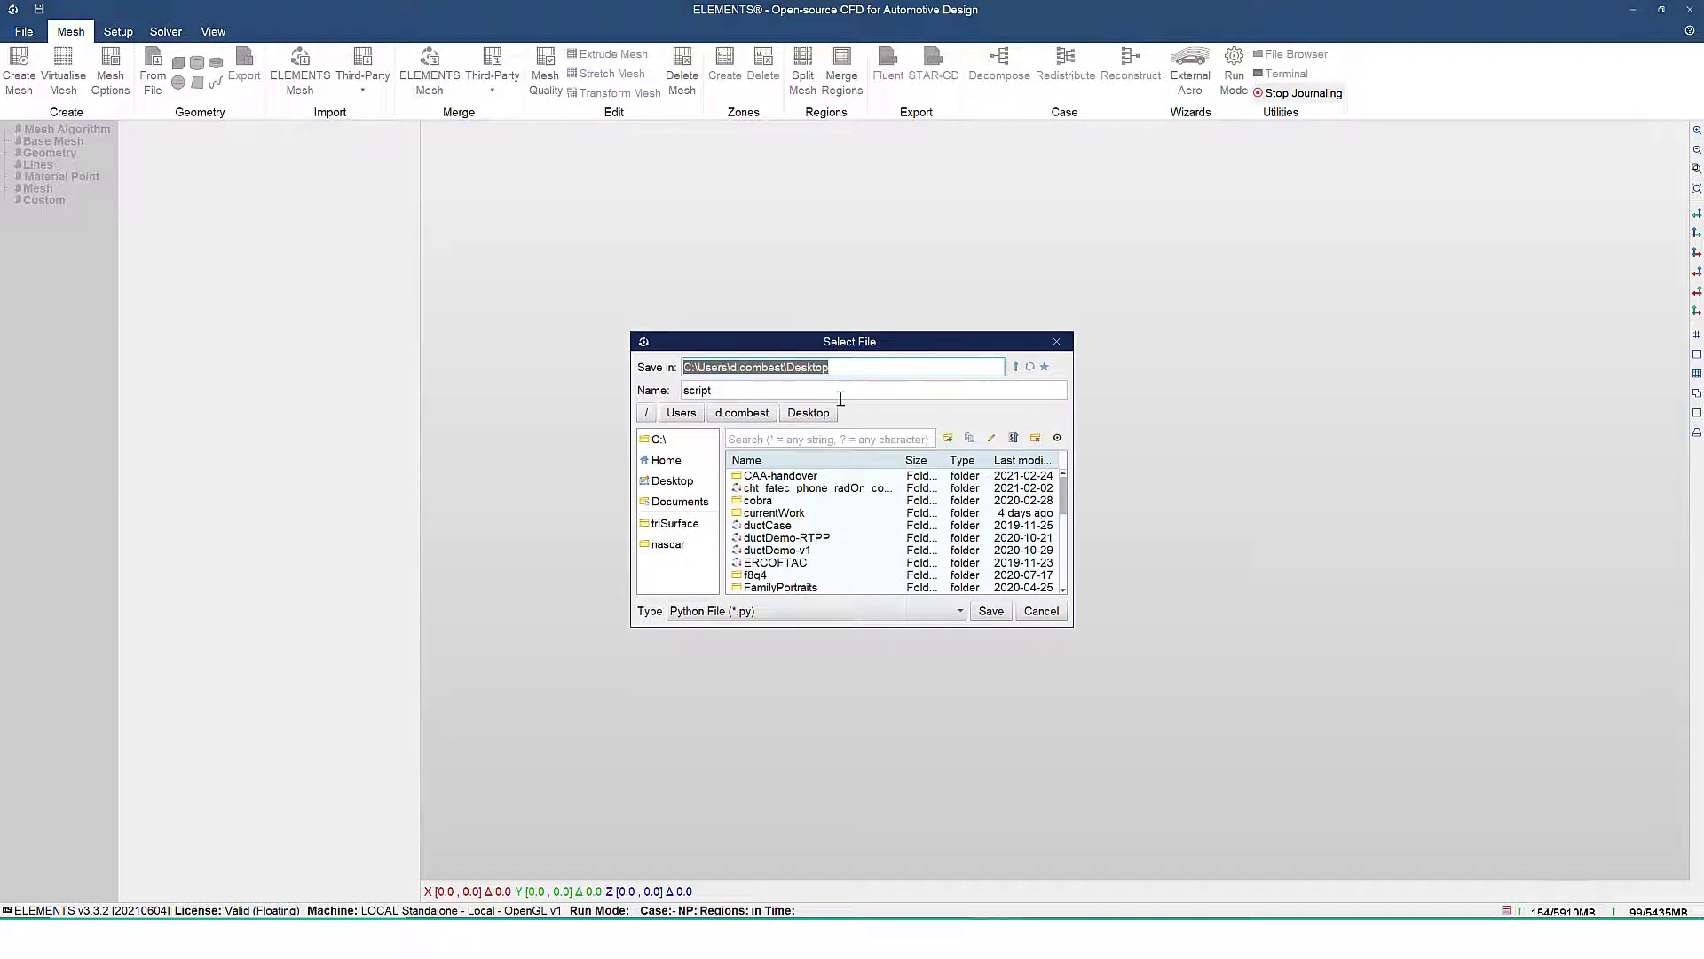
pyautogui.moveTo(866, 355); pyautogui.dragTo(679, 263)
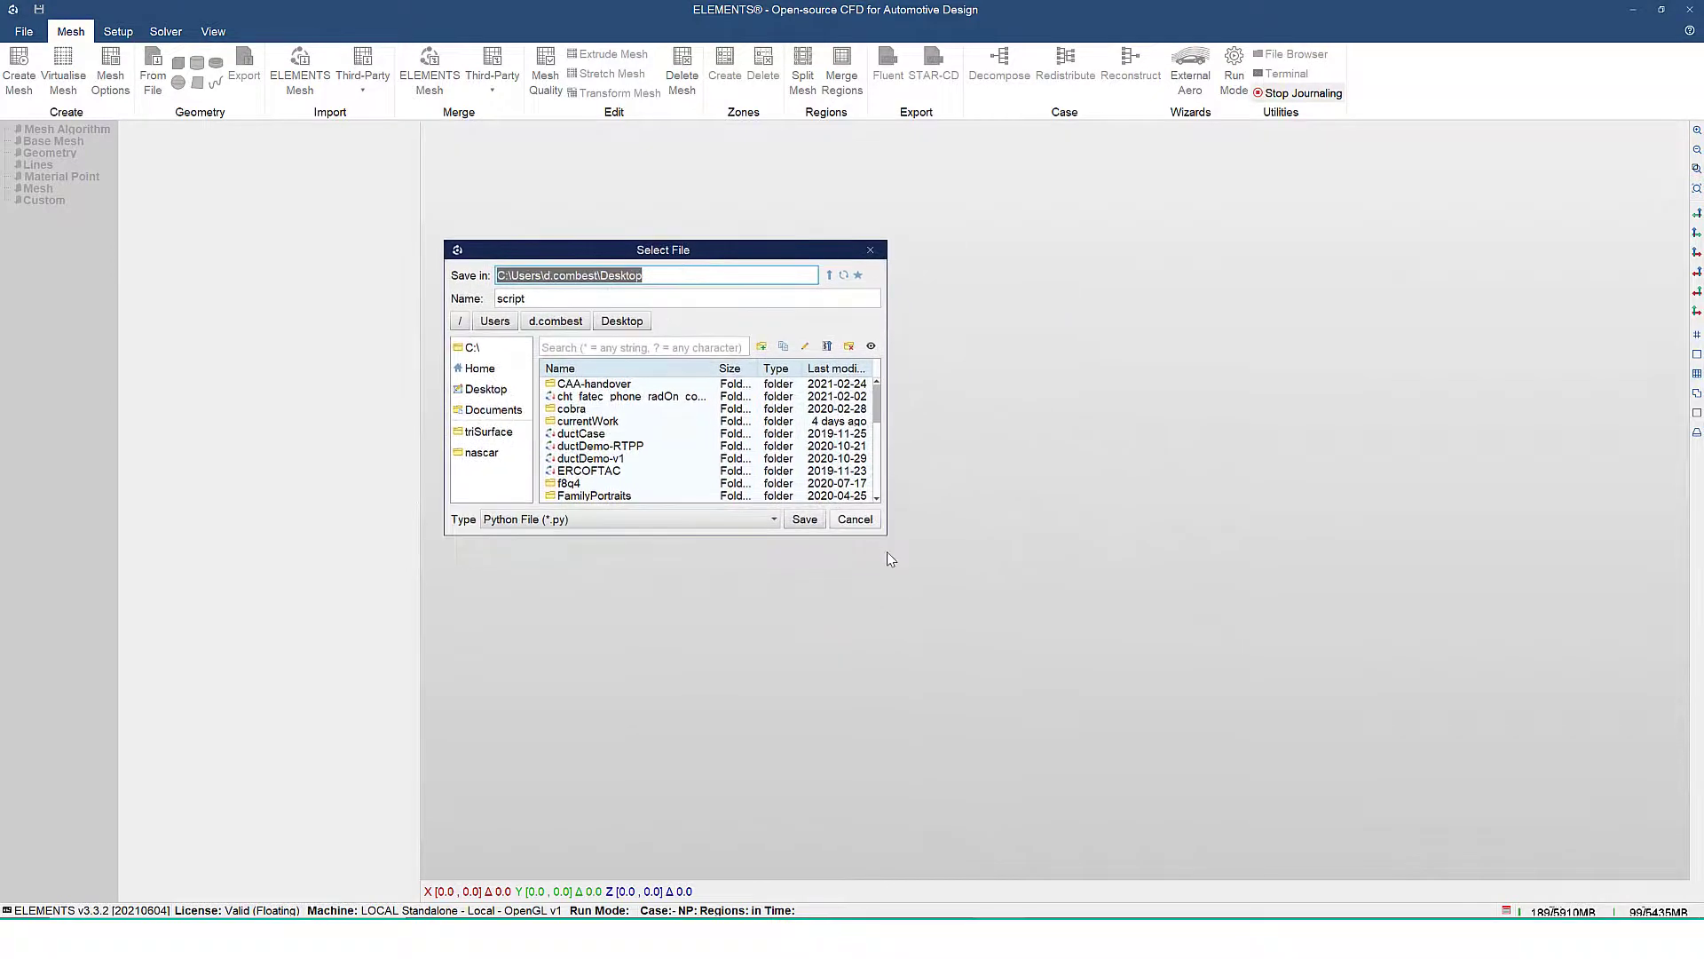
pyautogui.moveTo(887, 535); pyautogui.dragTo(1068, 604)
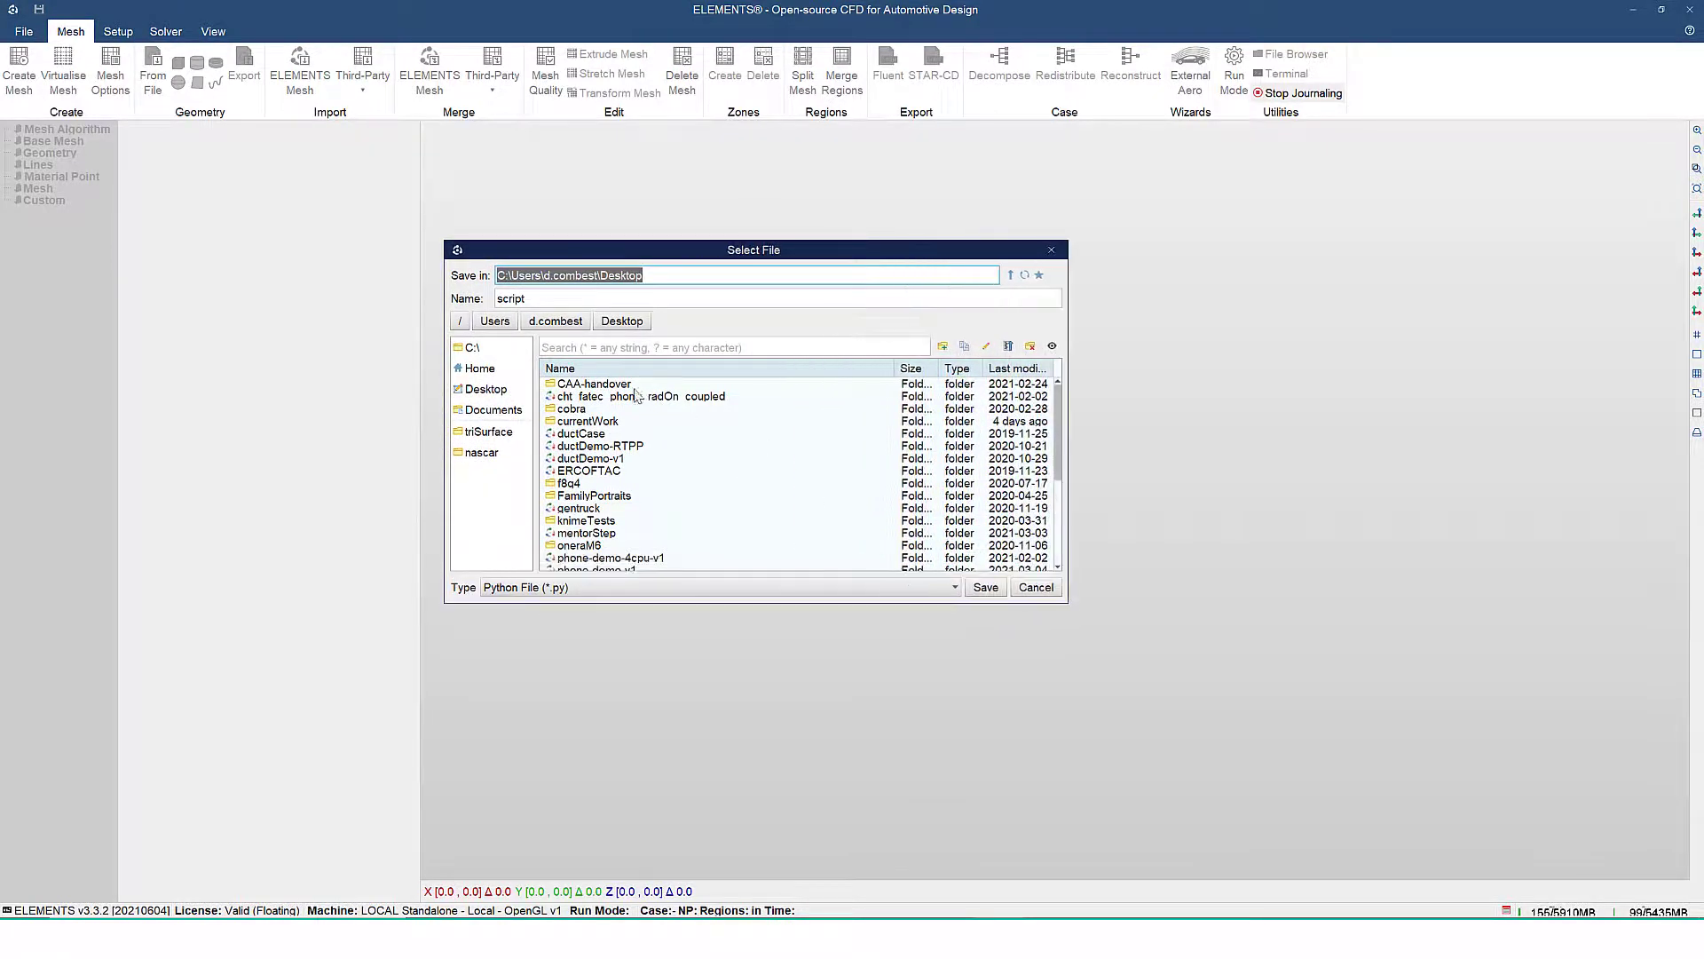
pyautogui.doubleClick(688, 296)
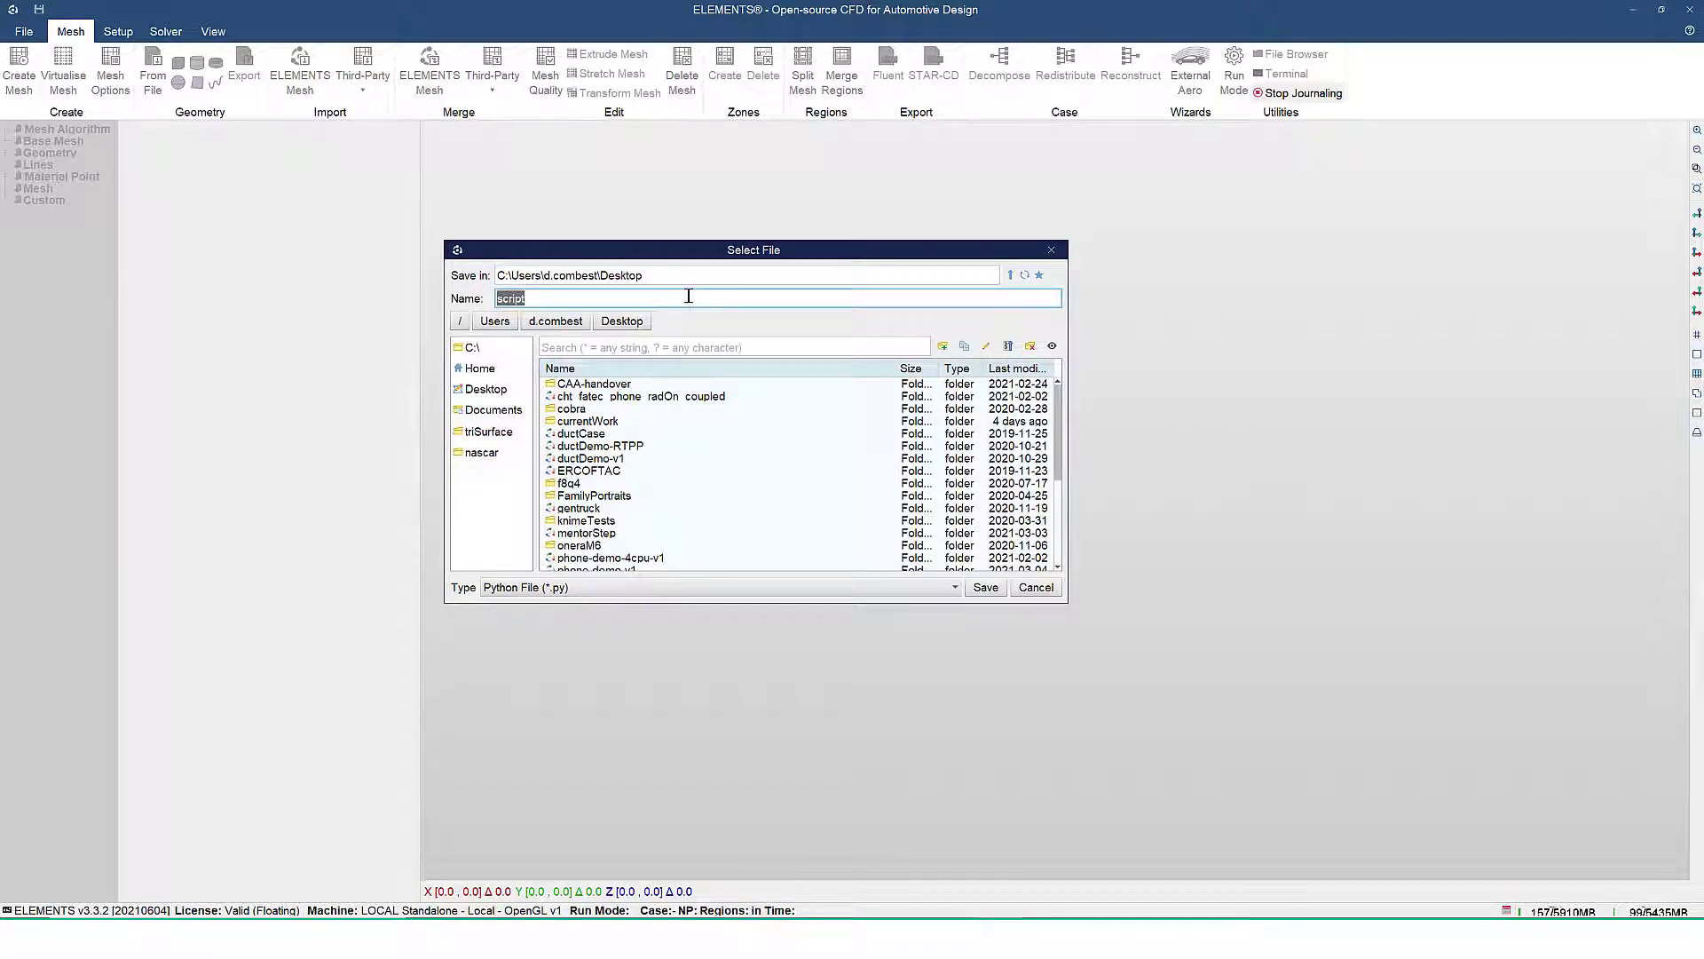
pyautogui.write('yawStudy.py')
pyautogui.click(988, 589)
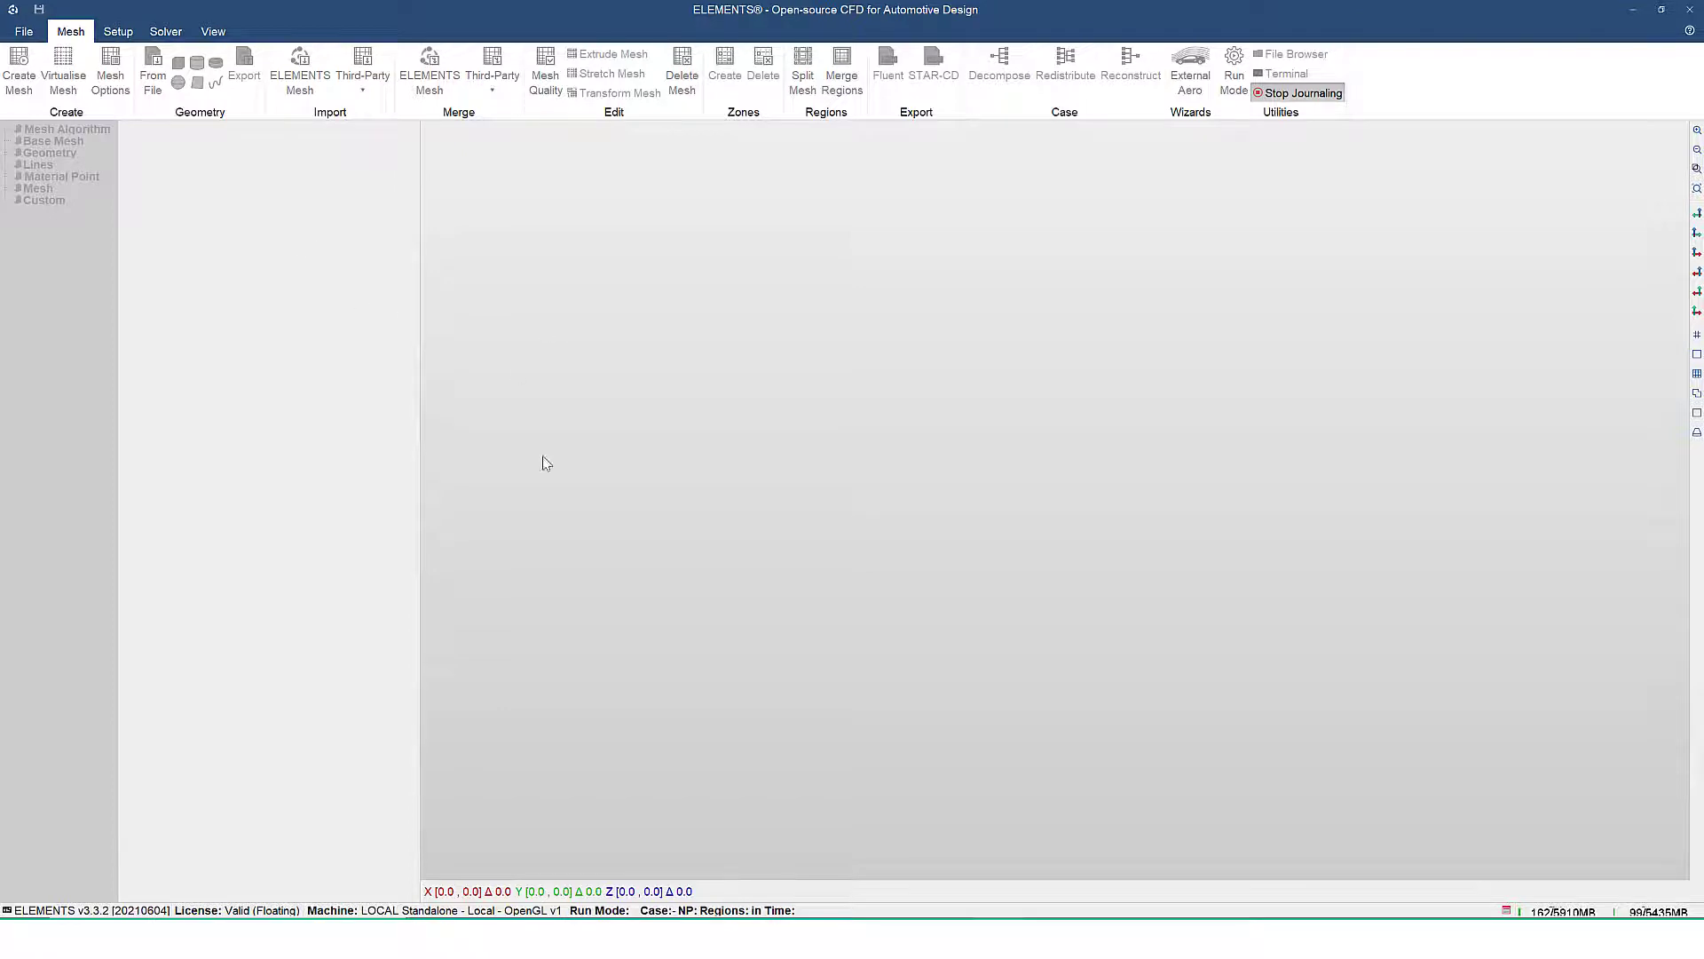
# Locate the yawStudy.py journal script in the Desktop folder using File Explorer, and minimize the window
pyautogui.press('super+e')
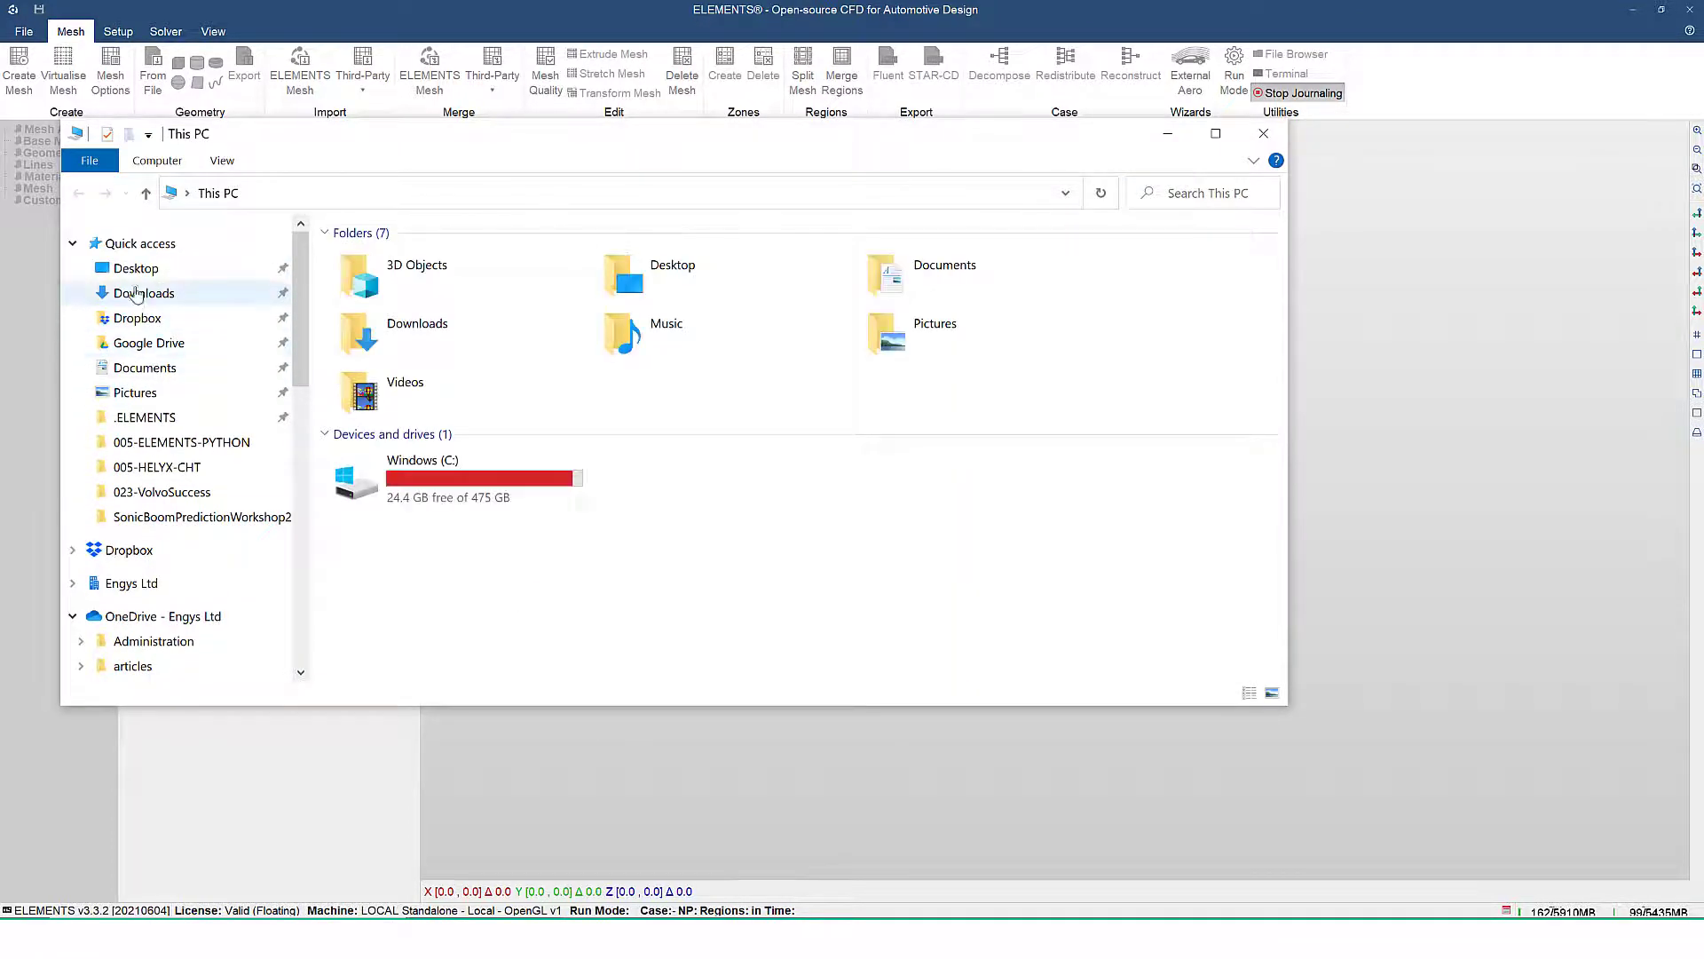
pyautogui.click(136, 270)
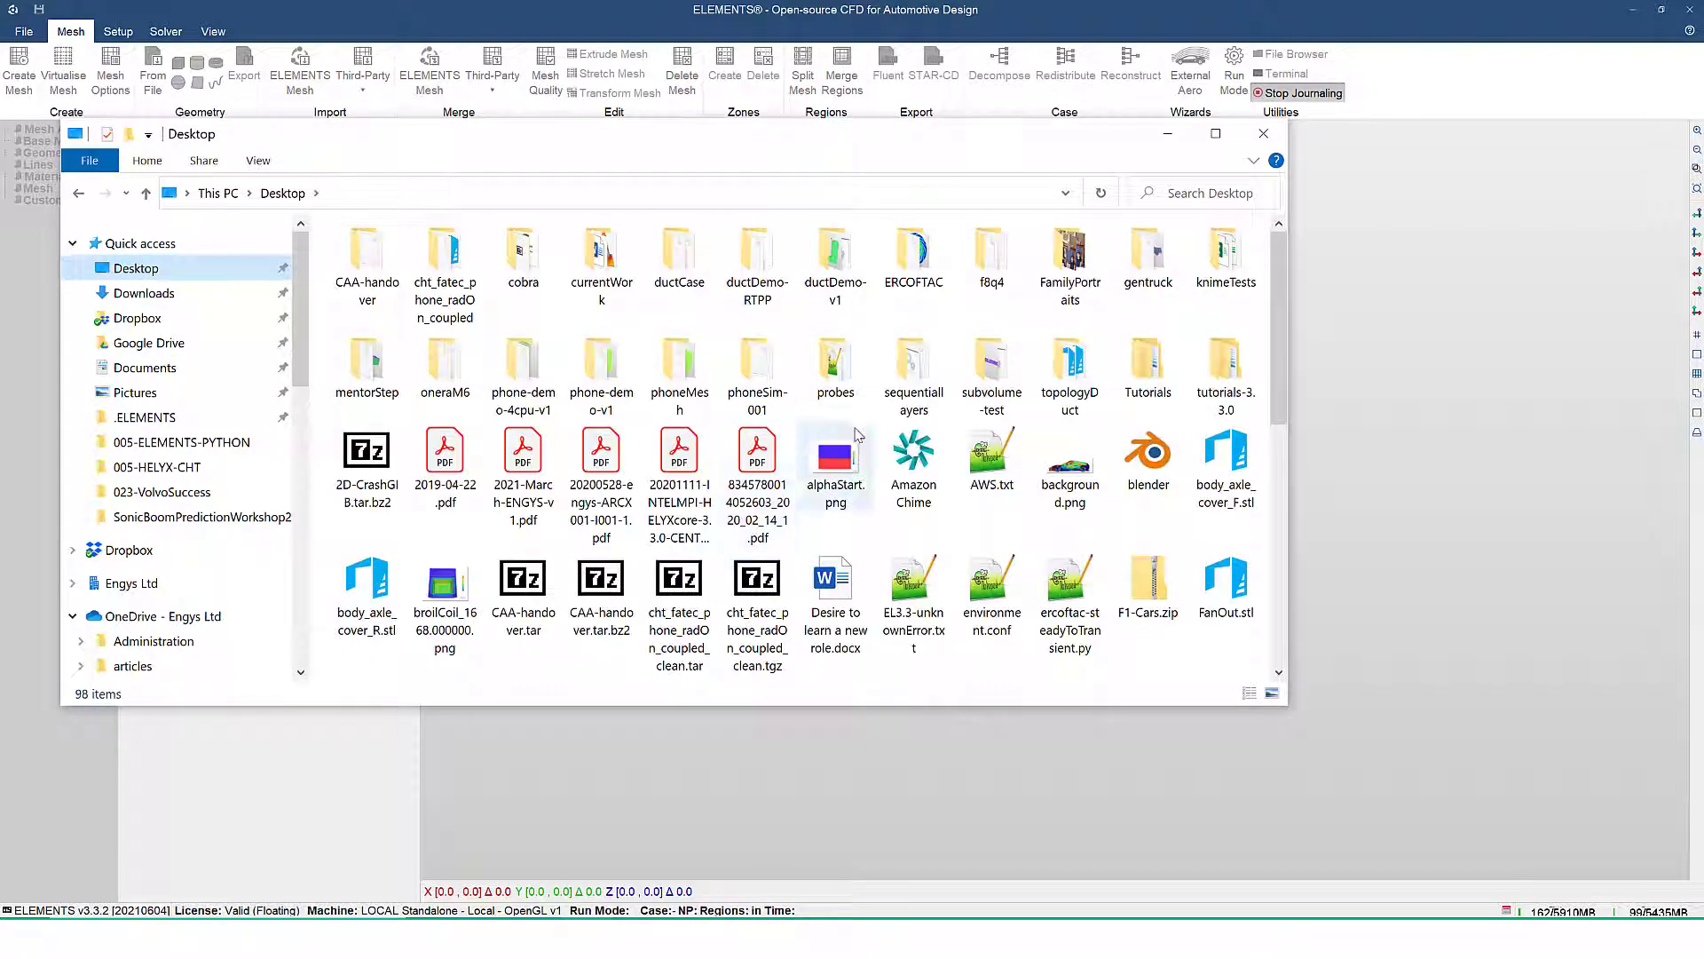
pyautogui.scroll(-6, 976, 577)
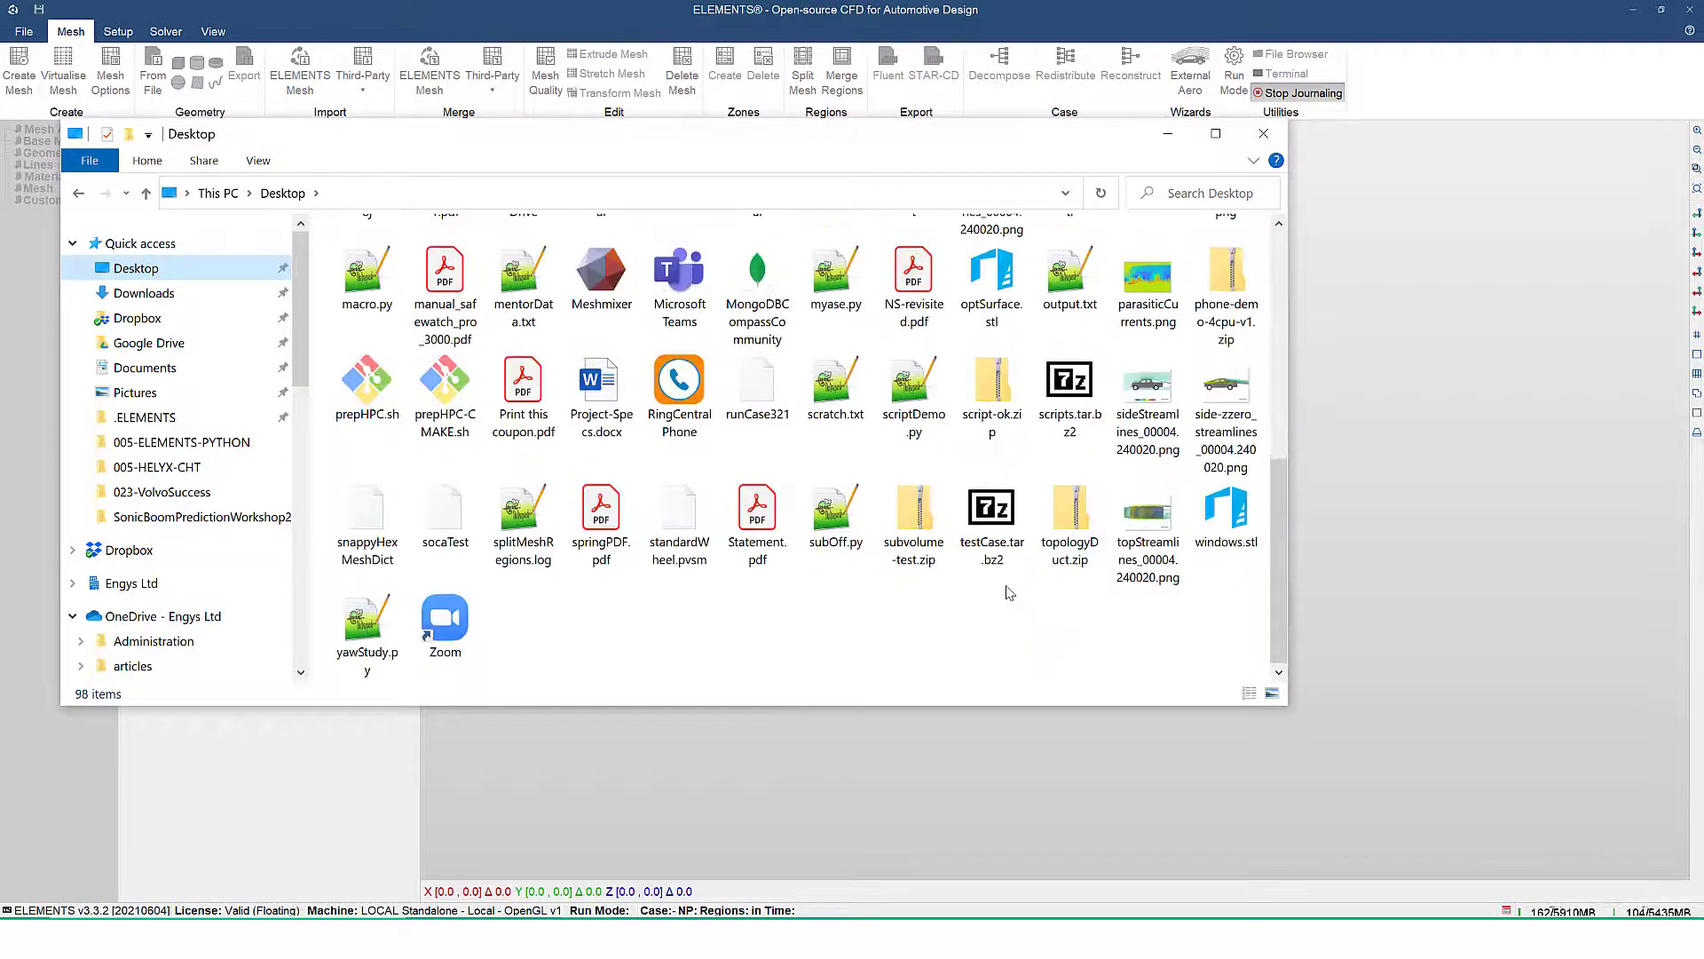
pyautogui.click(363, 629)
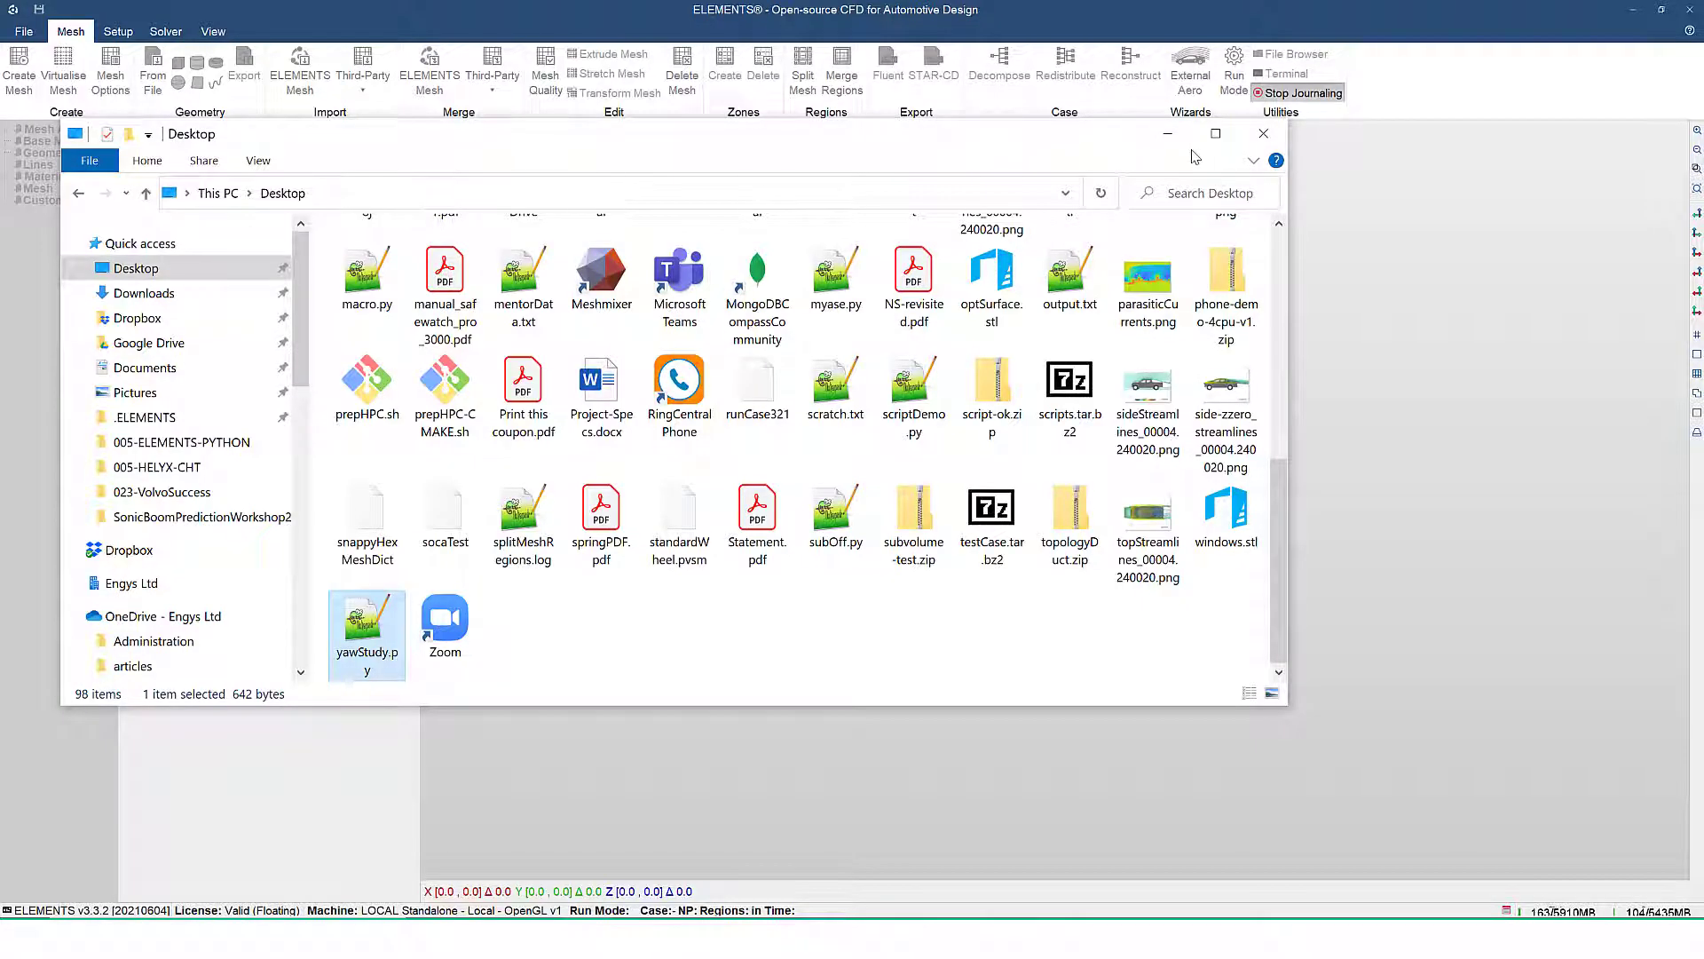
pyautogui.click(1167, 134)
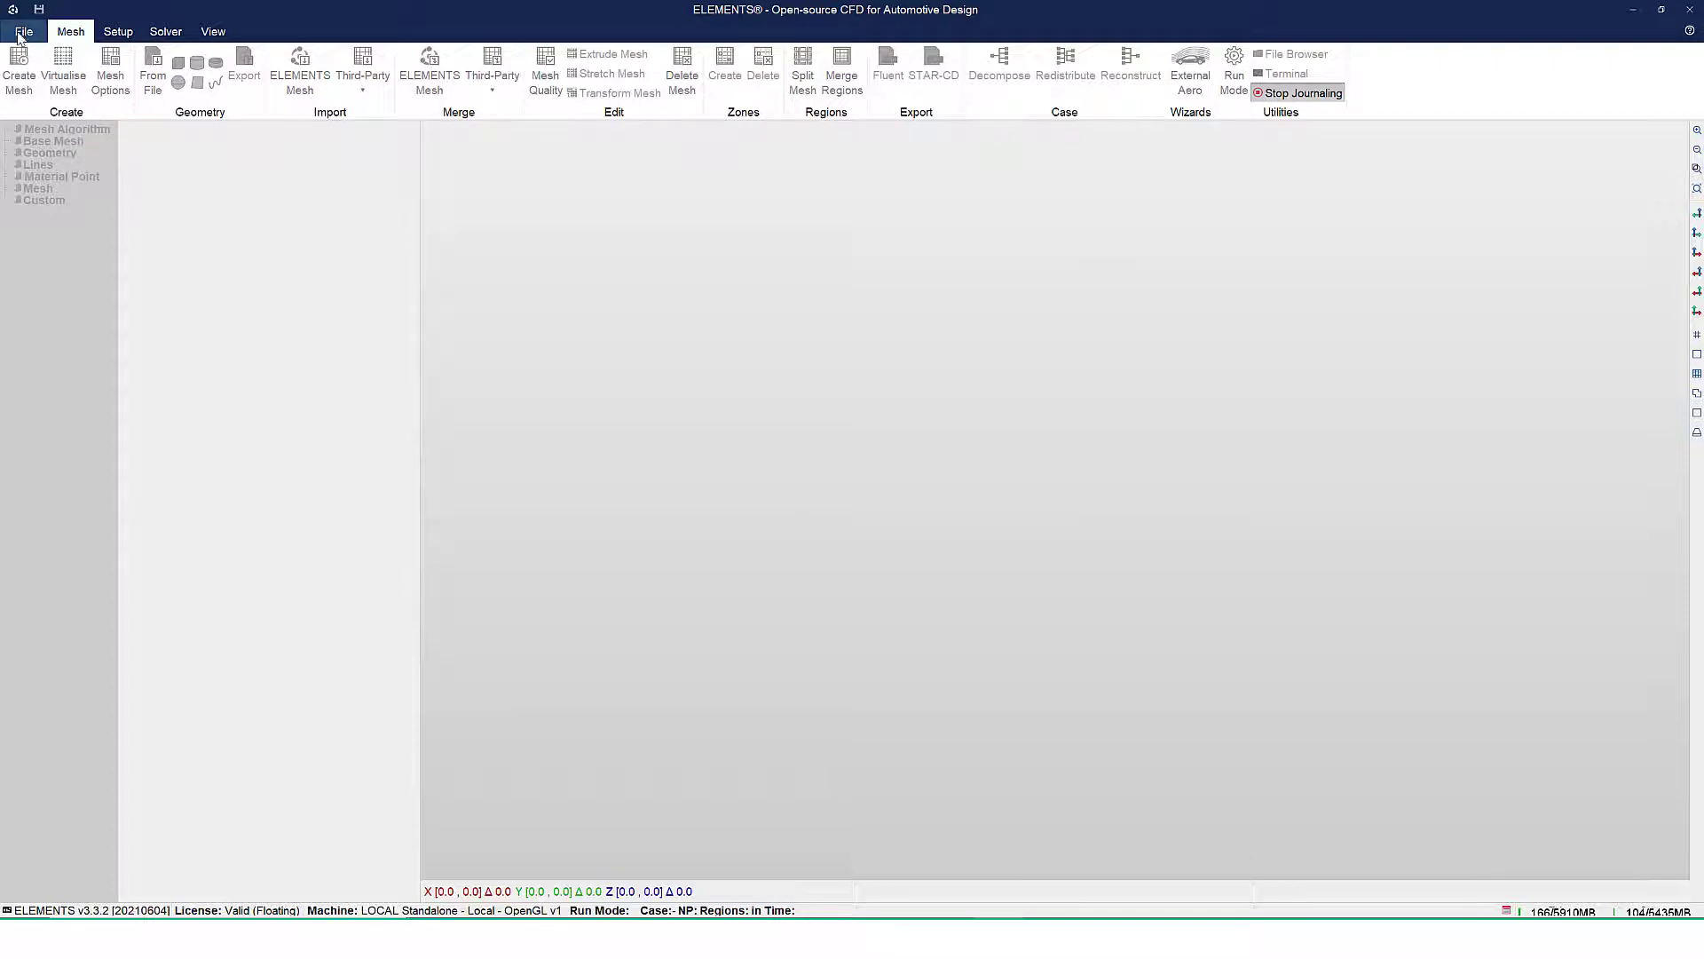
# Start a new case and set its parent folder to a newly created yawStudy folder on the Desktop
pyautogui.click(18, 33)
pyautogui.click(45, 58)
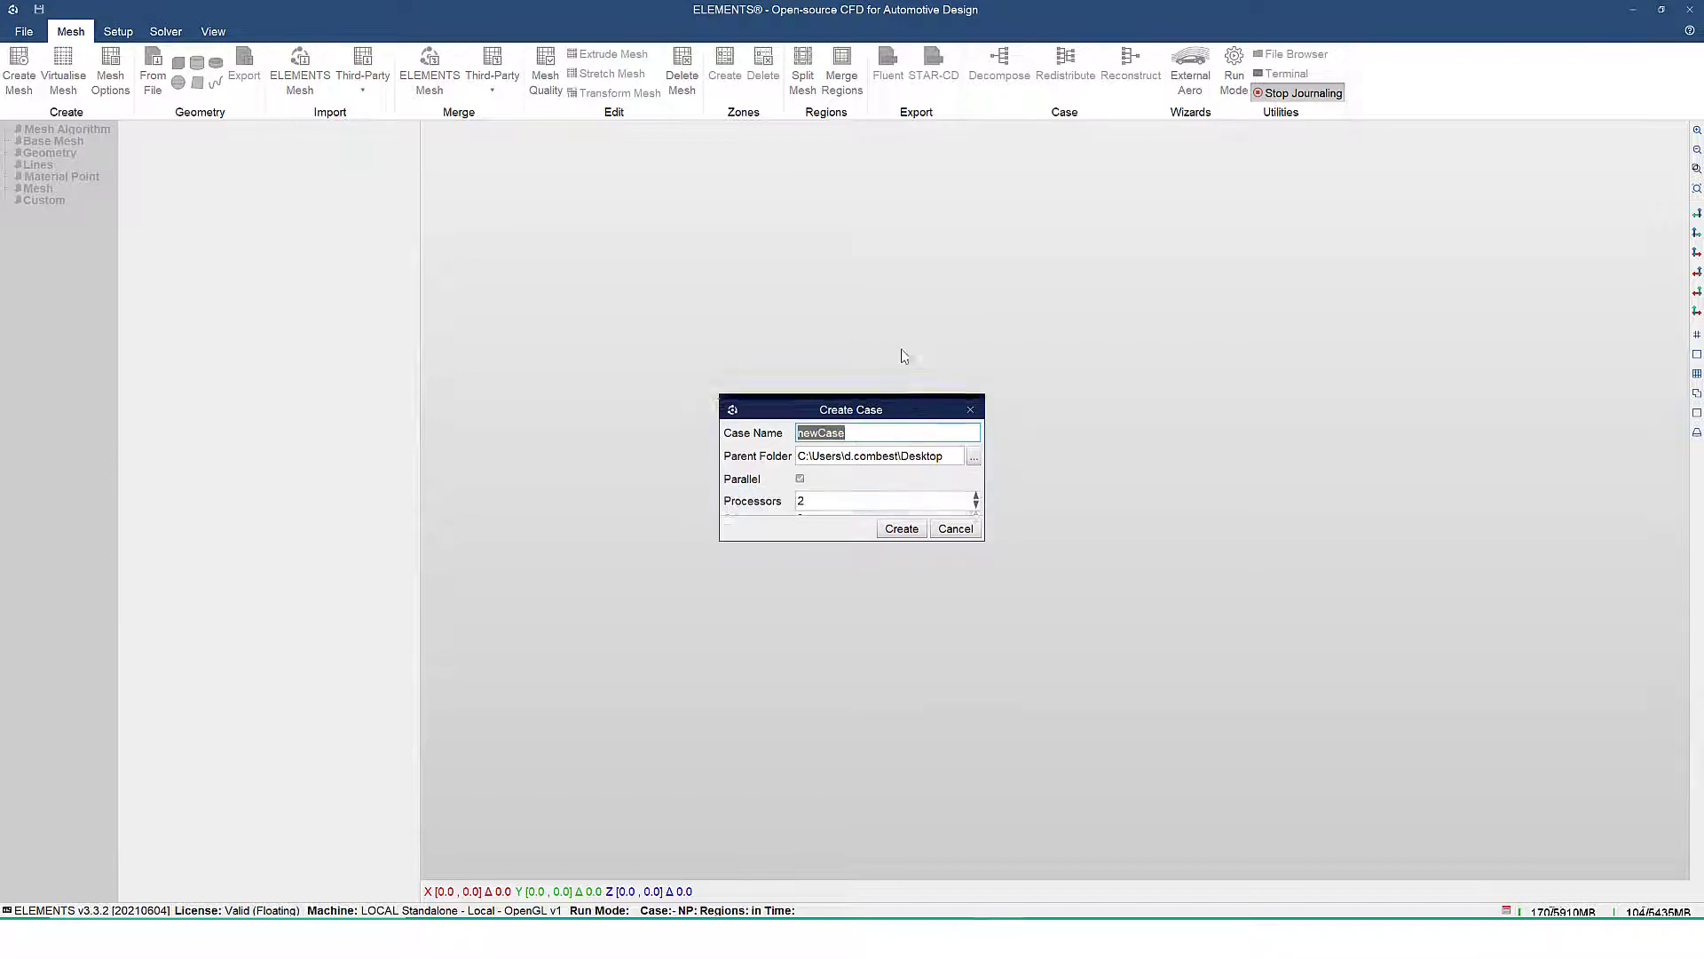
pyautogui.click(973, 337)
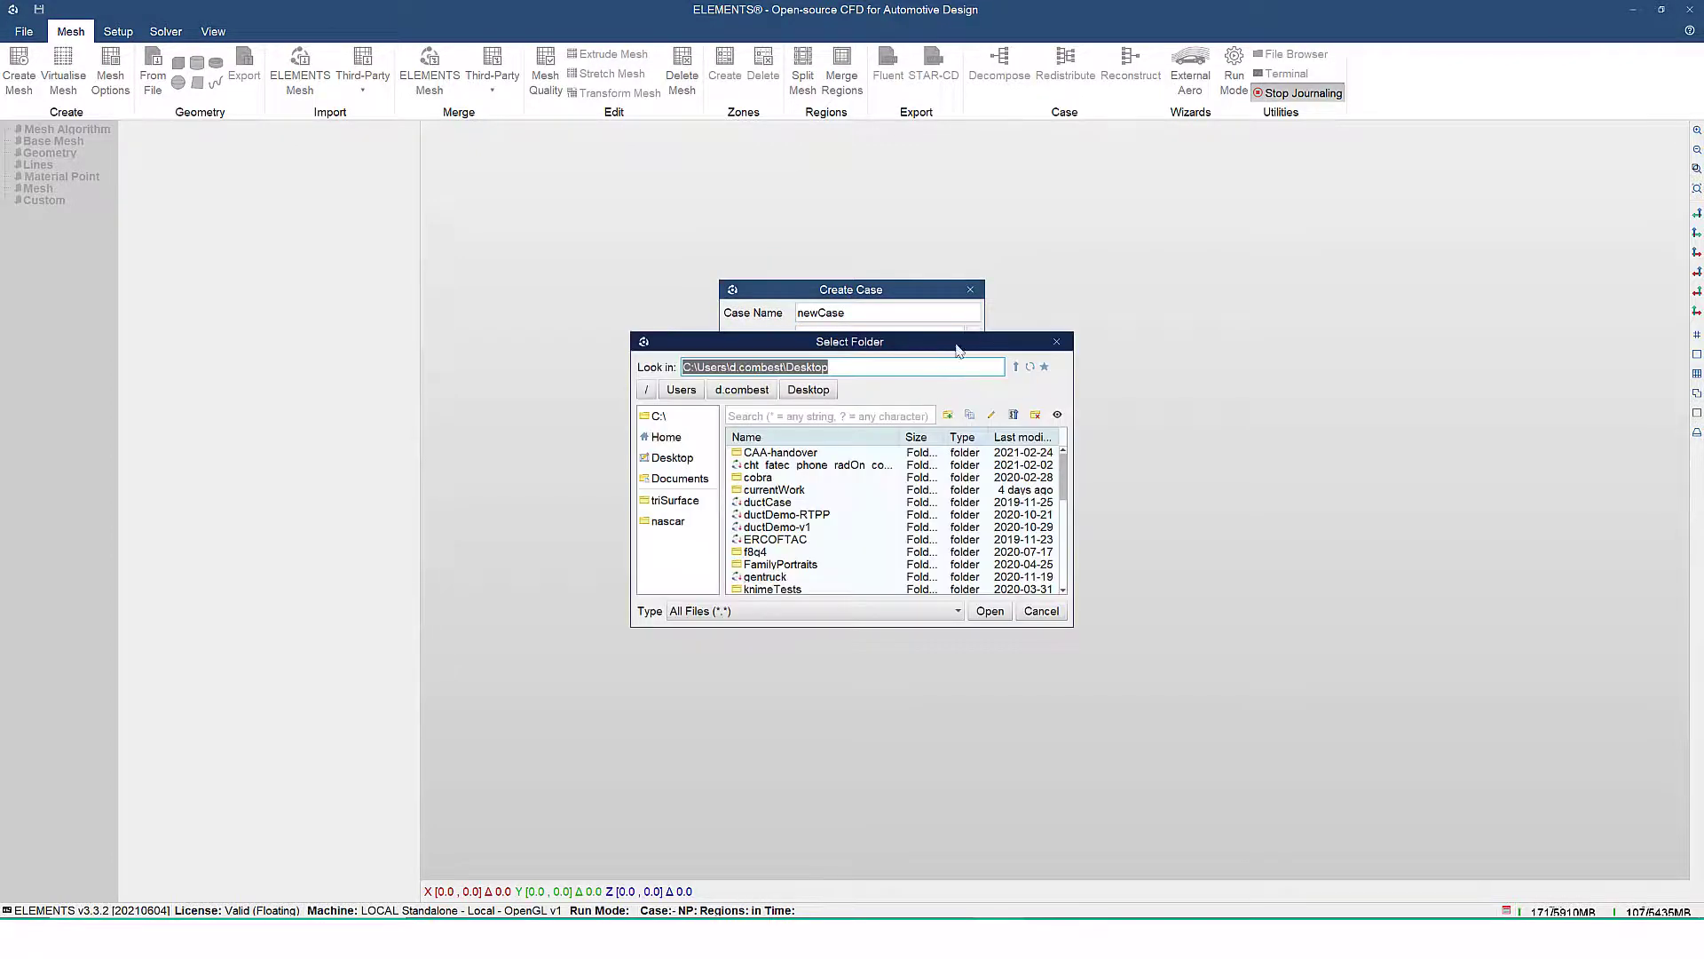
pyautogui.click(948, 415)
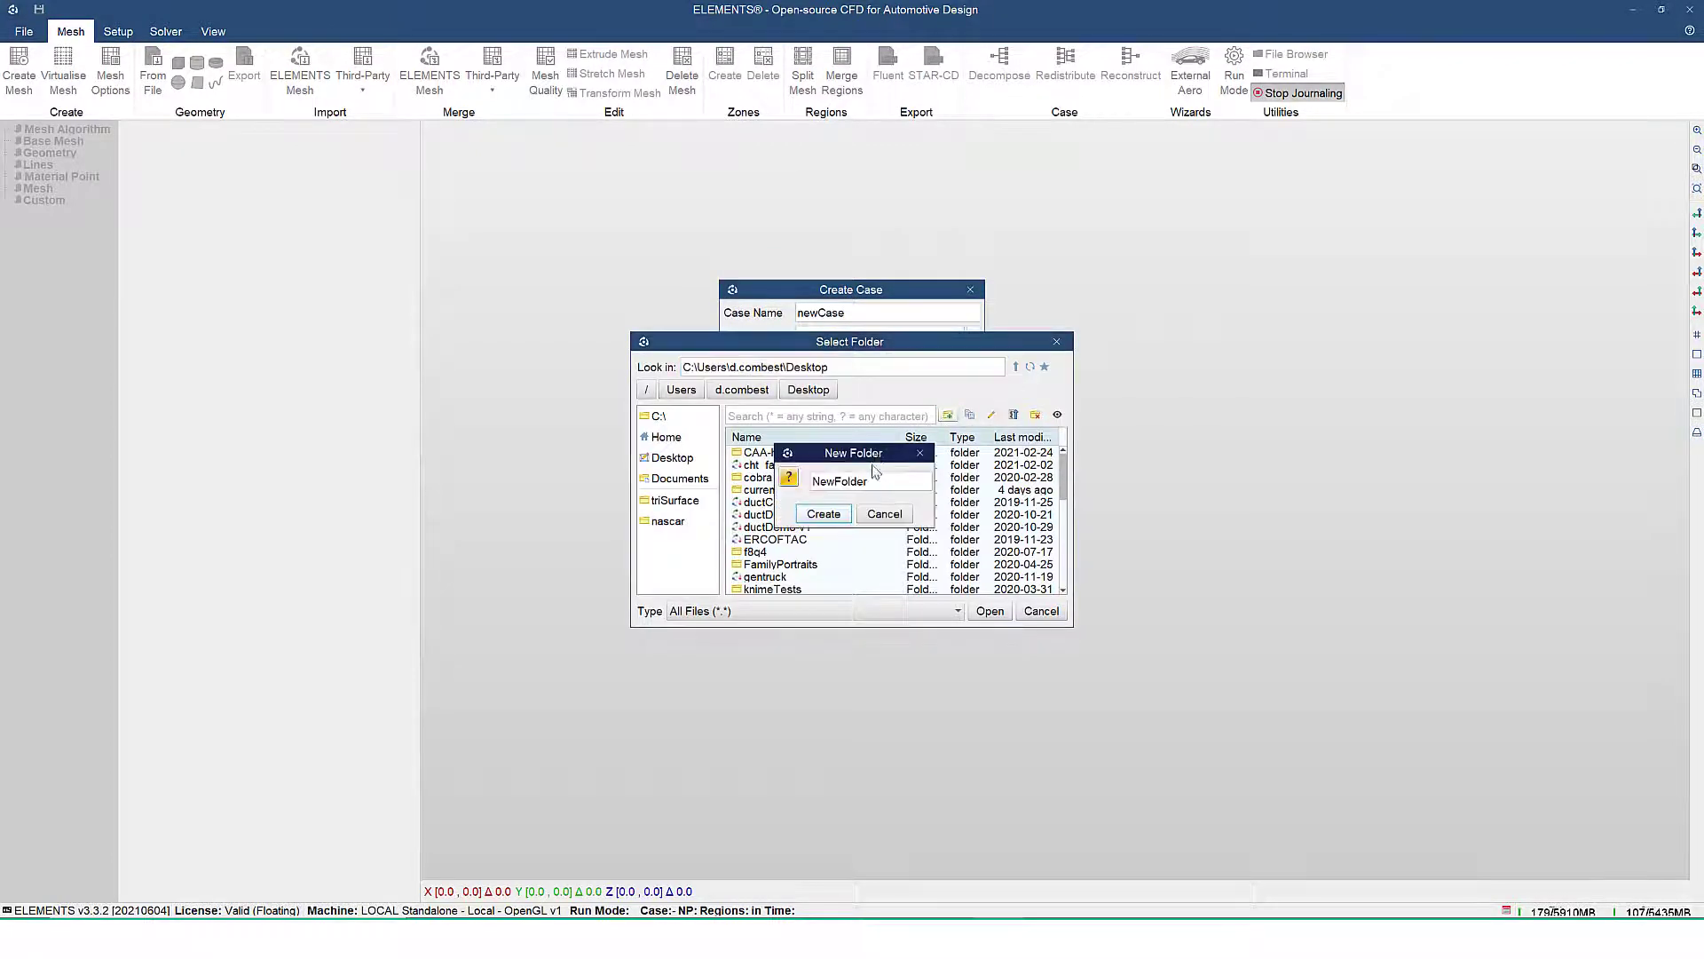
pyautogui.doubleClick(874, 477)
pyautogui.write('yawStudy')
pyautogui.click(824, 515)
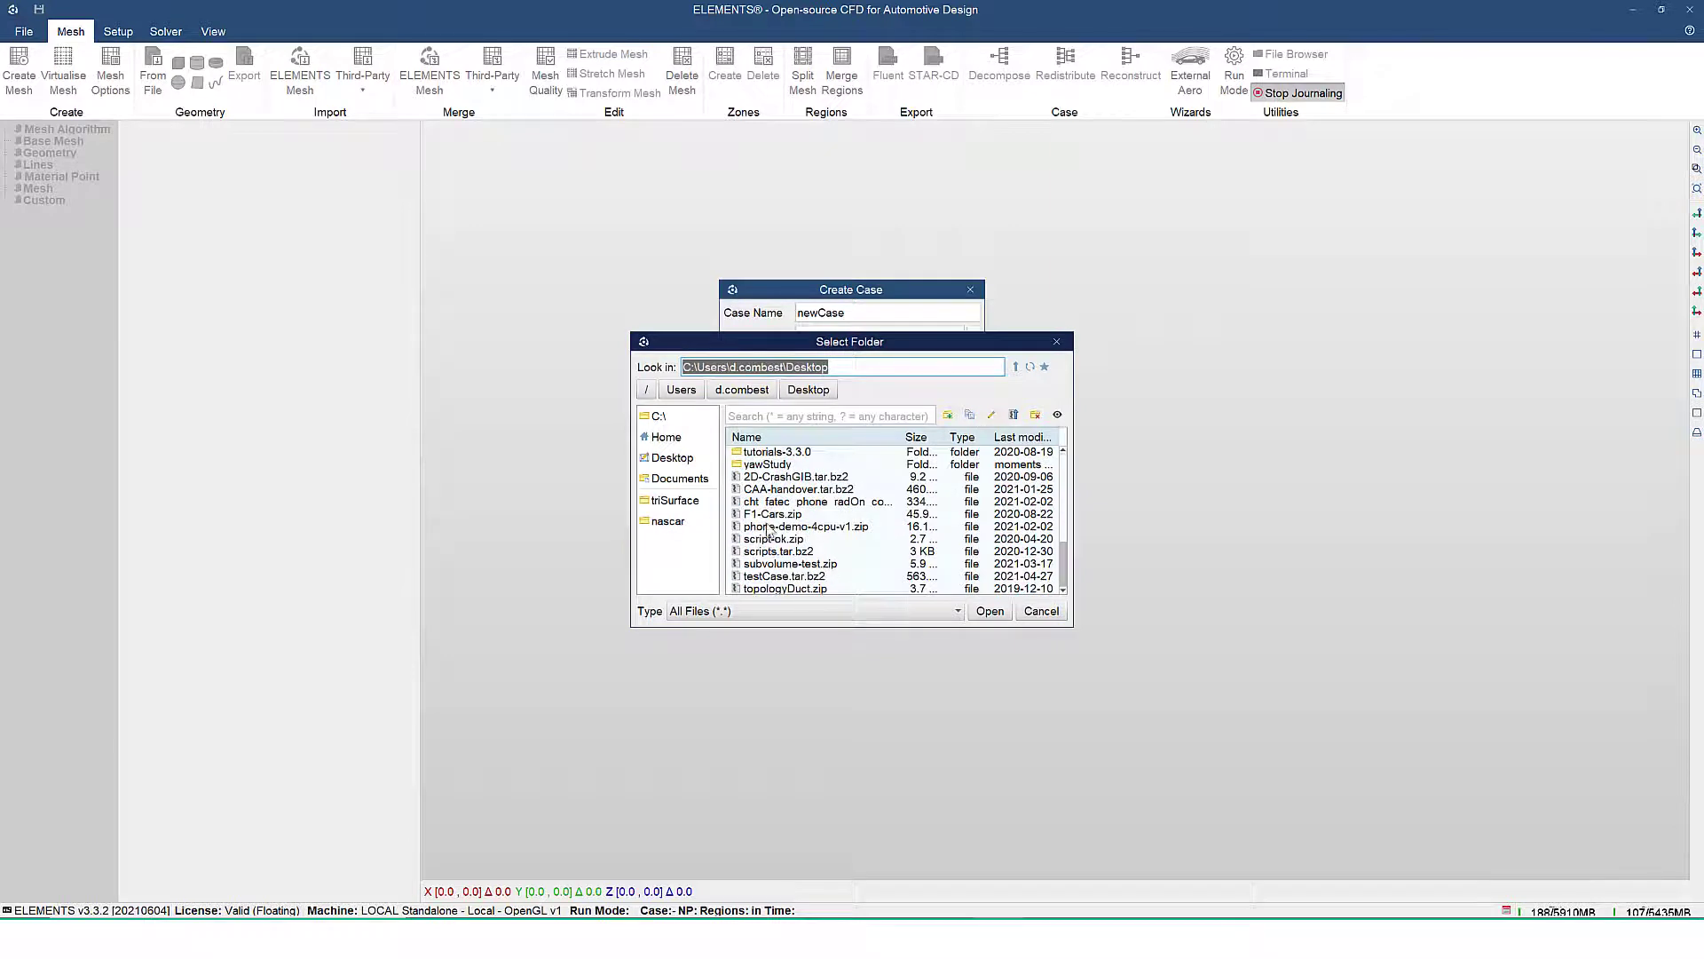
pyautogui.doubleClick(774, 464)
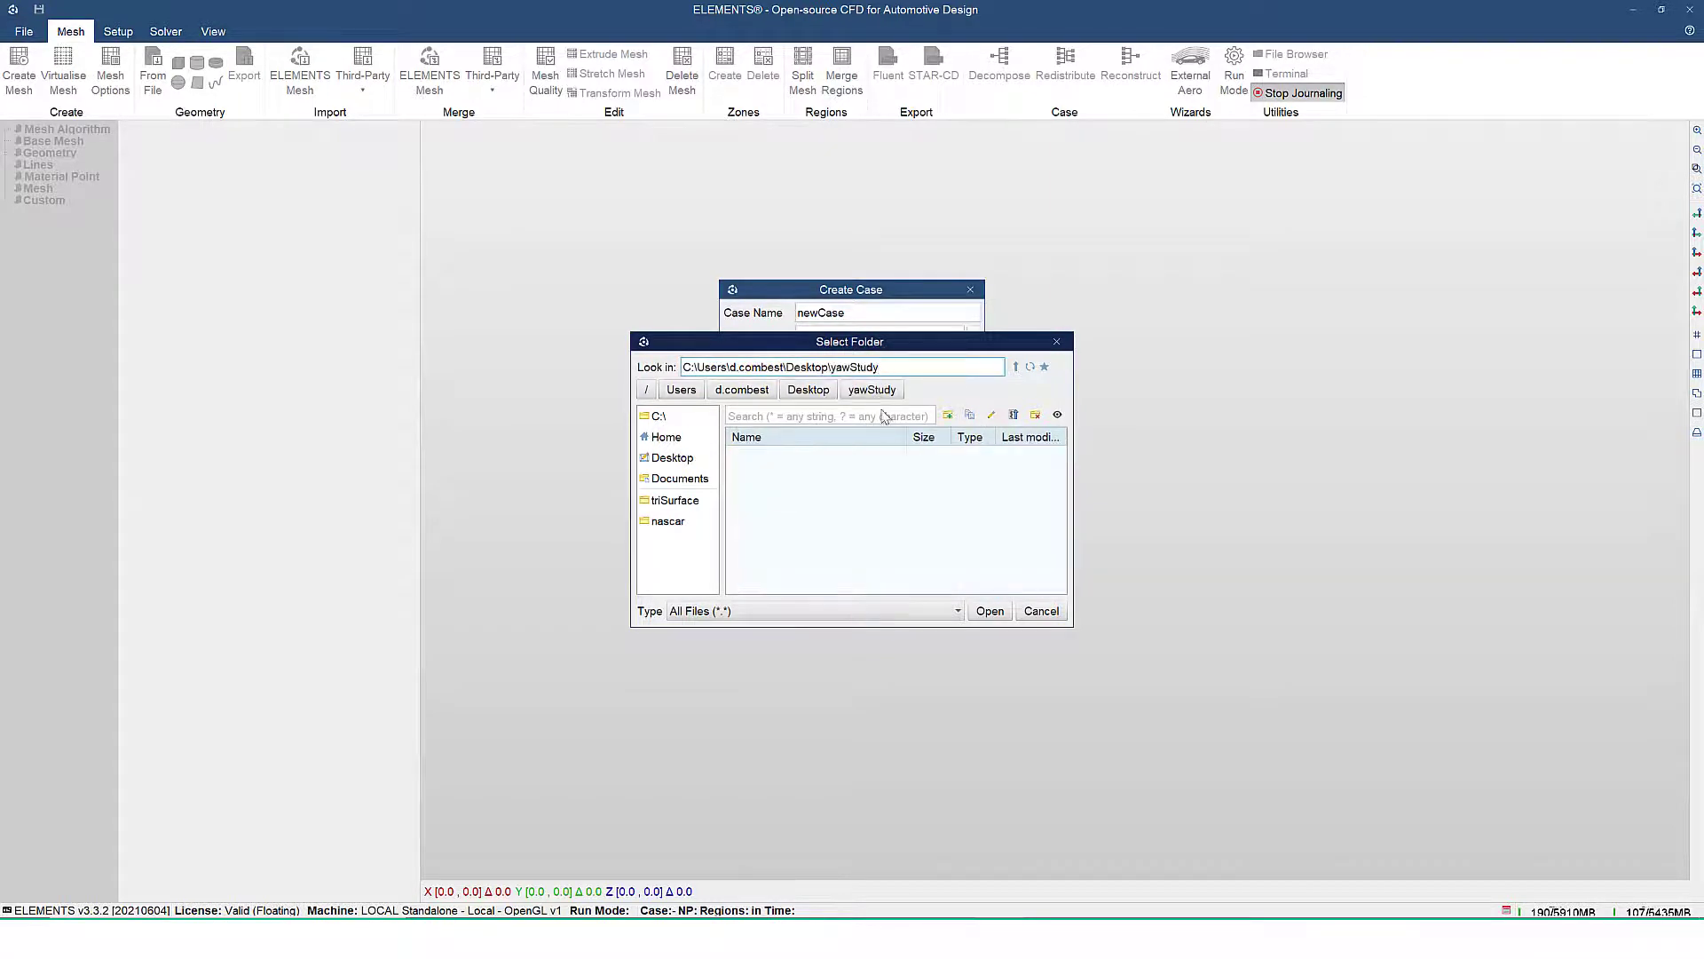
pyautogui.click(991, 611)
# Name the case yawAngle_v1, set it to 128 processors, and create it
pyautogui.doubleClick(862, 313)
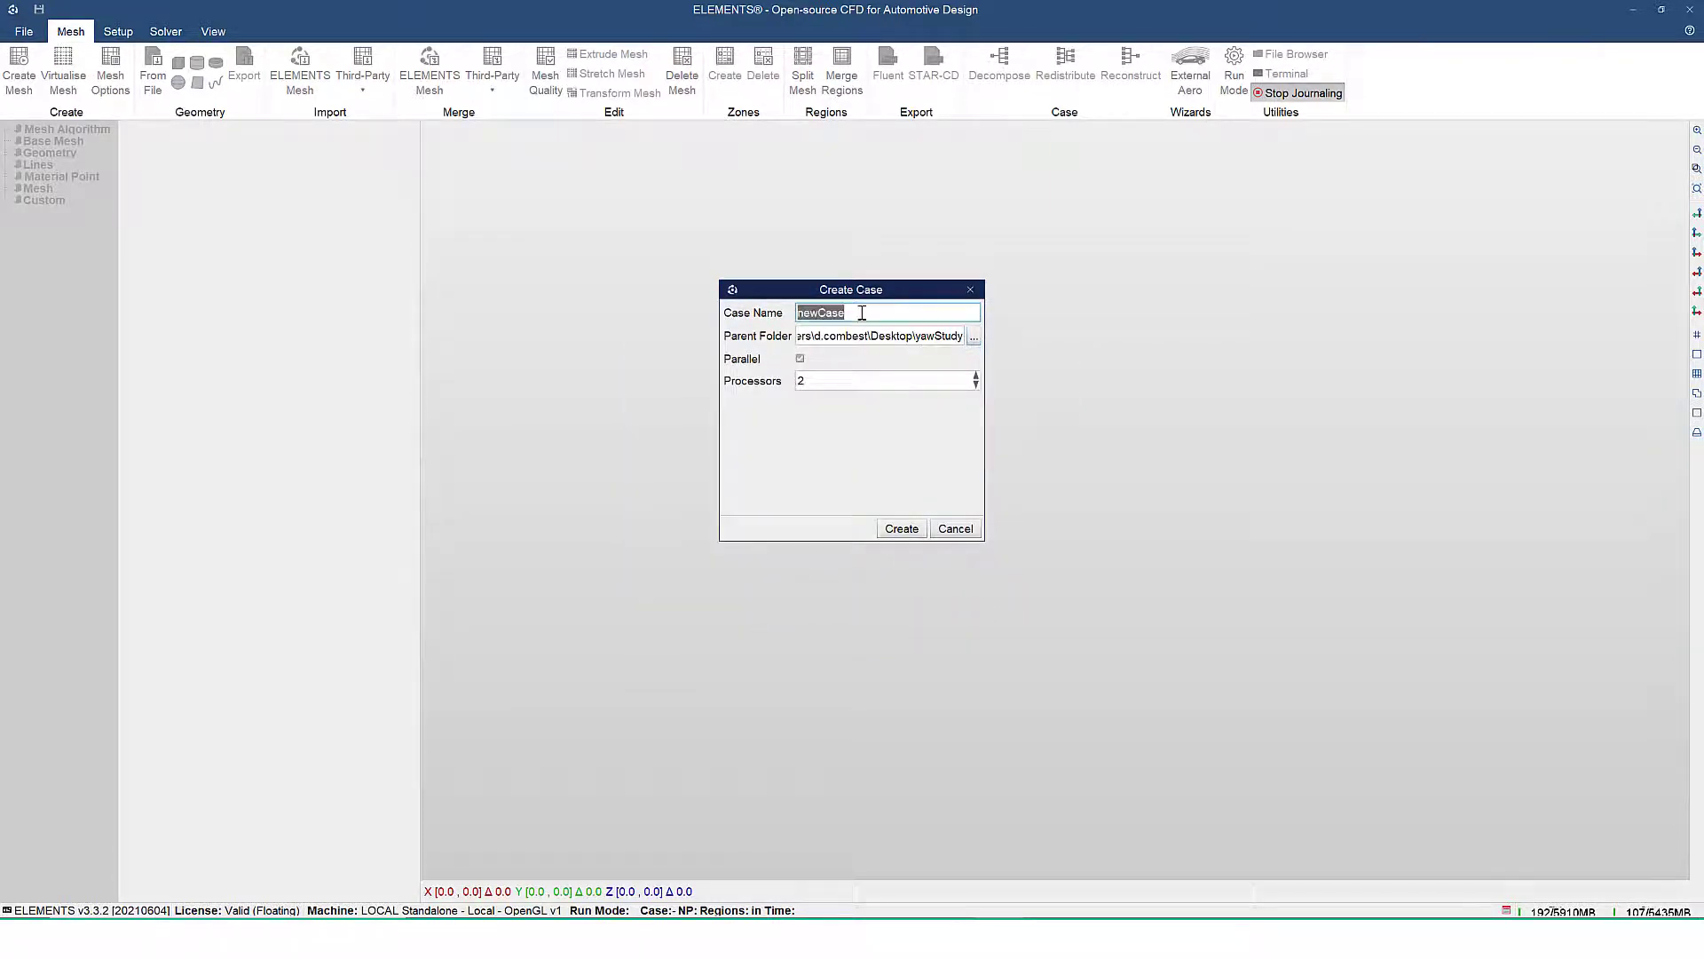
pyautogui.write('yawAngle_v1')
pyautogui.click(855, 385)
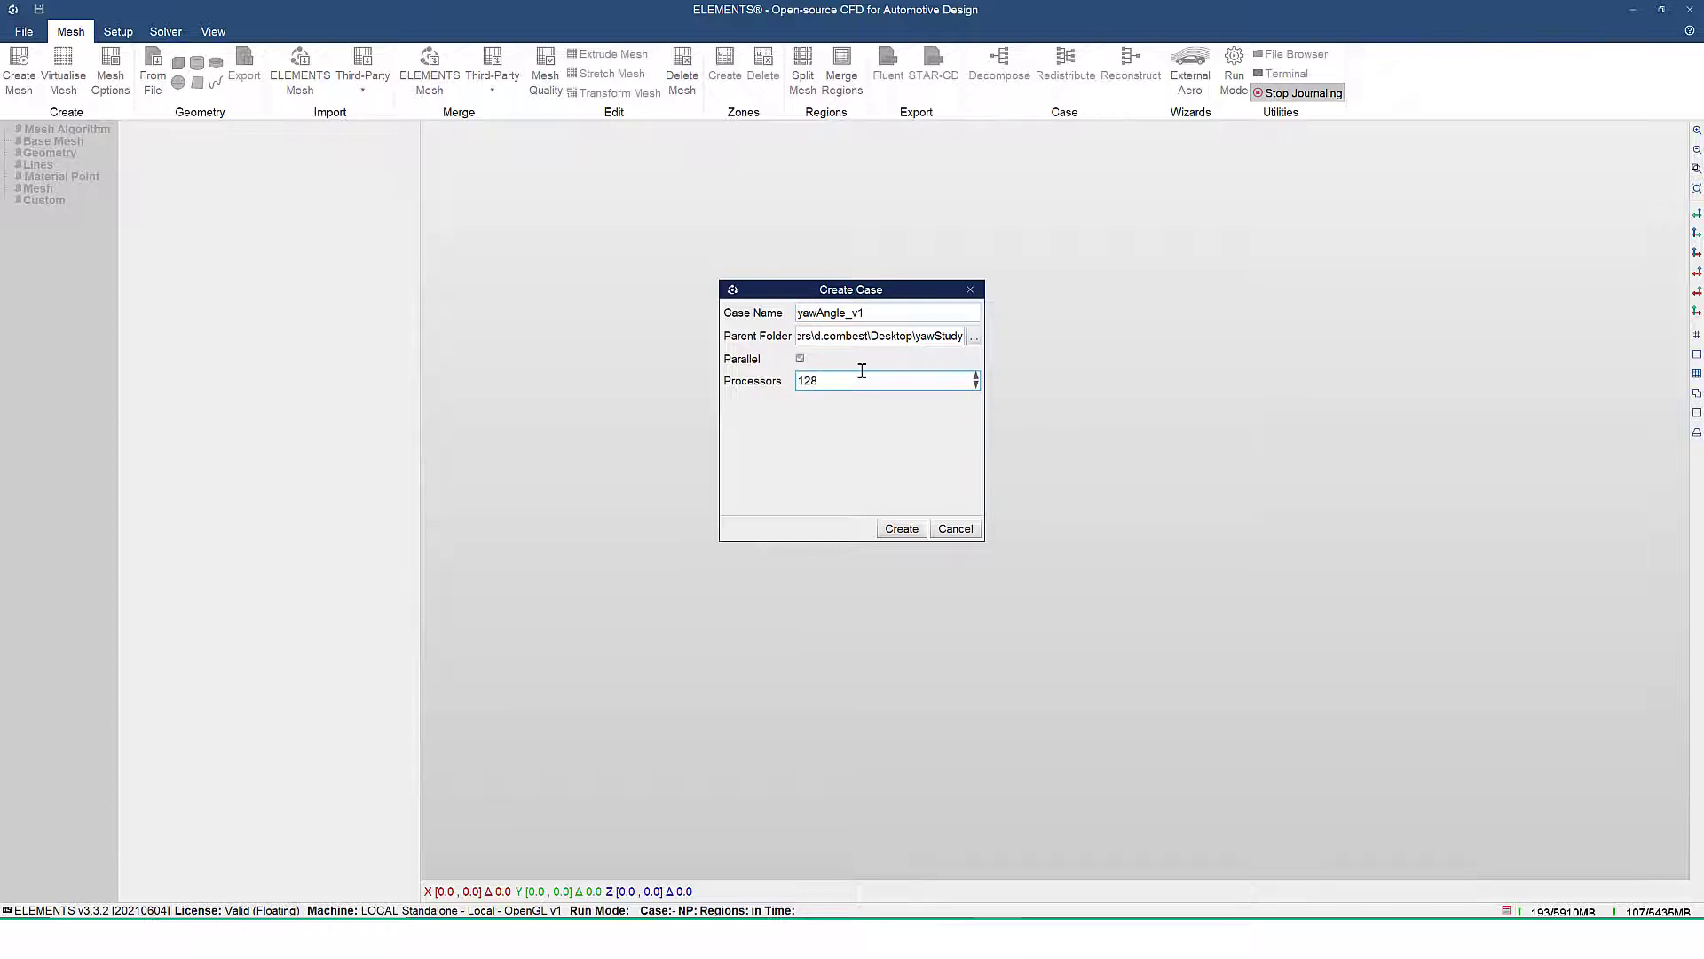
pyautogui.click(902, 530)
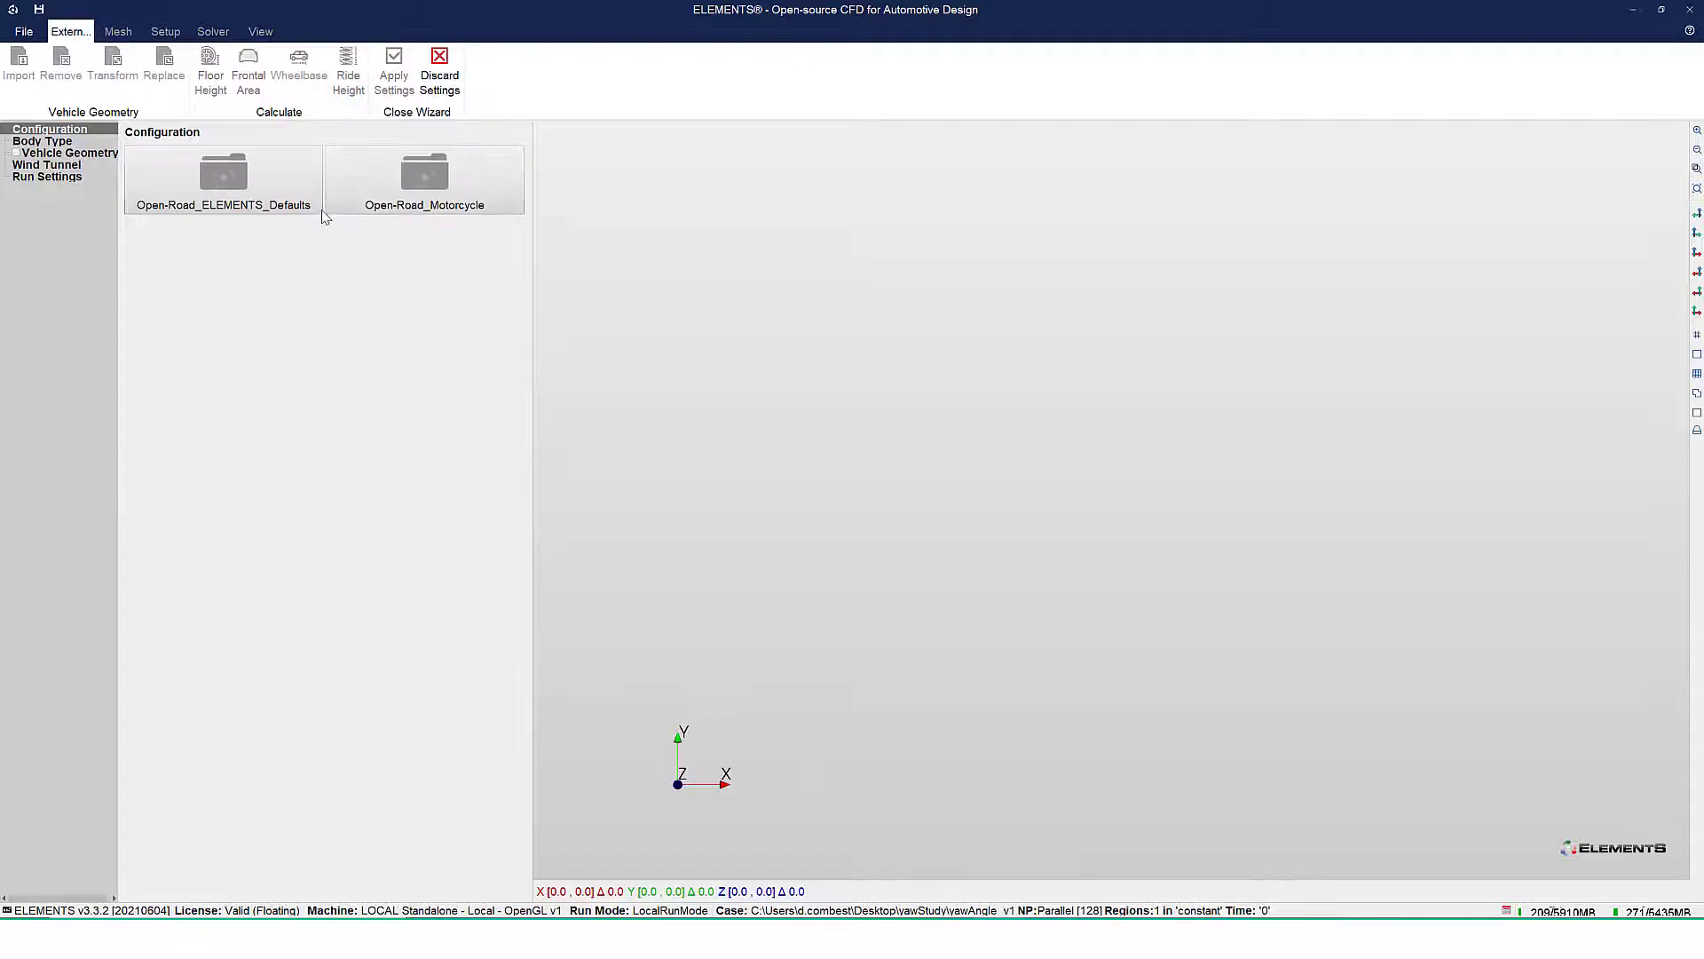
# Set the external aero wizard to the Open-Road_ELEMENTS_Defaults configuration with the Stock Car body type
pyautogui.click(252, 191)
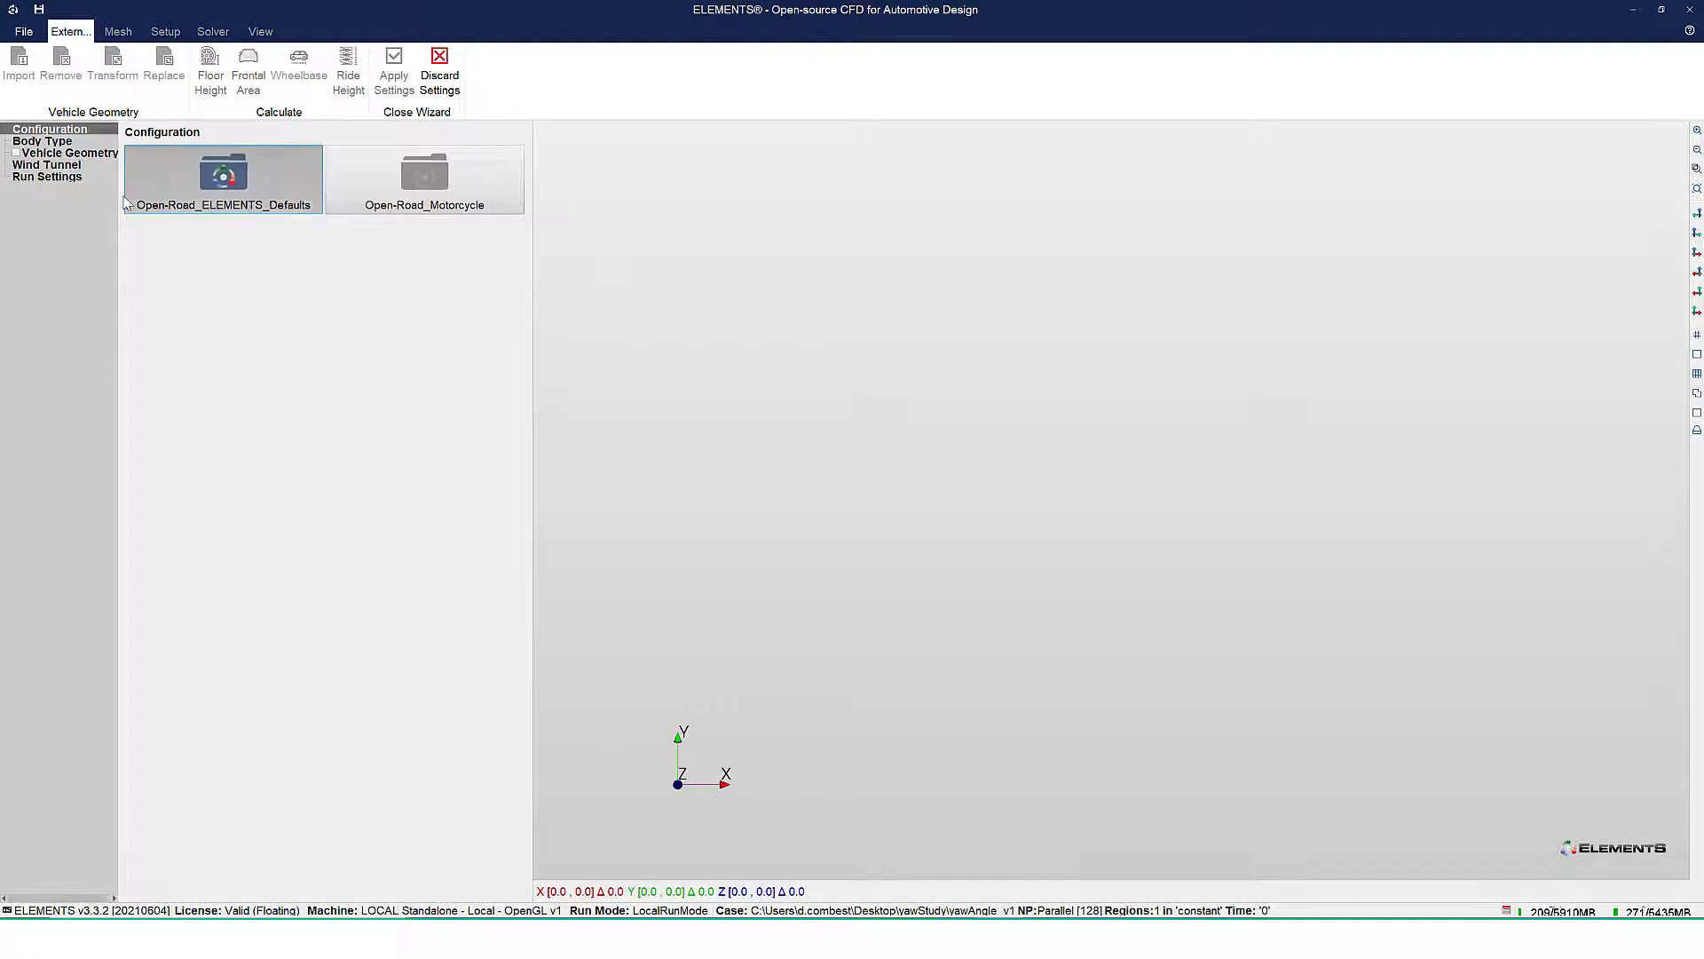
pyautogui.click(55, 143)
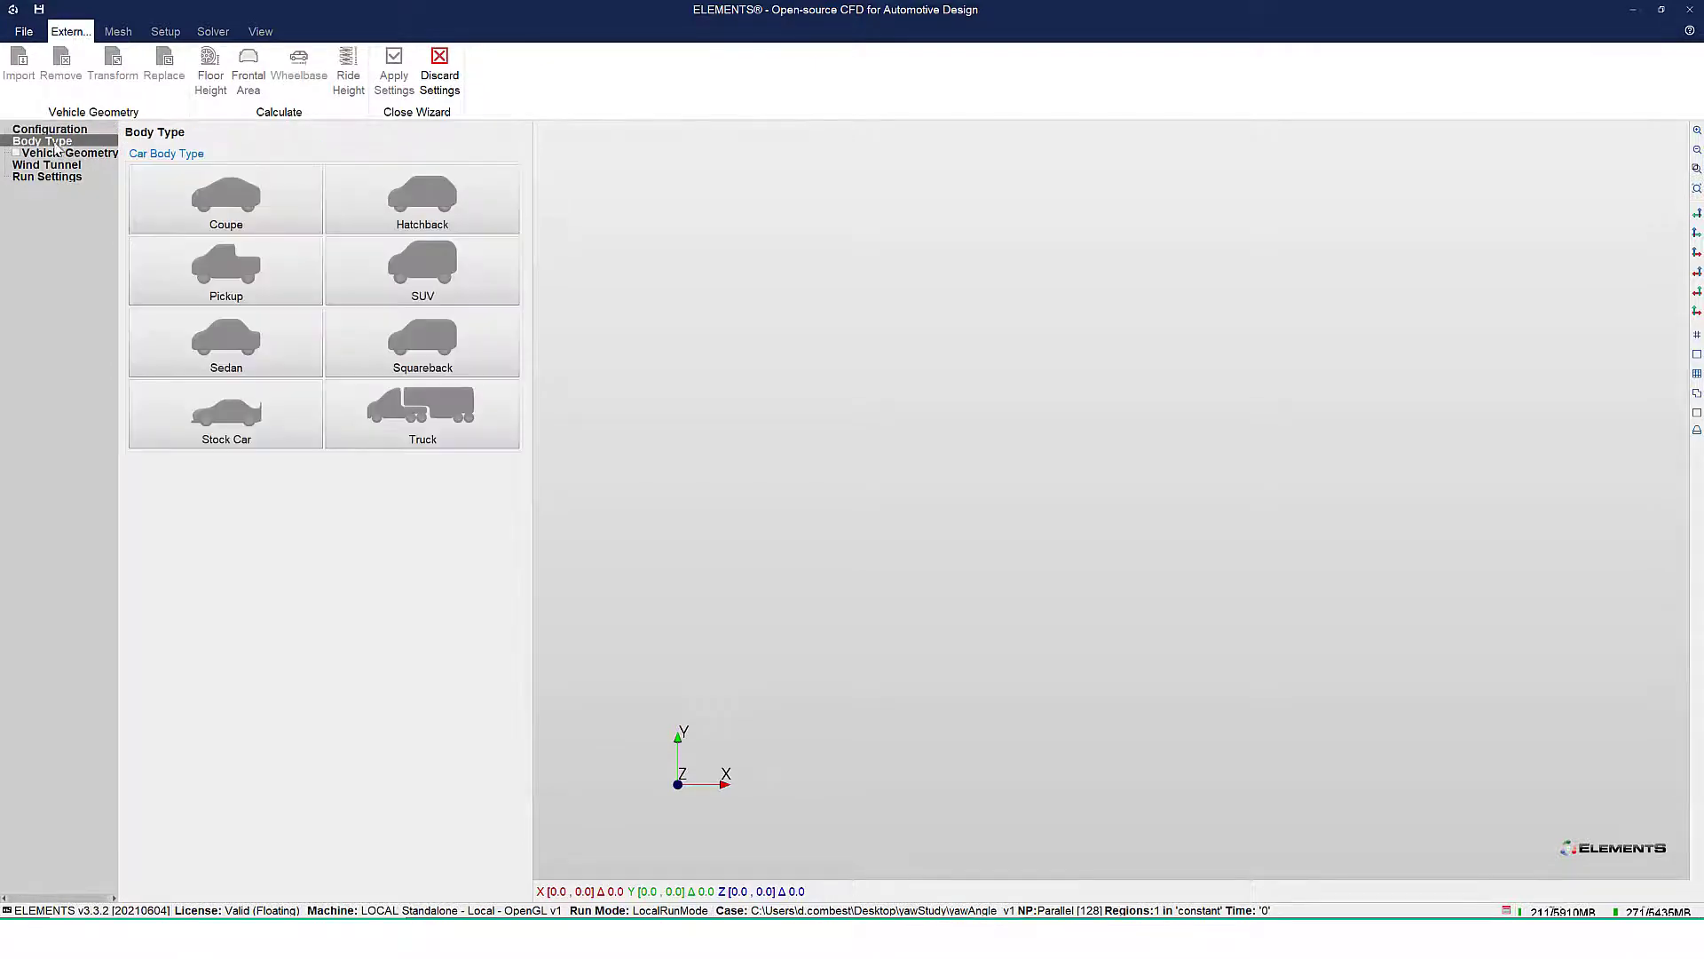
pyautogui.click(289, 418)
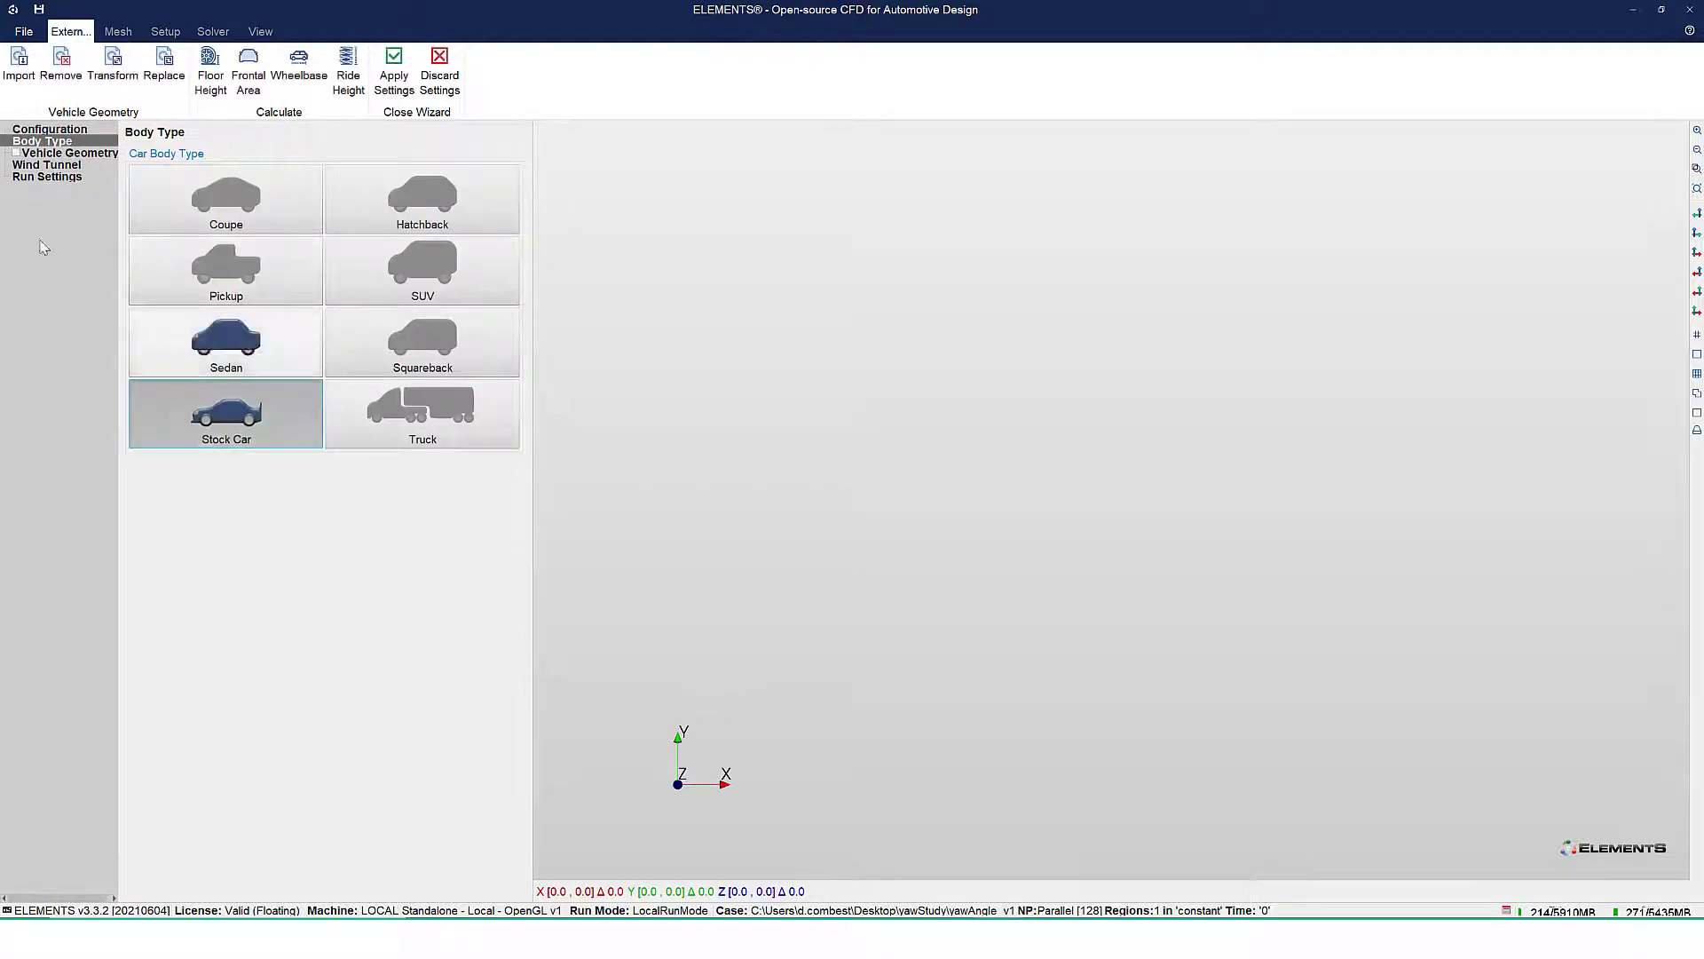
# Import the Ford_Fusion_NASCAR_2017_full surface file from the nascar bookmark as the vehicle geometry
pyautogui.click(66, 155)
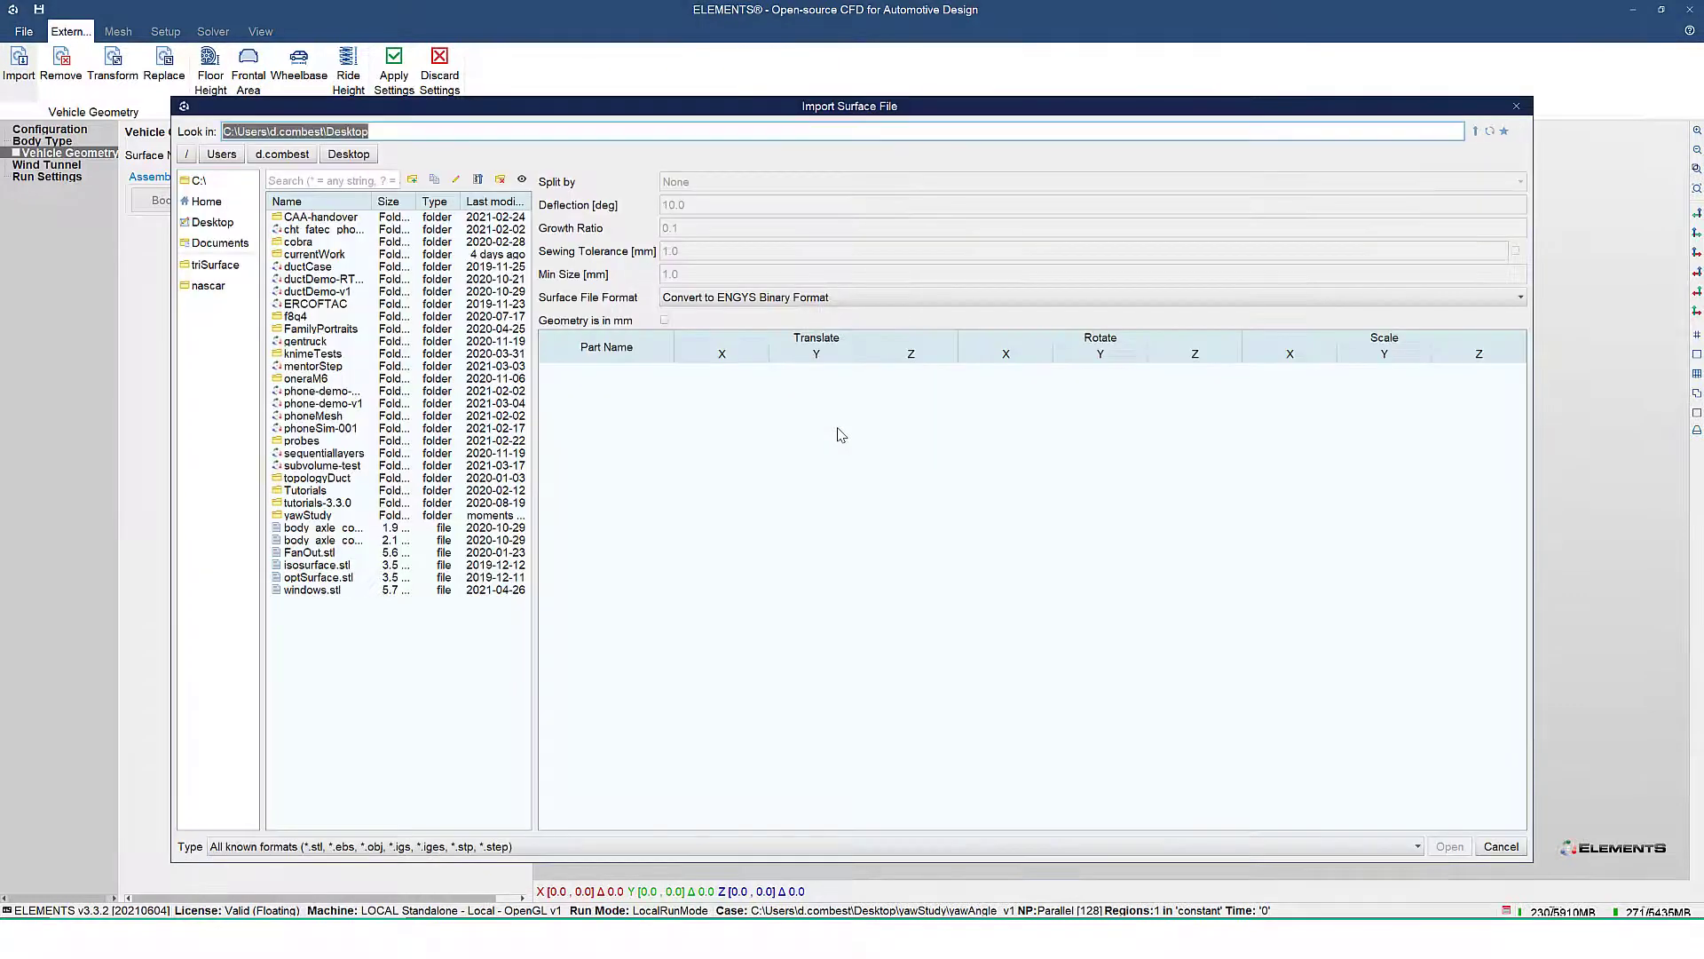
pyautogui.click(206, 285)
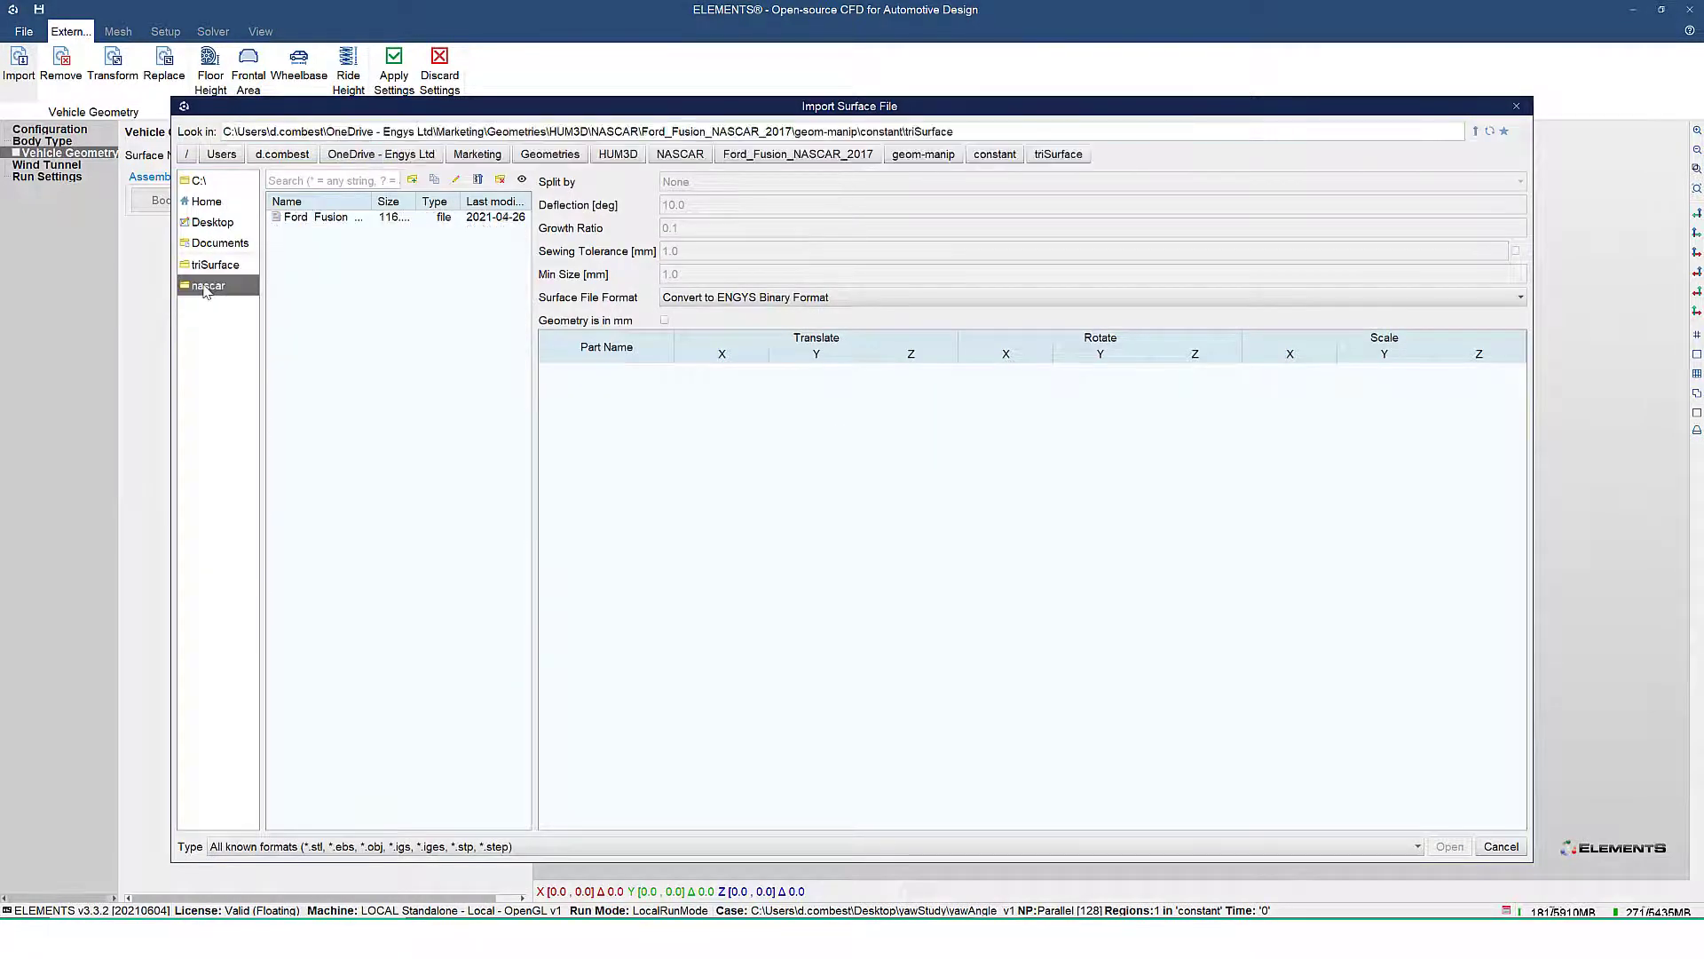
pyautogui.click(306, 218)
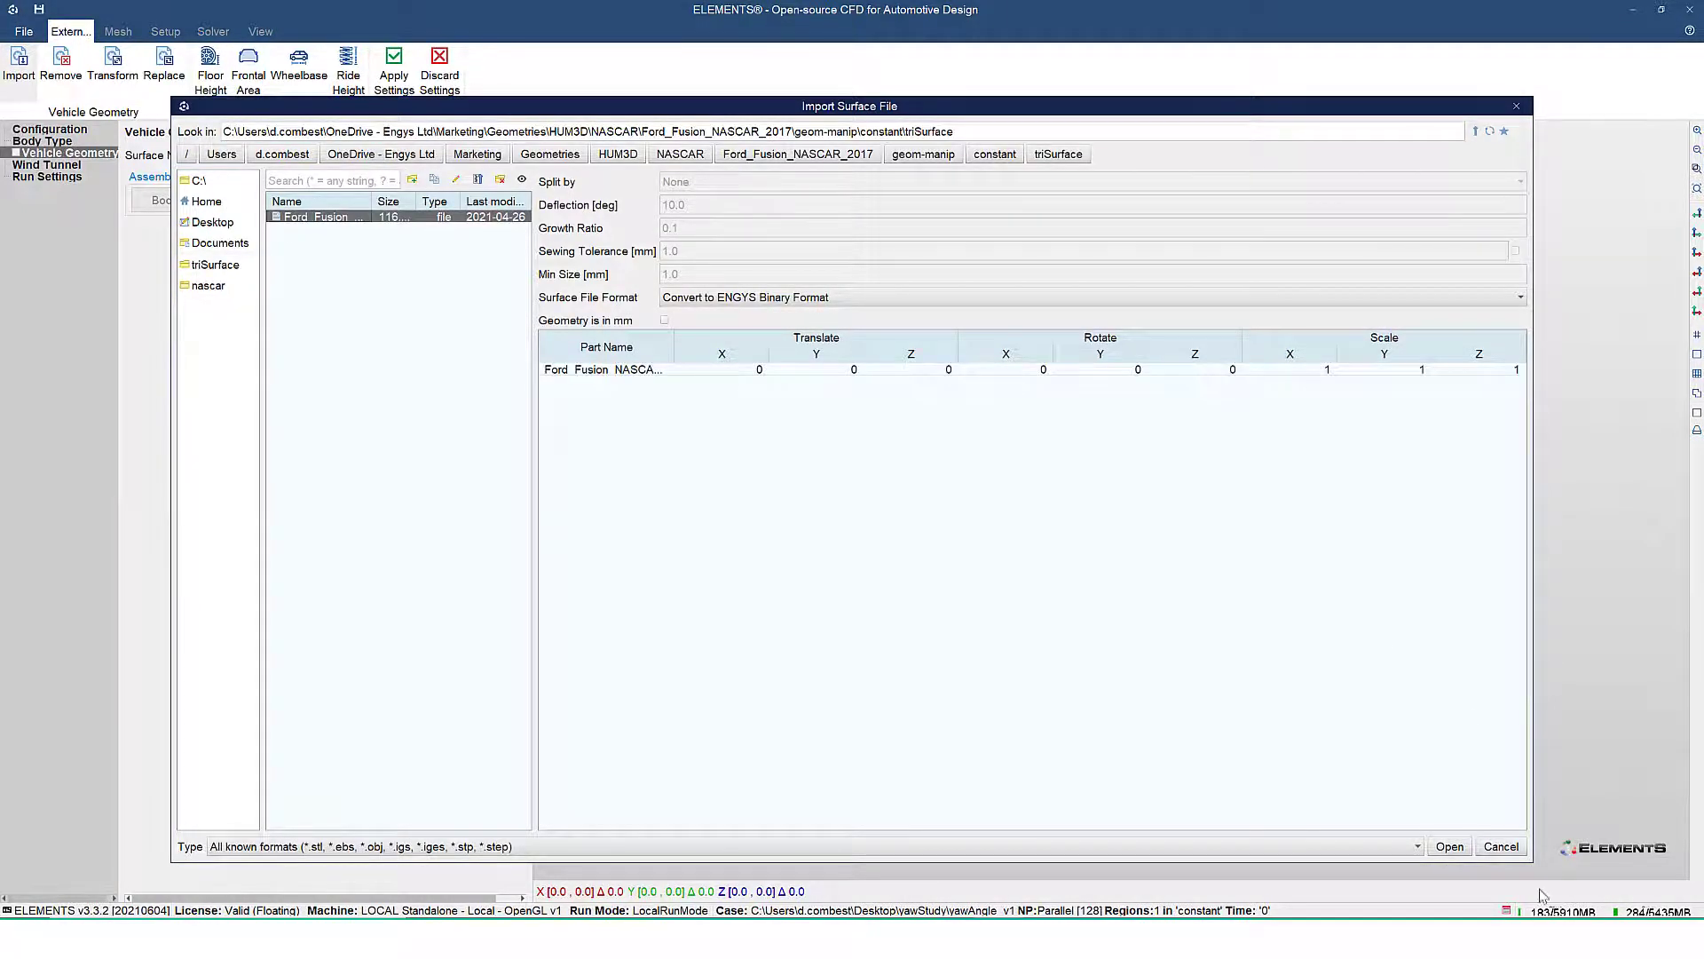
pyautogui.click(1450, 846)
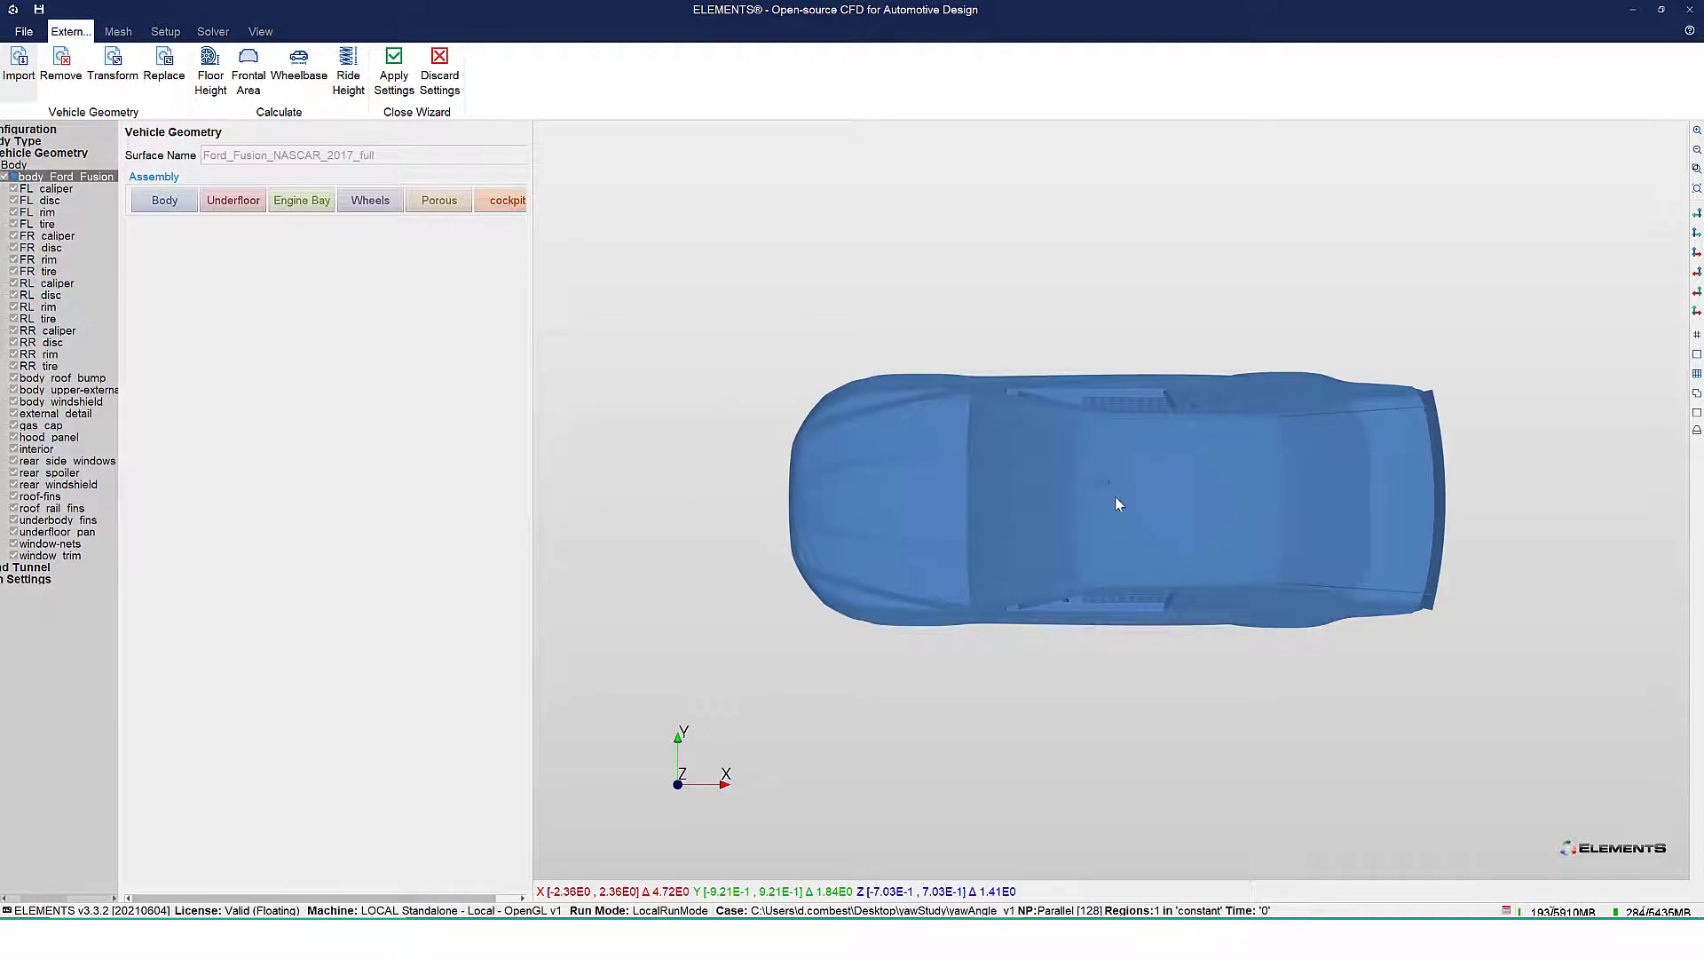
# Assign the disc, rim and tire parts of all four wheels (FL, FR, RL, RR) to the Wheels assembly
pyautogui.moveTo(1119, 480); pyautogui.dragTo(970, 444)
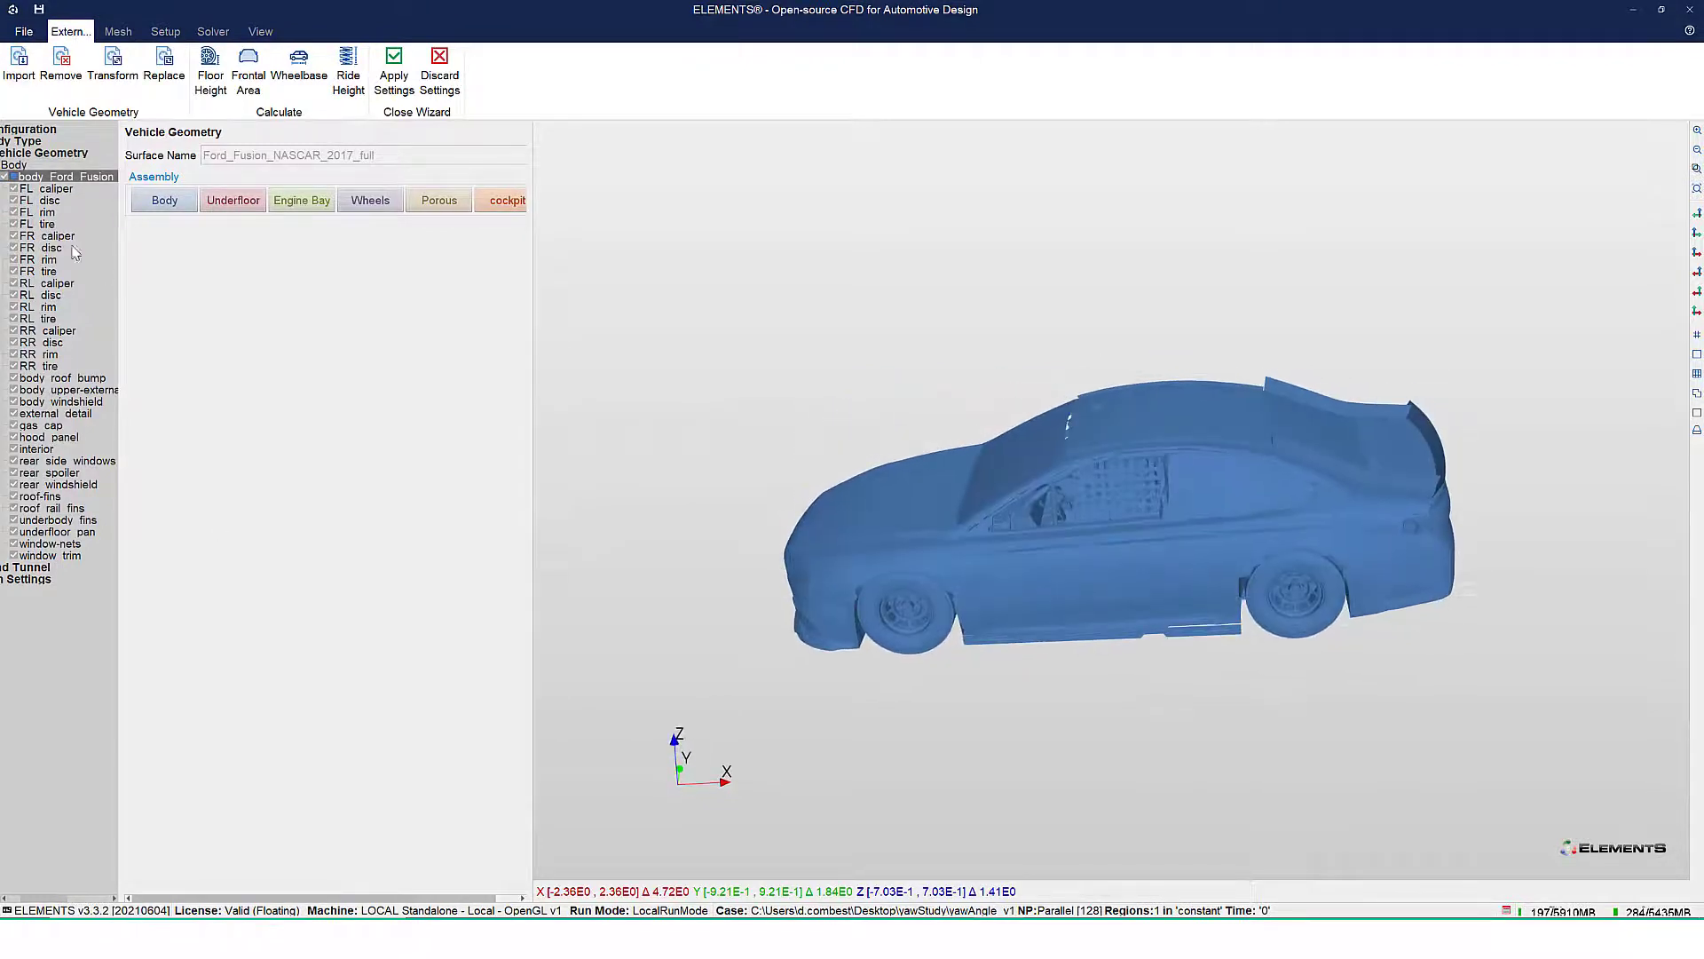
pyautogui.click(44, 201)
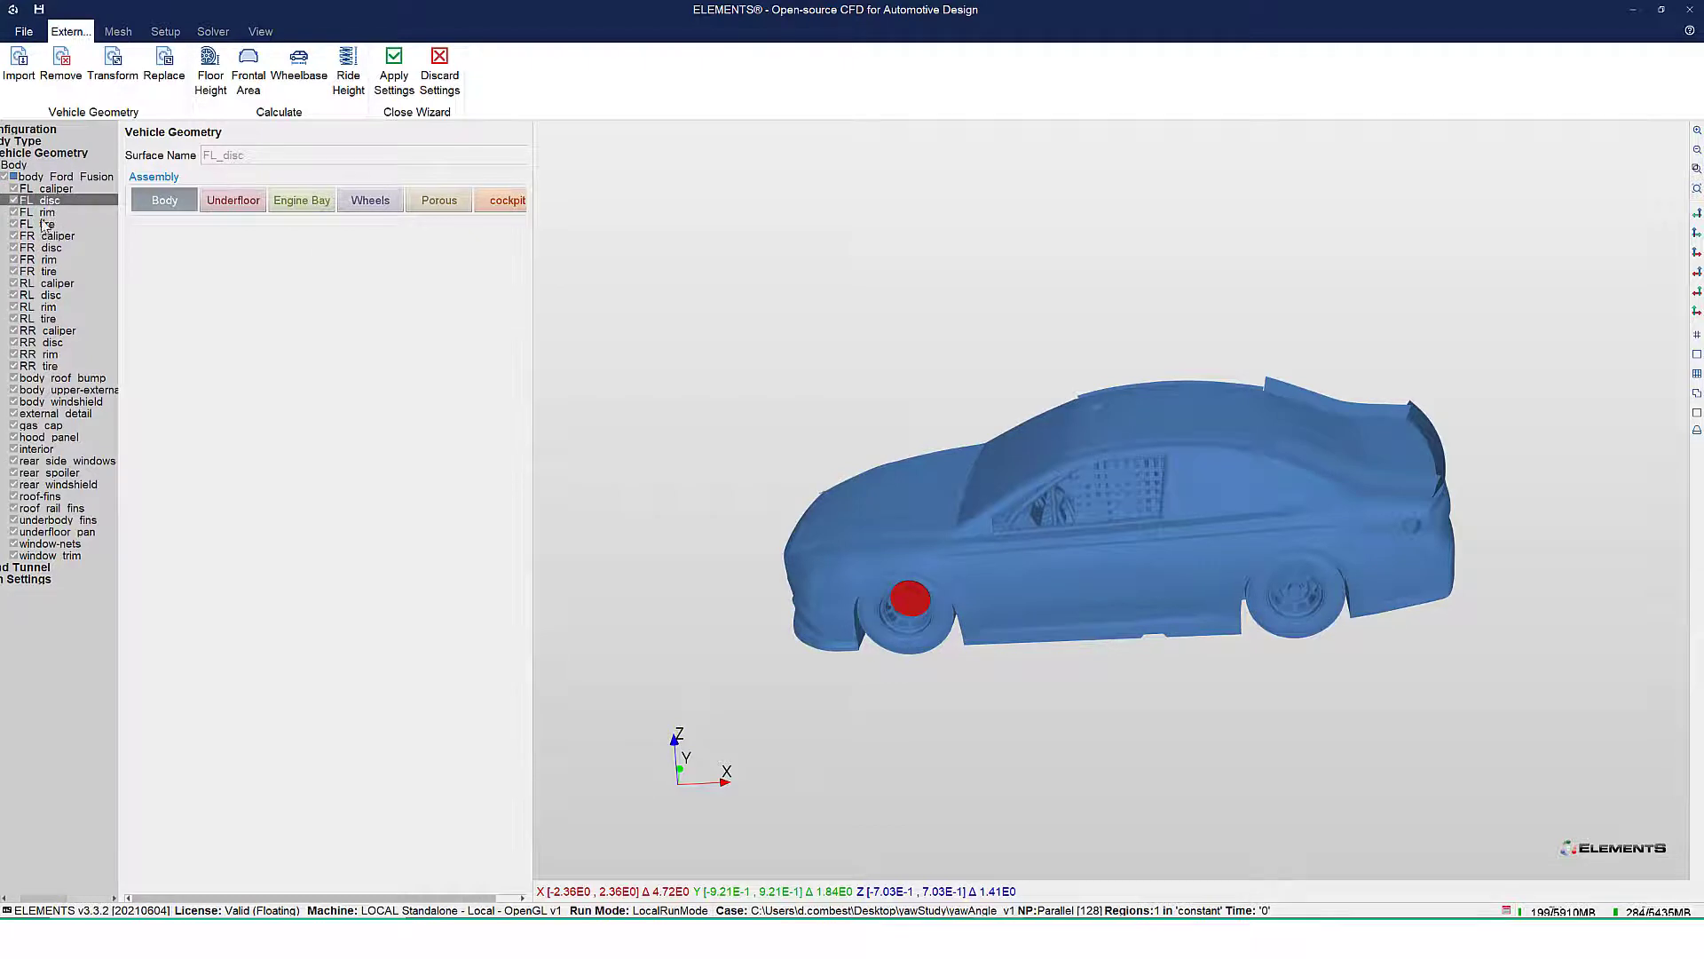
pyautogui.keyDown('ctrl'); pyautogui.click(46, 213); pyautogui.keyUp('ctrl')
pyautogui.keyDown('ctrl'); pyautogui.click(48, 225); pyautogui.keyUp('ctrl')
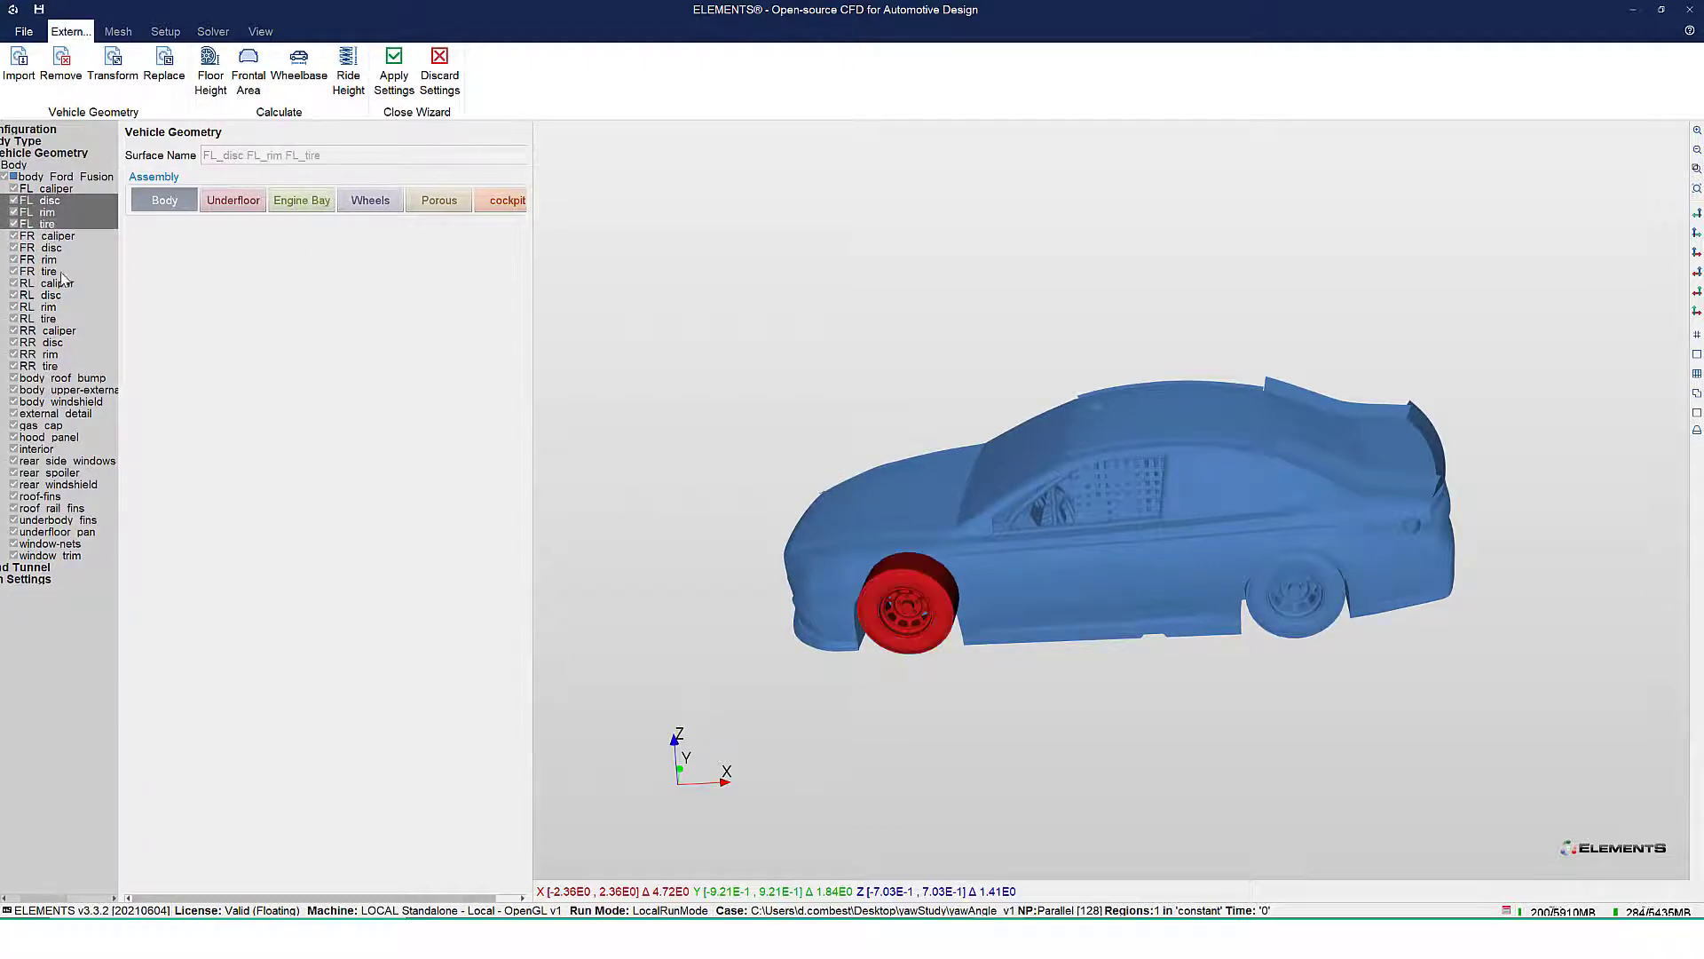
pyautogui.keyDown('ctrl'); pyautogui.click(52, 248); pyautogui.keyUp('ctrl')
pyautogui.keyDown('ctrl'); pyautogui.click(49, 261); pyautogui.keyUp('ctrl')
pyautogui.keyDown('ctrl'); pyautogui.click(49, 272); pyautogui.keyUp('ctrl')
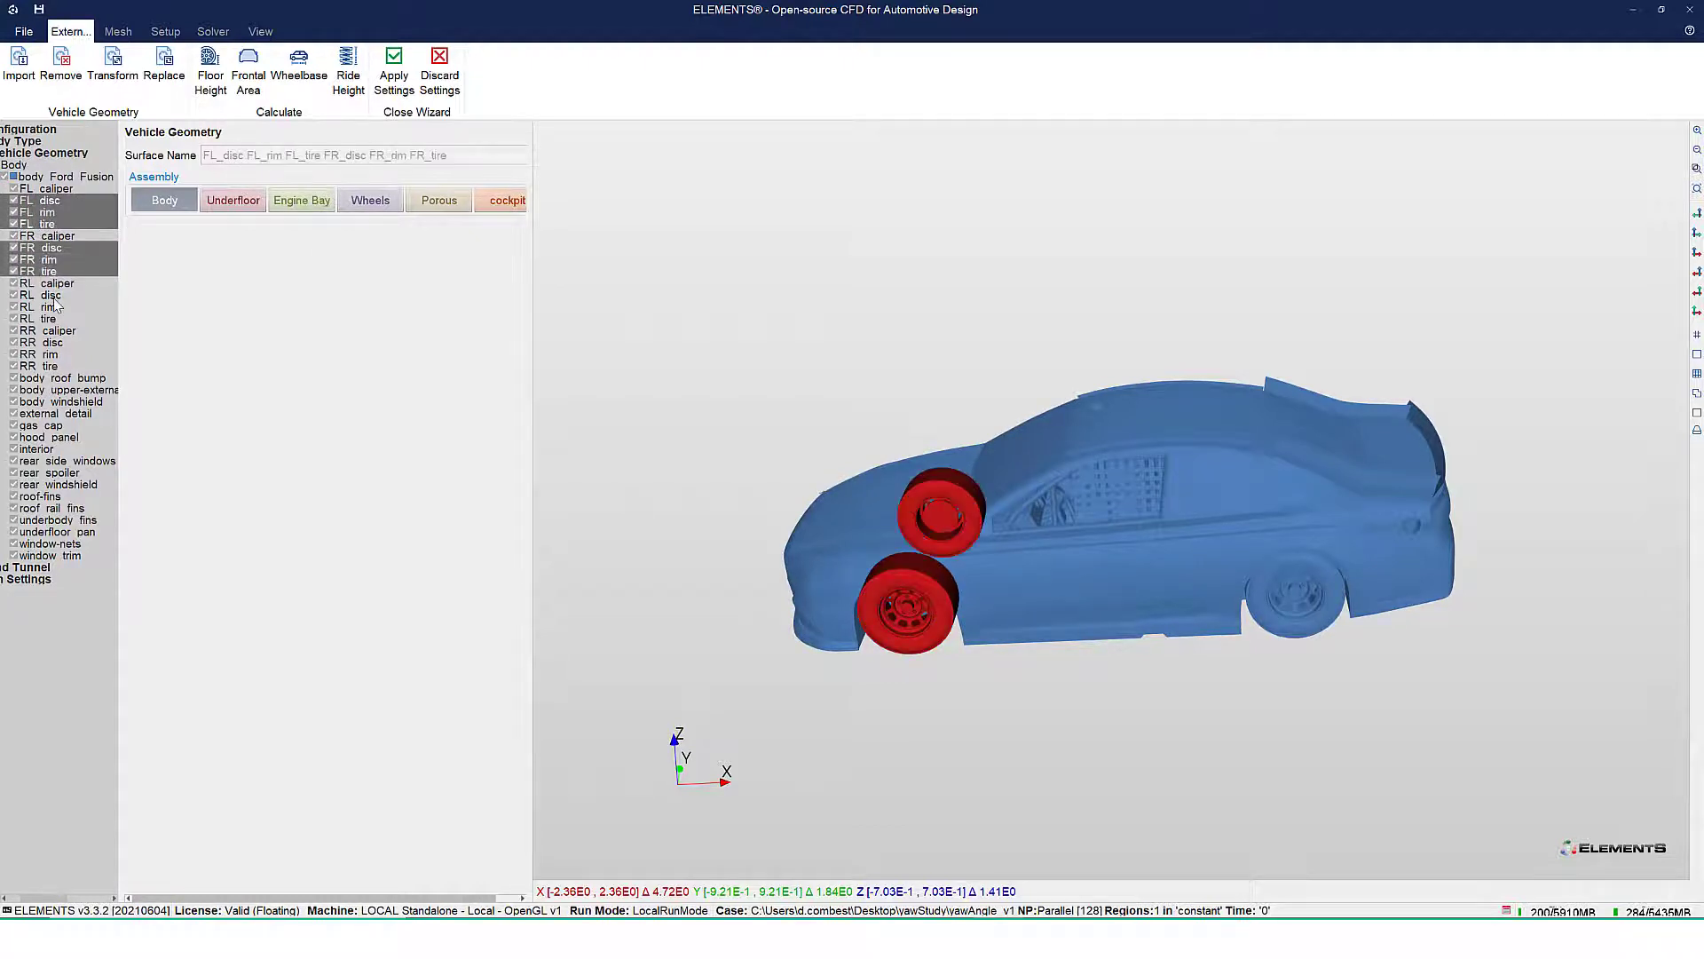
pyautogui.keyDown('ctrl'); pyautogui.click(51, 296); pyautogui.keyUp('ctrl')
pyautogui.keyDown('ctrl'); pyautogui.click(50, 307); pyautogui.keyUp('ctrl')
pyautogui.keyDown('ctrl'); pyautogui.click(51, 319); pyautogui.keyUp('ctrl')
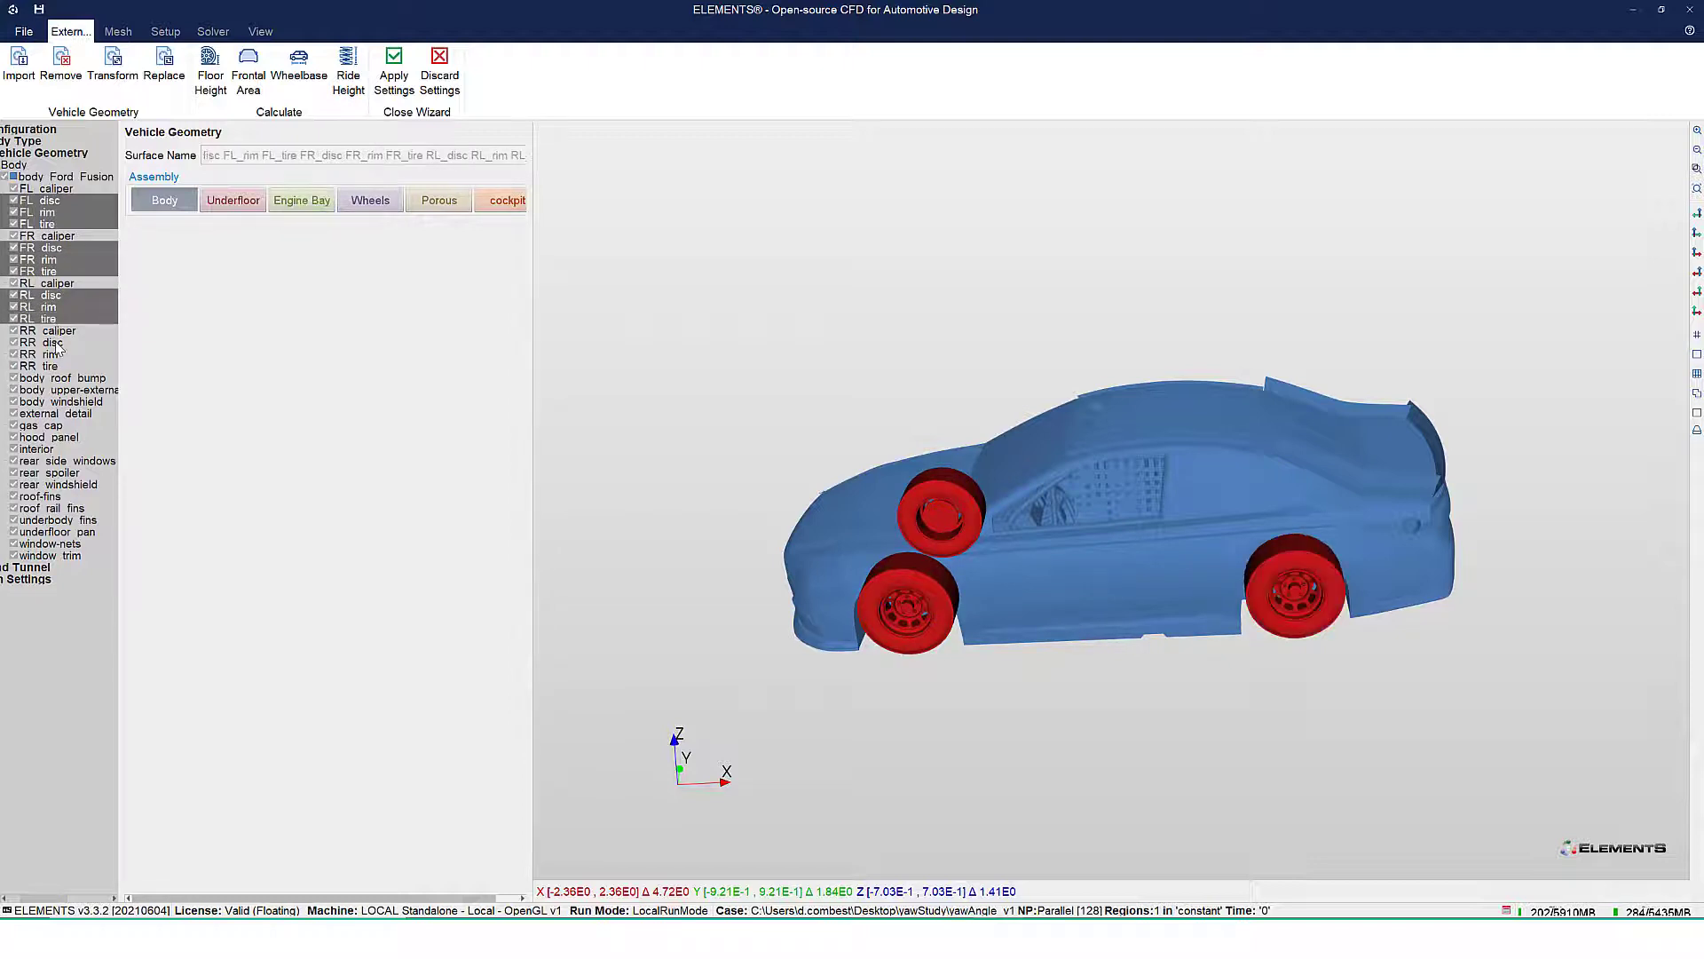
pyautogui.keyDown('ctrl'); pyautogui.click(52, 345); pyautogui.keyUp('ctrl')
pyautogui.keyDown('ctrl'); pyautogui.click(52, 355); pyautogui.keyUp('ctrl')
pyautogui.keyDown('ctrl'); pyautogui.click(52, 367); pyautogui.keyUp('ctrl')
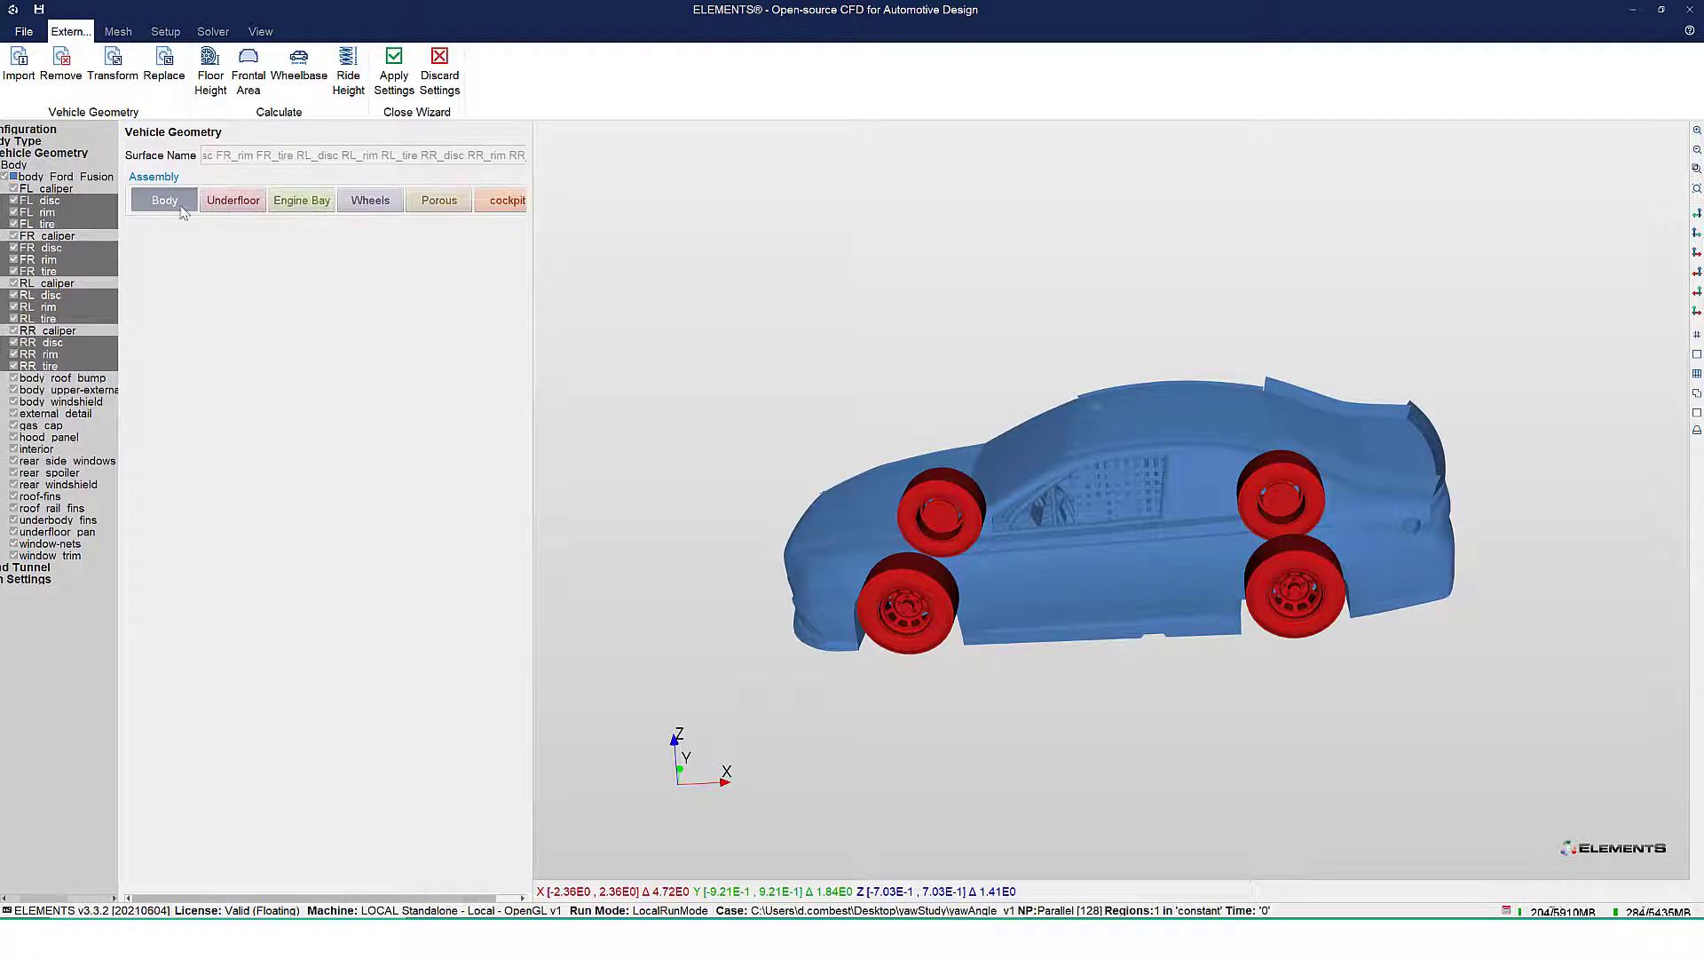
pyautogui.click(370, 201)
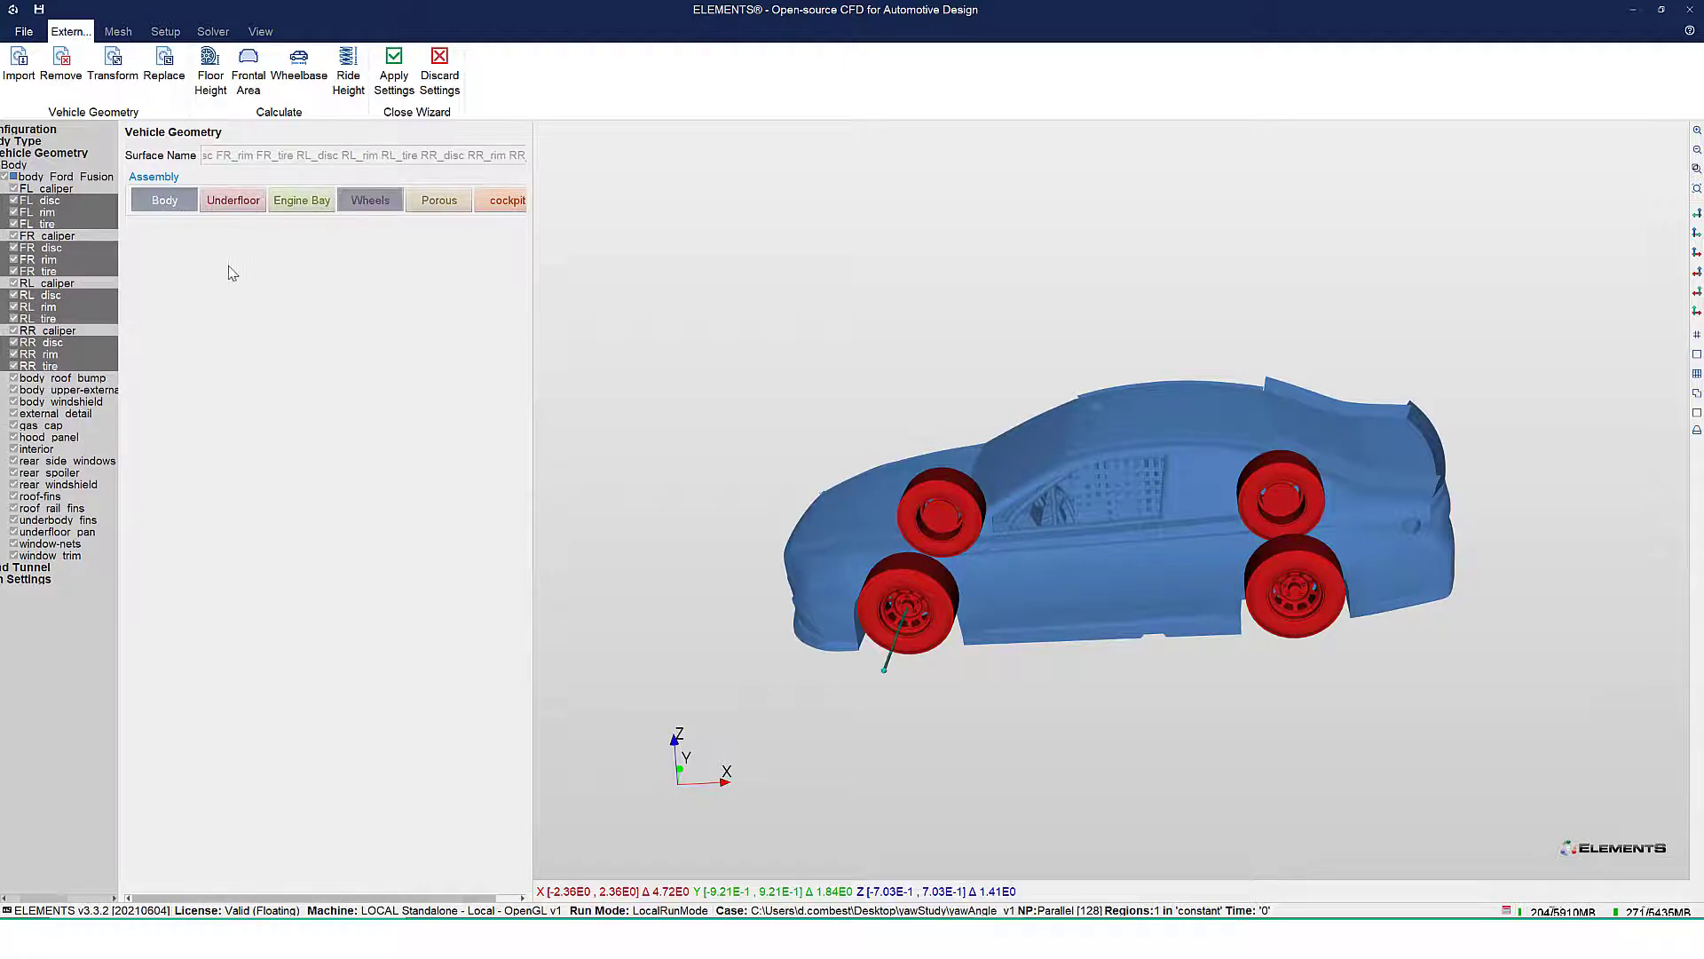
# Assign the FL, FR, RL and RR caliper parts to the Engine Bay assembly
pyautogui.click(49, 190)
pyautogui.keyDown('ctrl'); pyautogui.click(49, 202); pyautogui.keyUp('ctrl')
pyautogui.keyDown('ctrl'); pyautogui.click(50, 213); pyautogui.keyUp('ctrl')
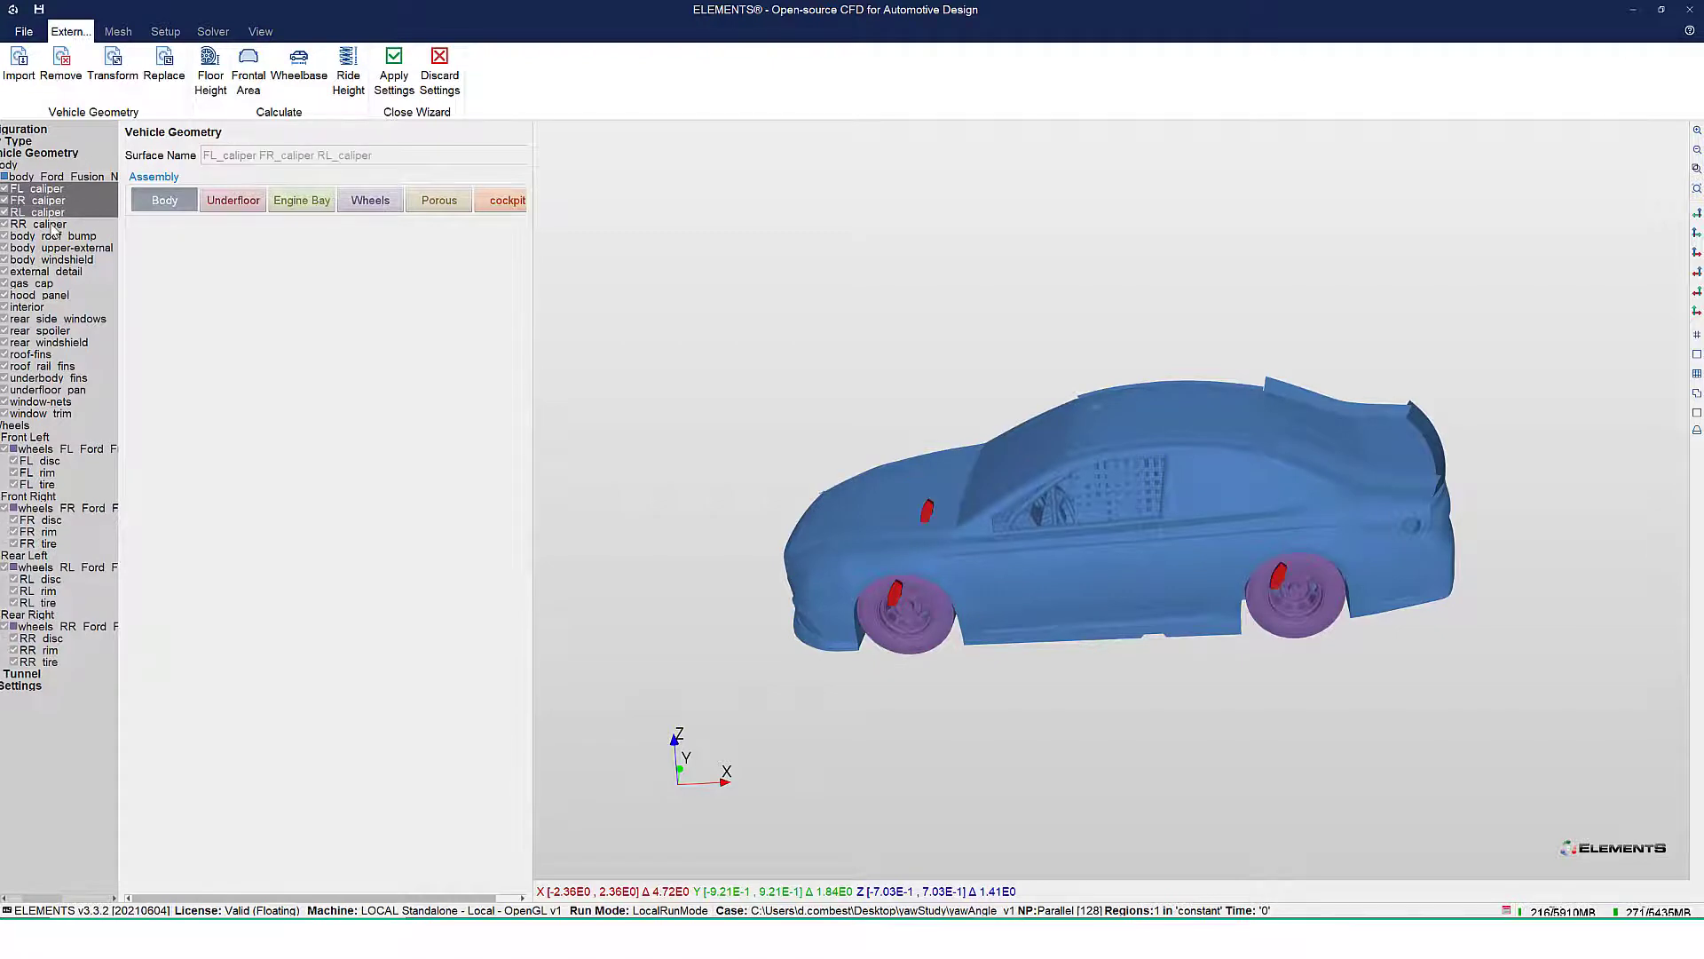
pyautogui.keyDown('ctrl'); pyautogui.click(55, 223); pyautogui.keyUp('ctrl')
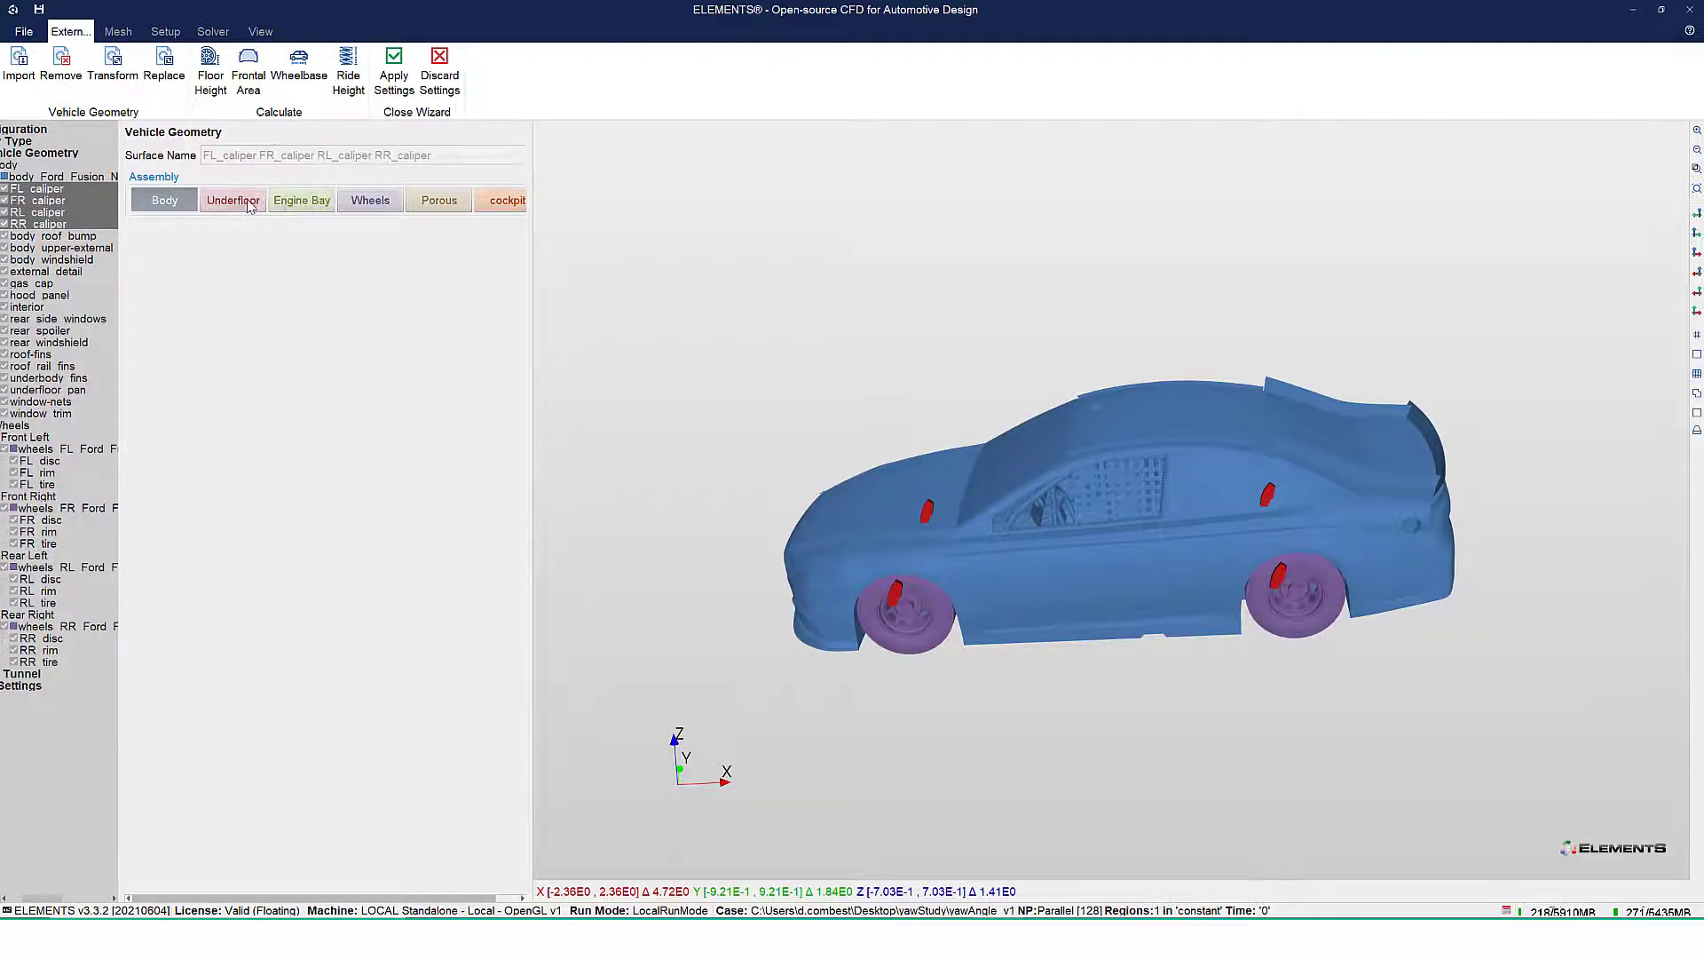
pyautogui.click(308, 204)
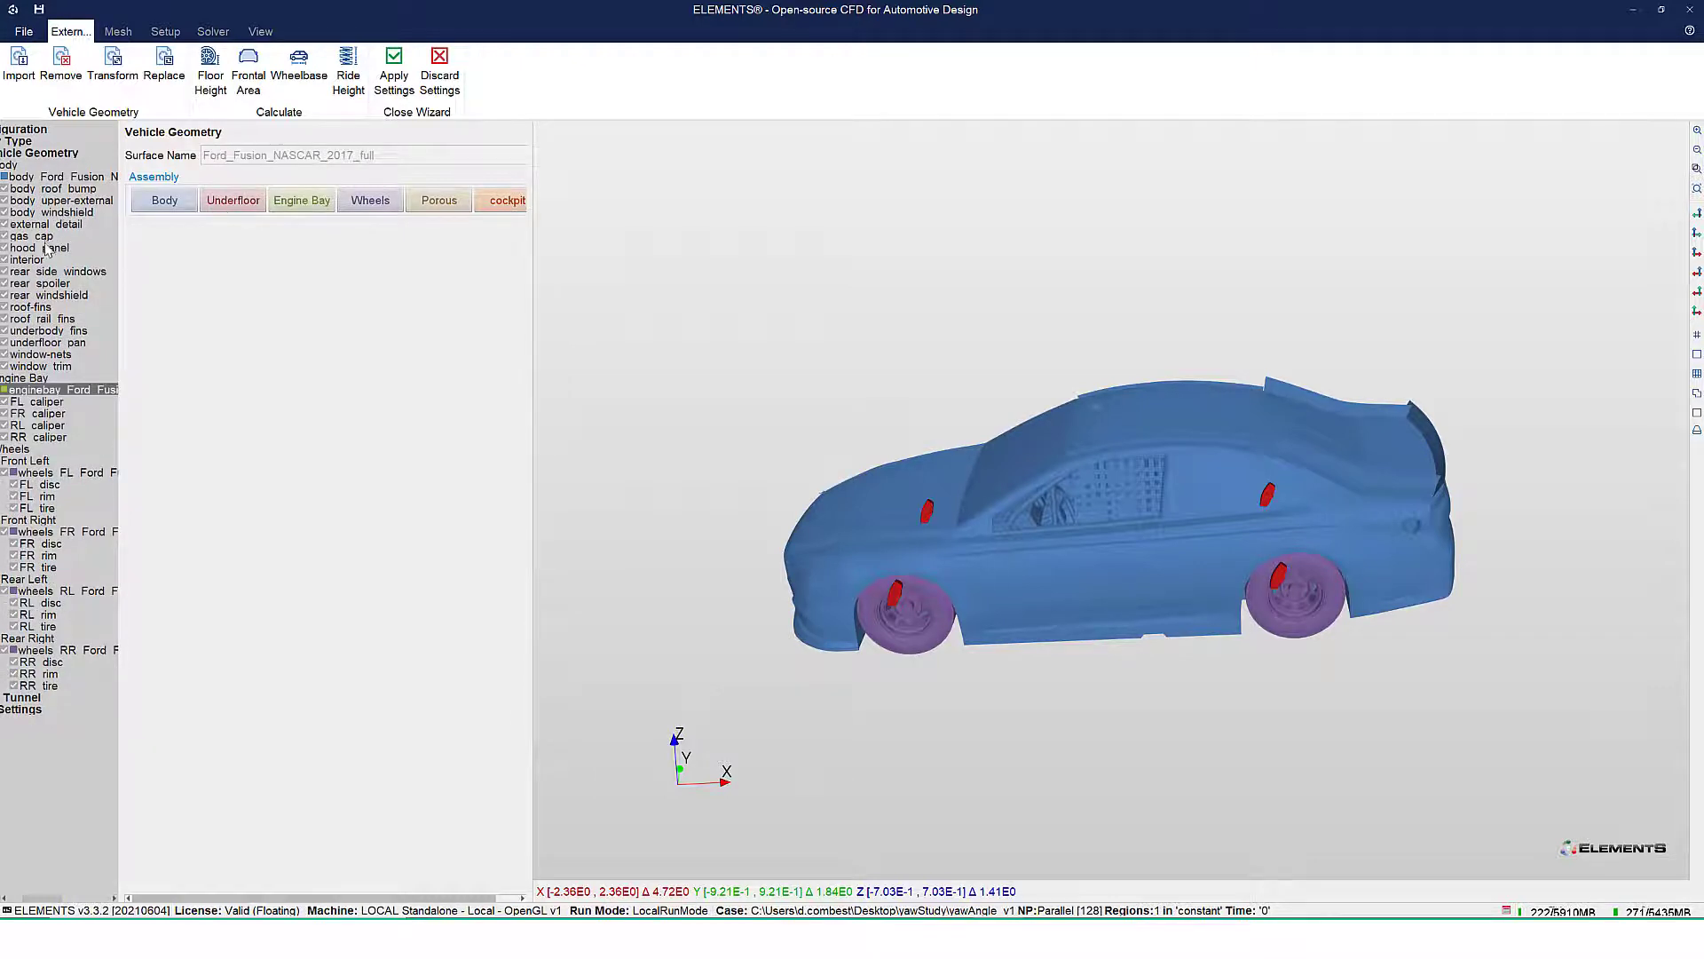
# Remove the external_detail surface from the vehicle's Body assembly
pyautogui.click(48, 225)
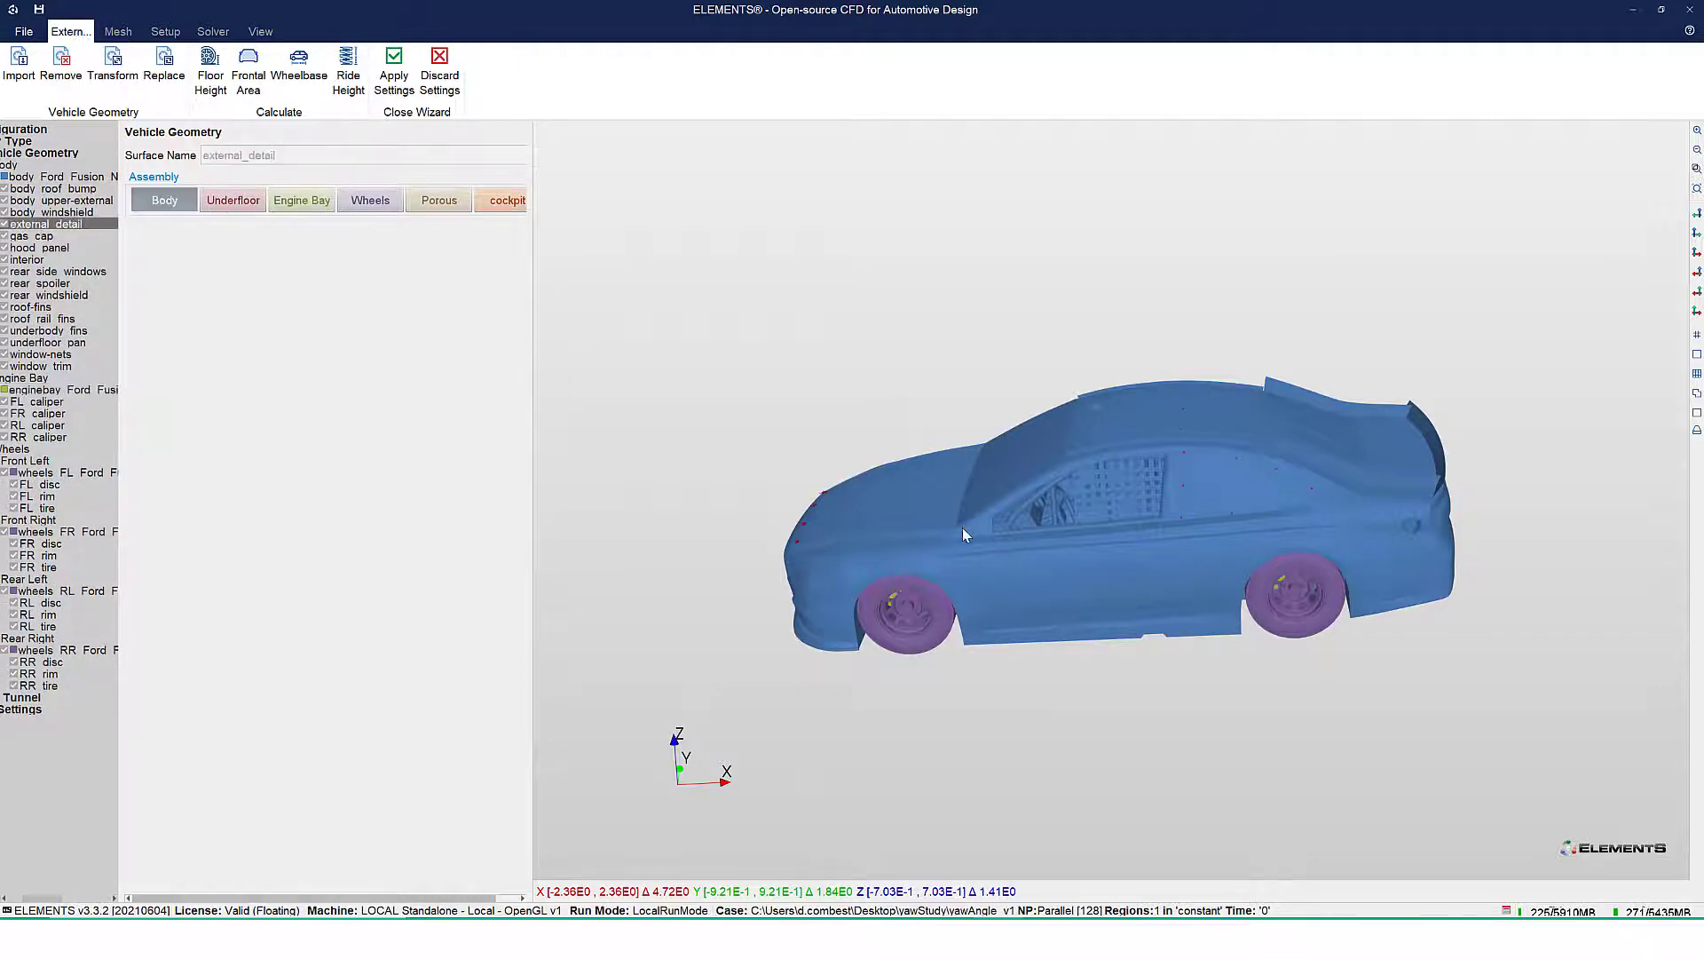
pyautogui.moveTo(937, 503); pyautogui.dragTo(858, 482)
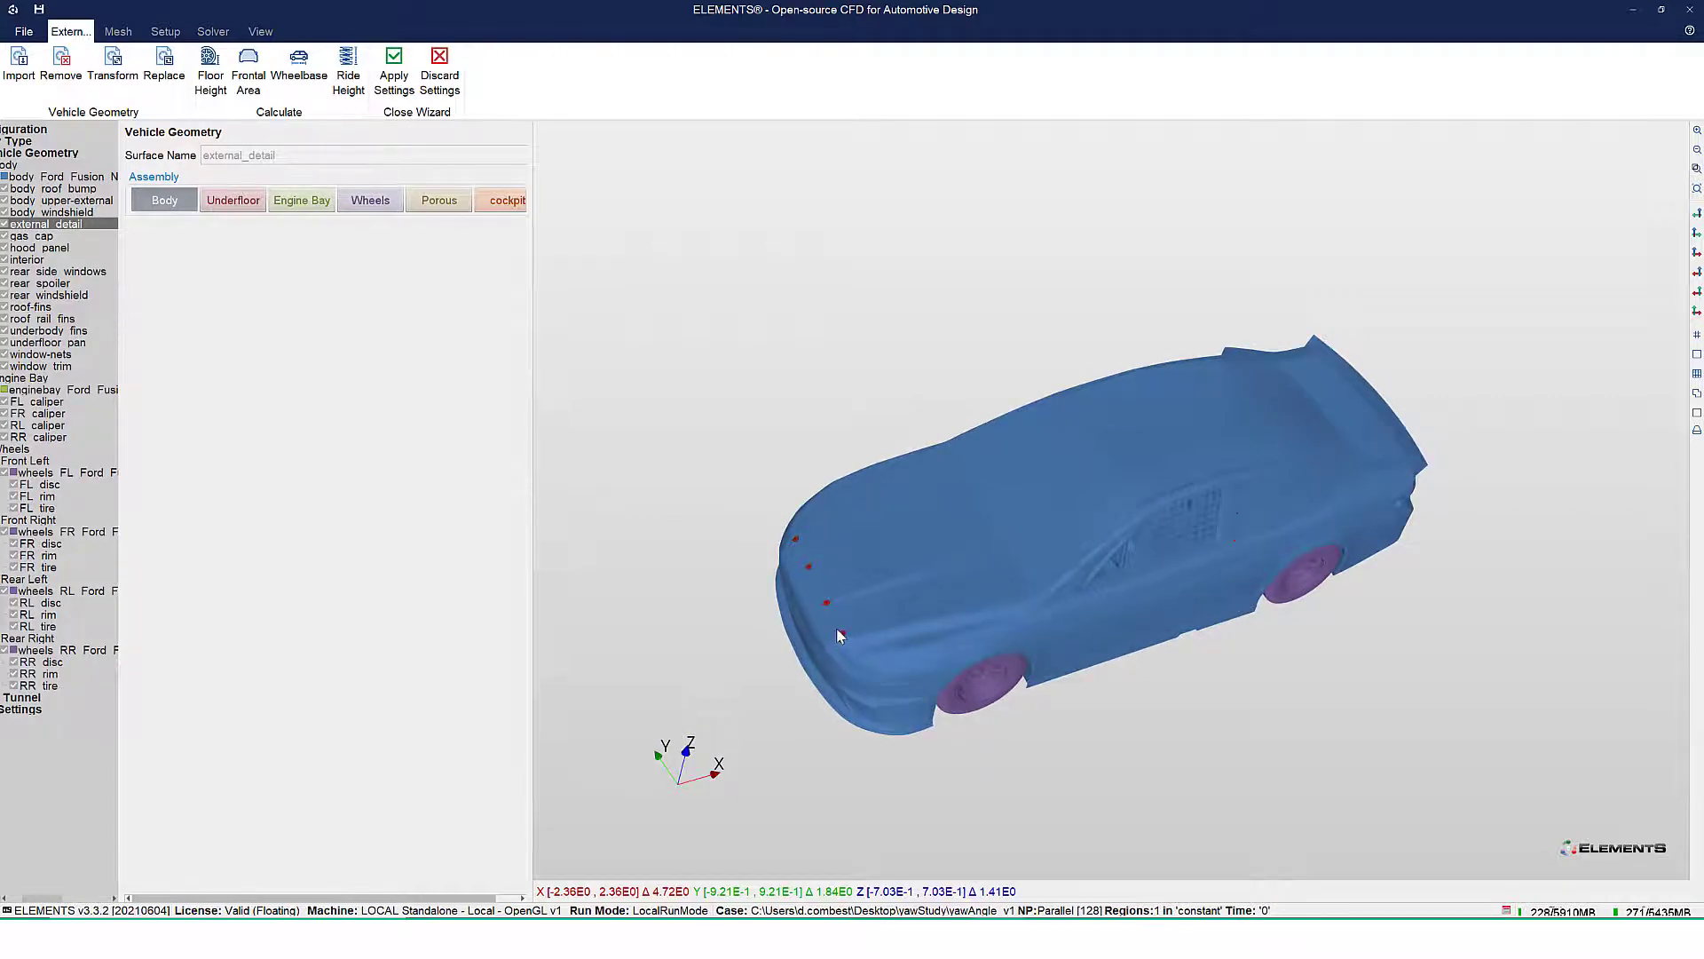
pyautogui.rightClick(94, 224)
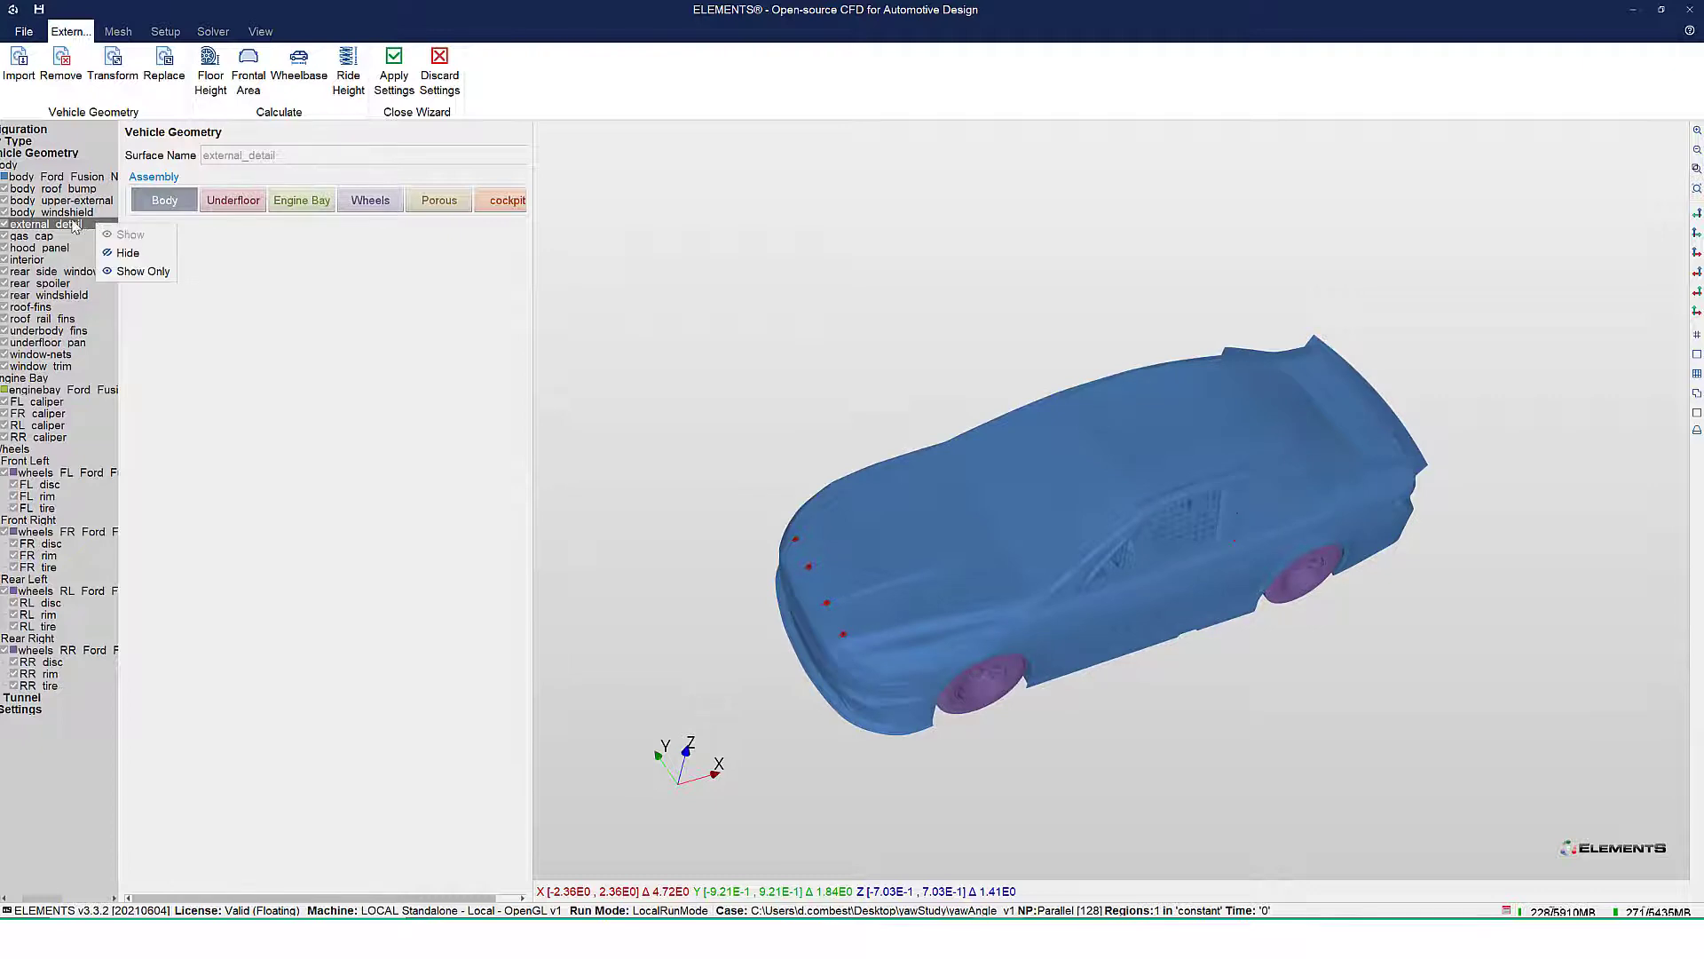
pyautogui.click(72, 70)
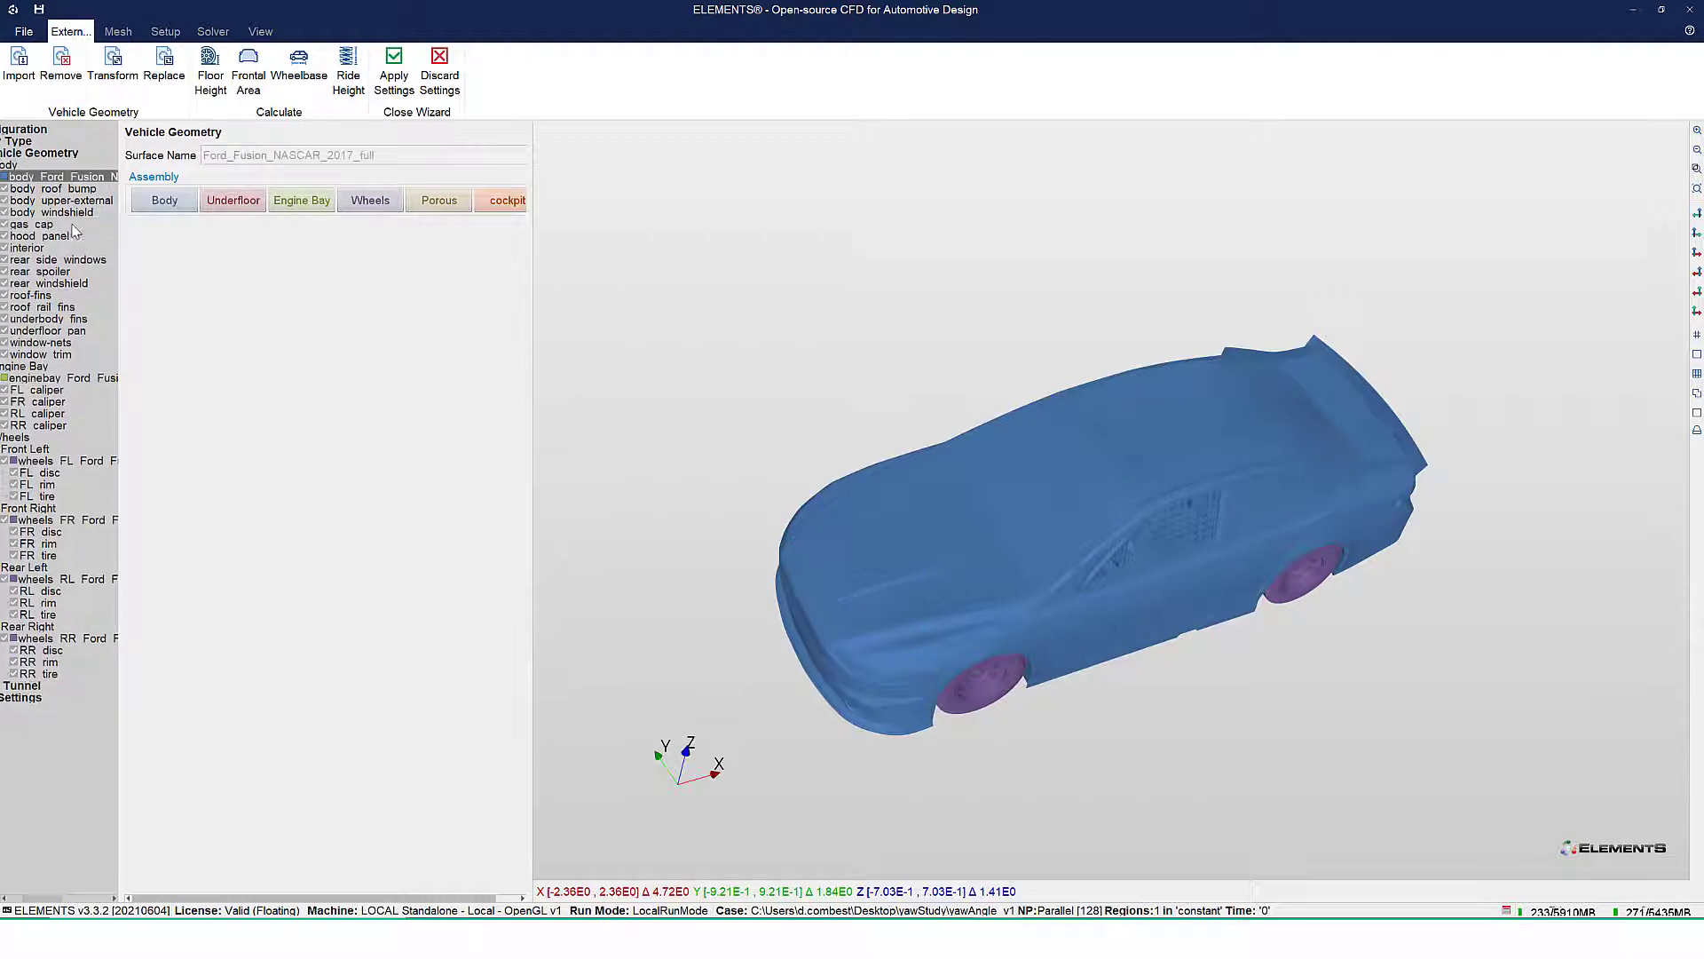
# Assign the interior and window-nets parts to the cockpit assembly
pyautogui.click(30, 249)
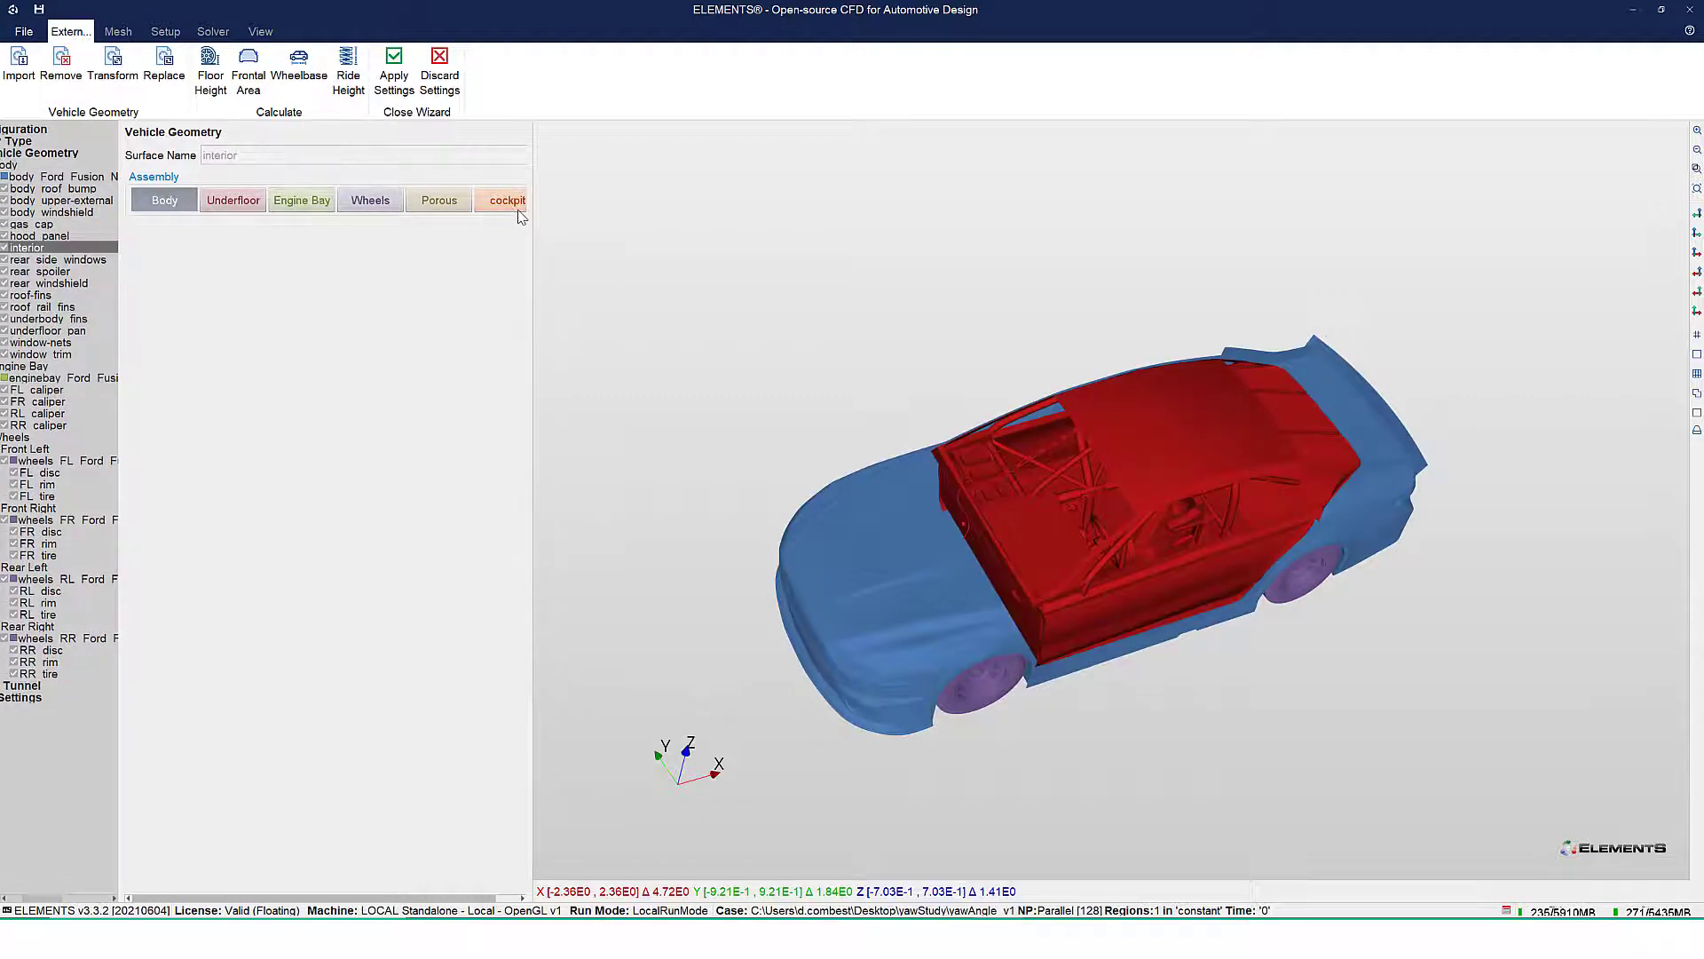
pyautogui.moveTo(583, 241); pyautogui.dragTo(591, 238)
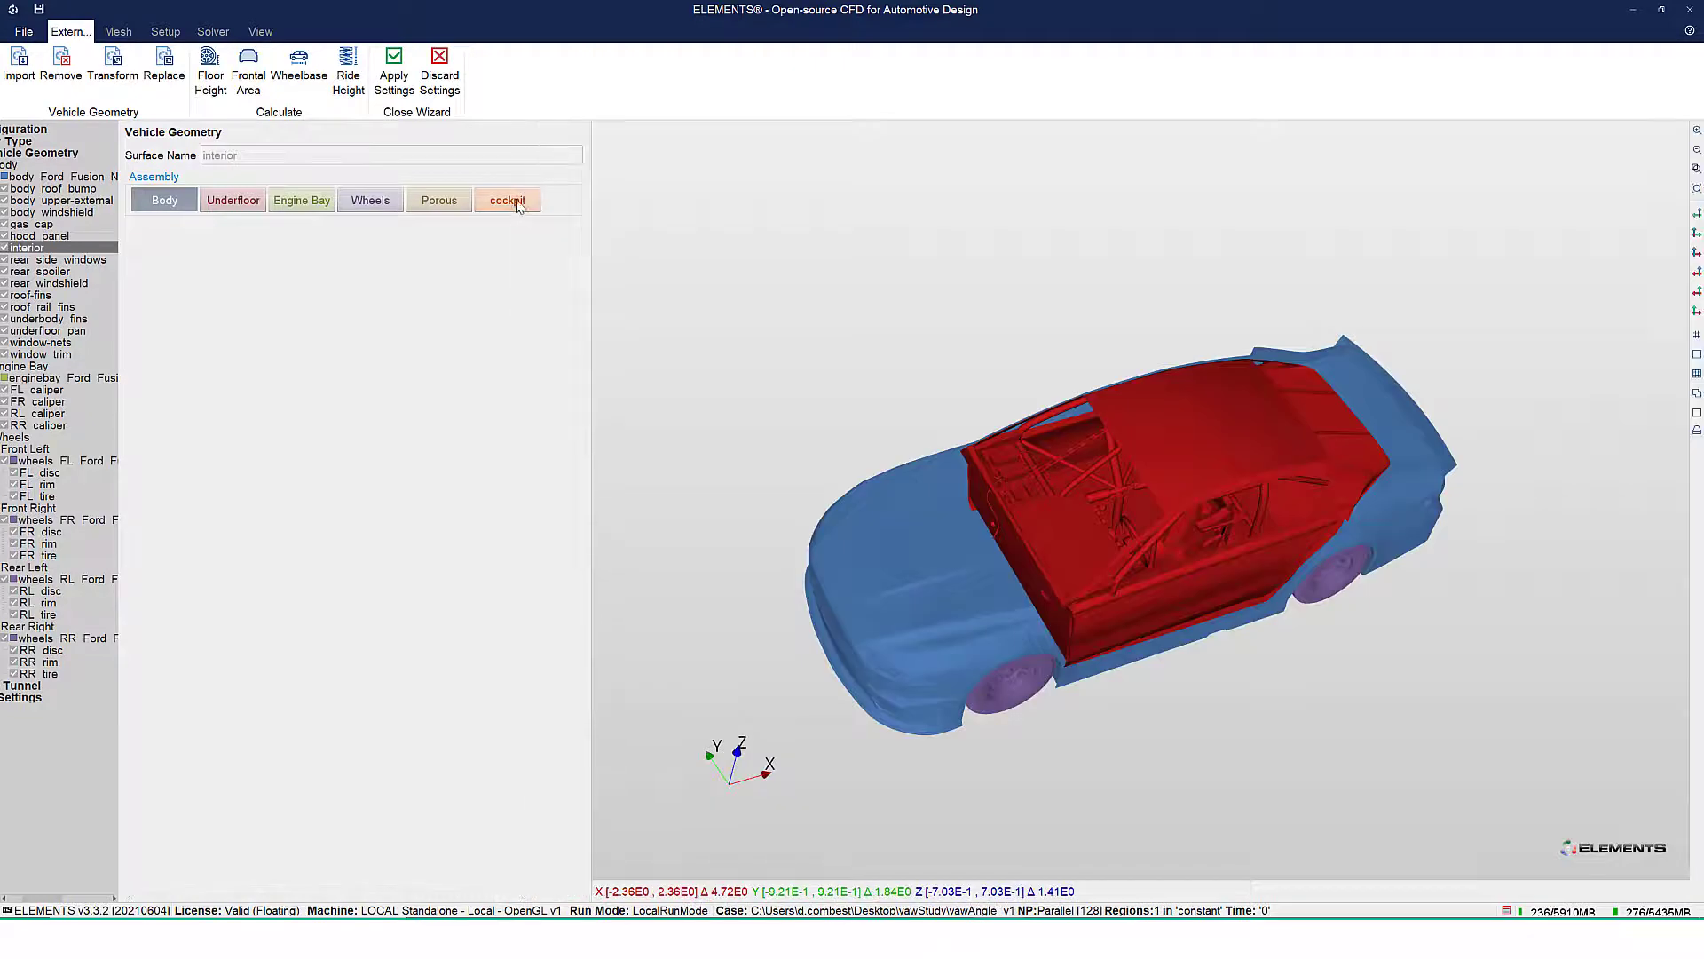
pyautogui.click(518, 205)
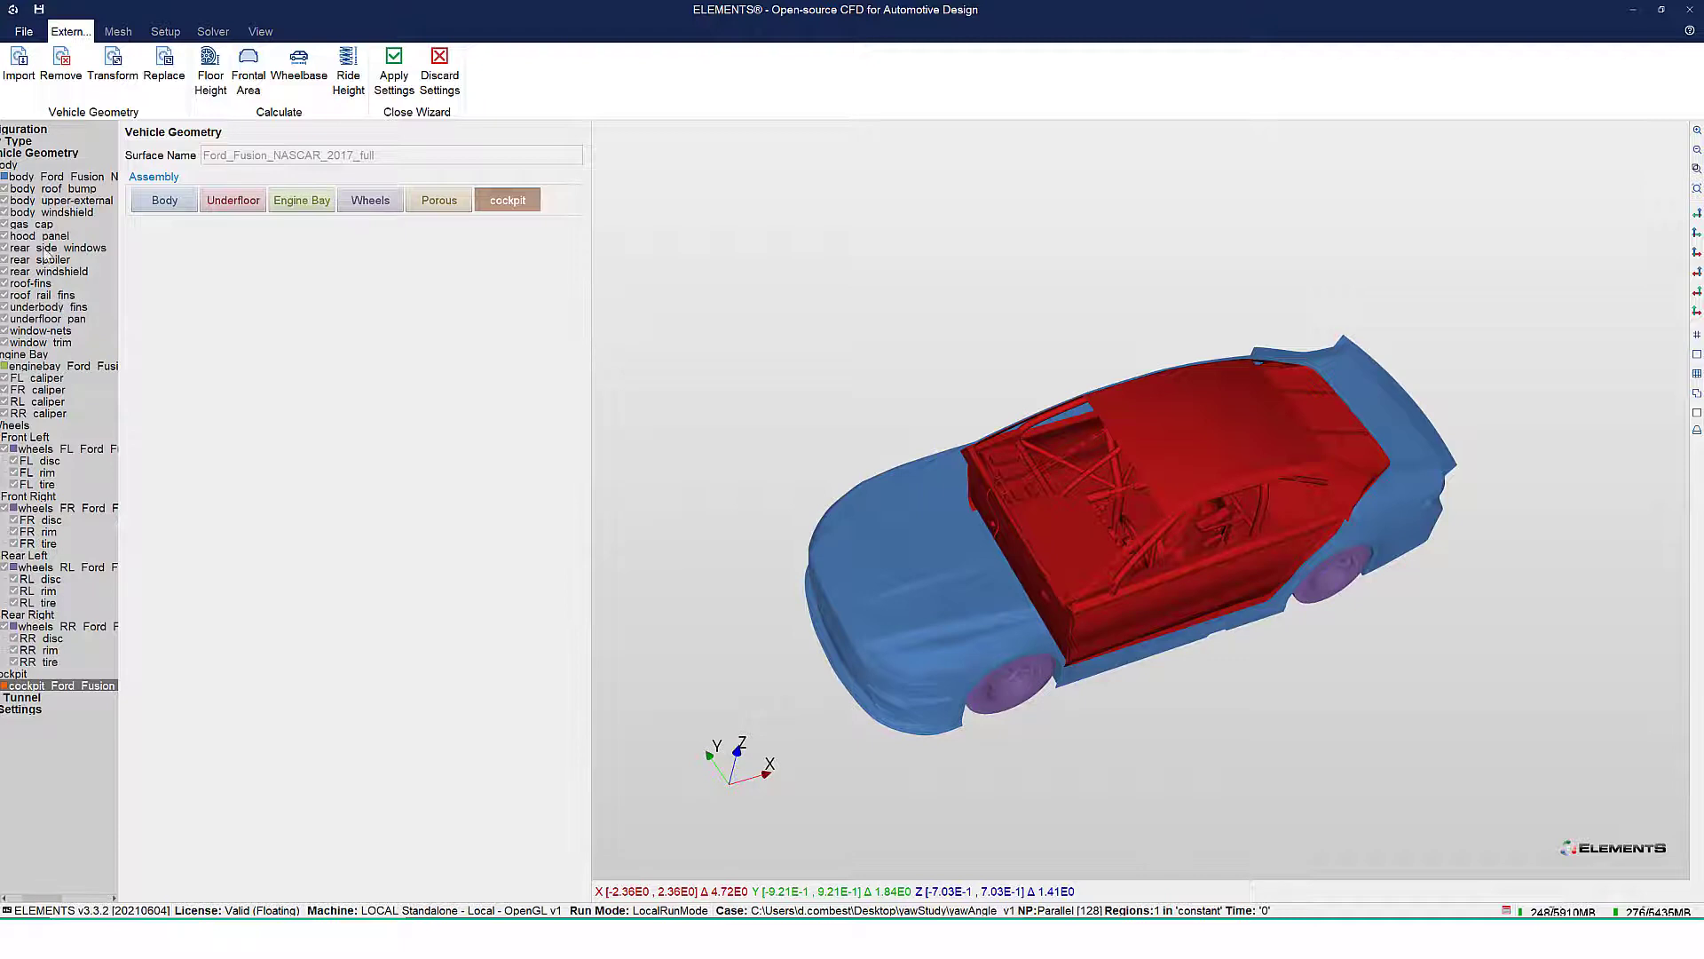
pyautogui.click(55, 332)
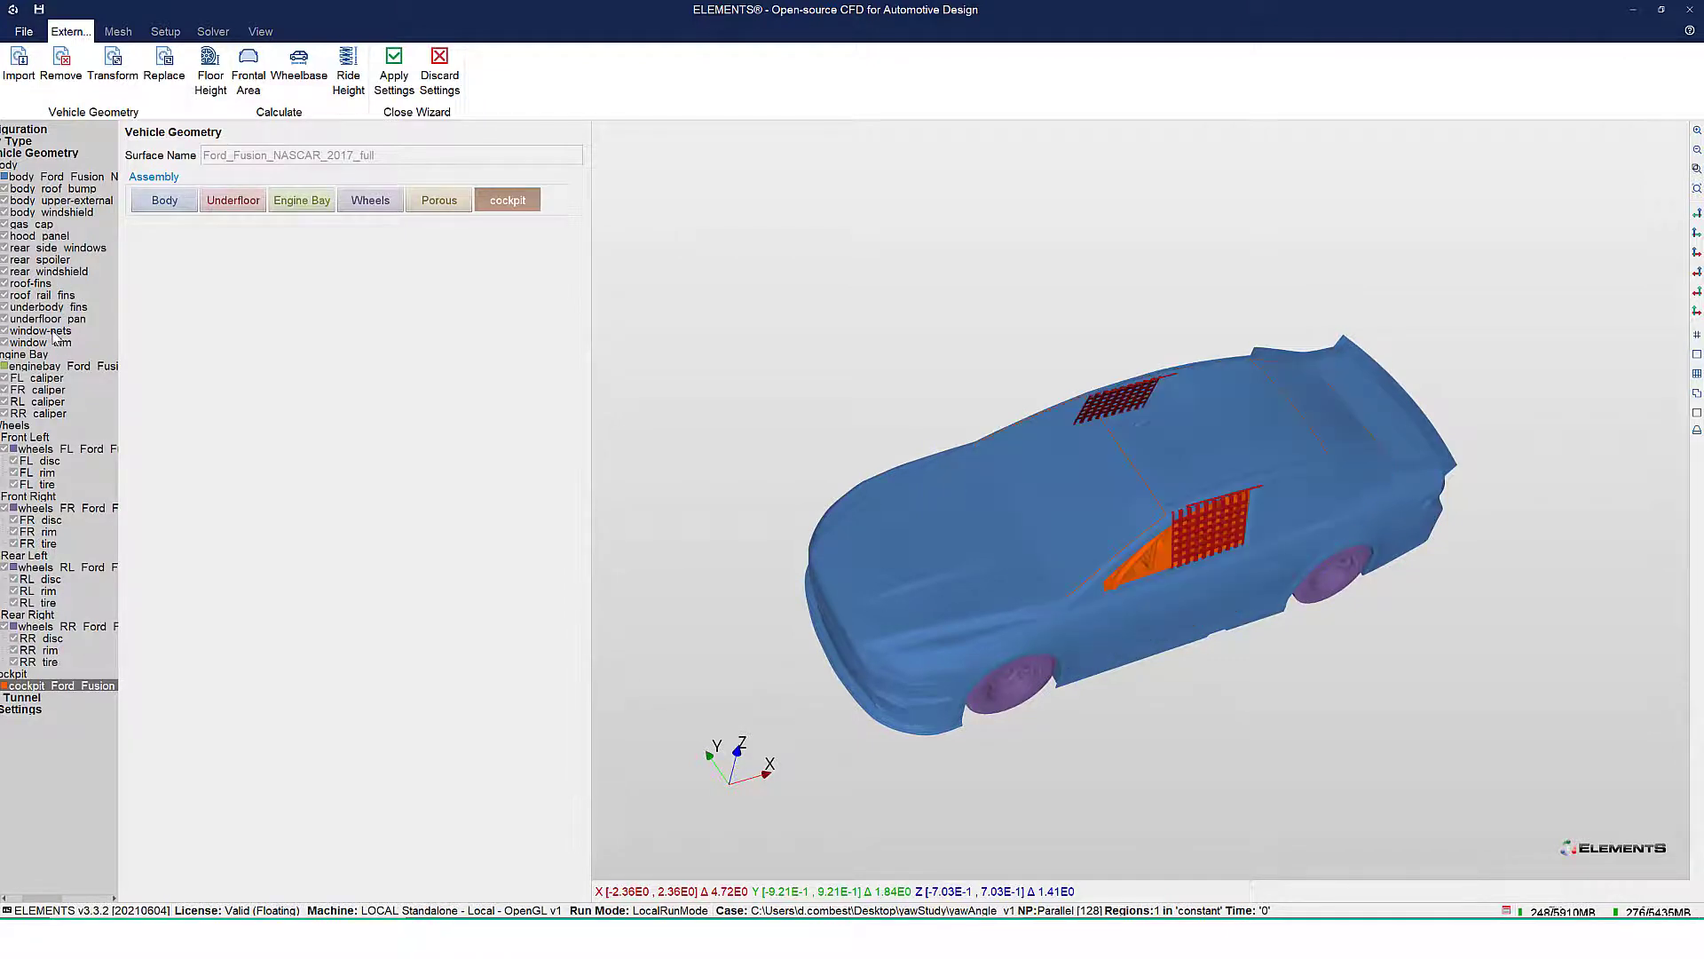
pyautogui.moveTo(1233, 540); pyautogui.dragTo(1168, 470)
pyautogui.click(515, 203)
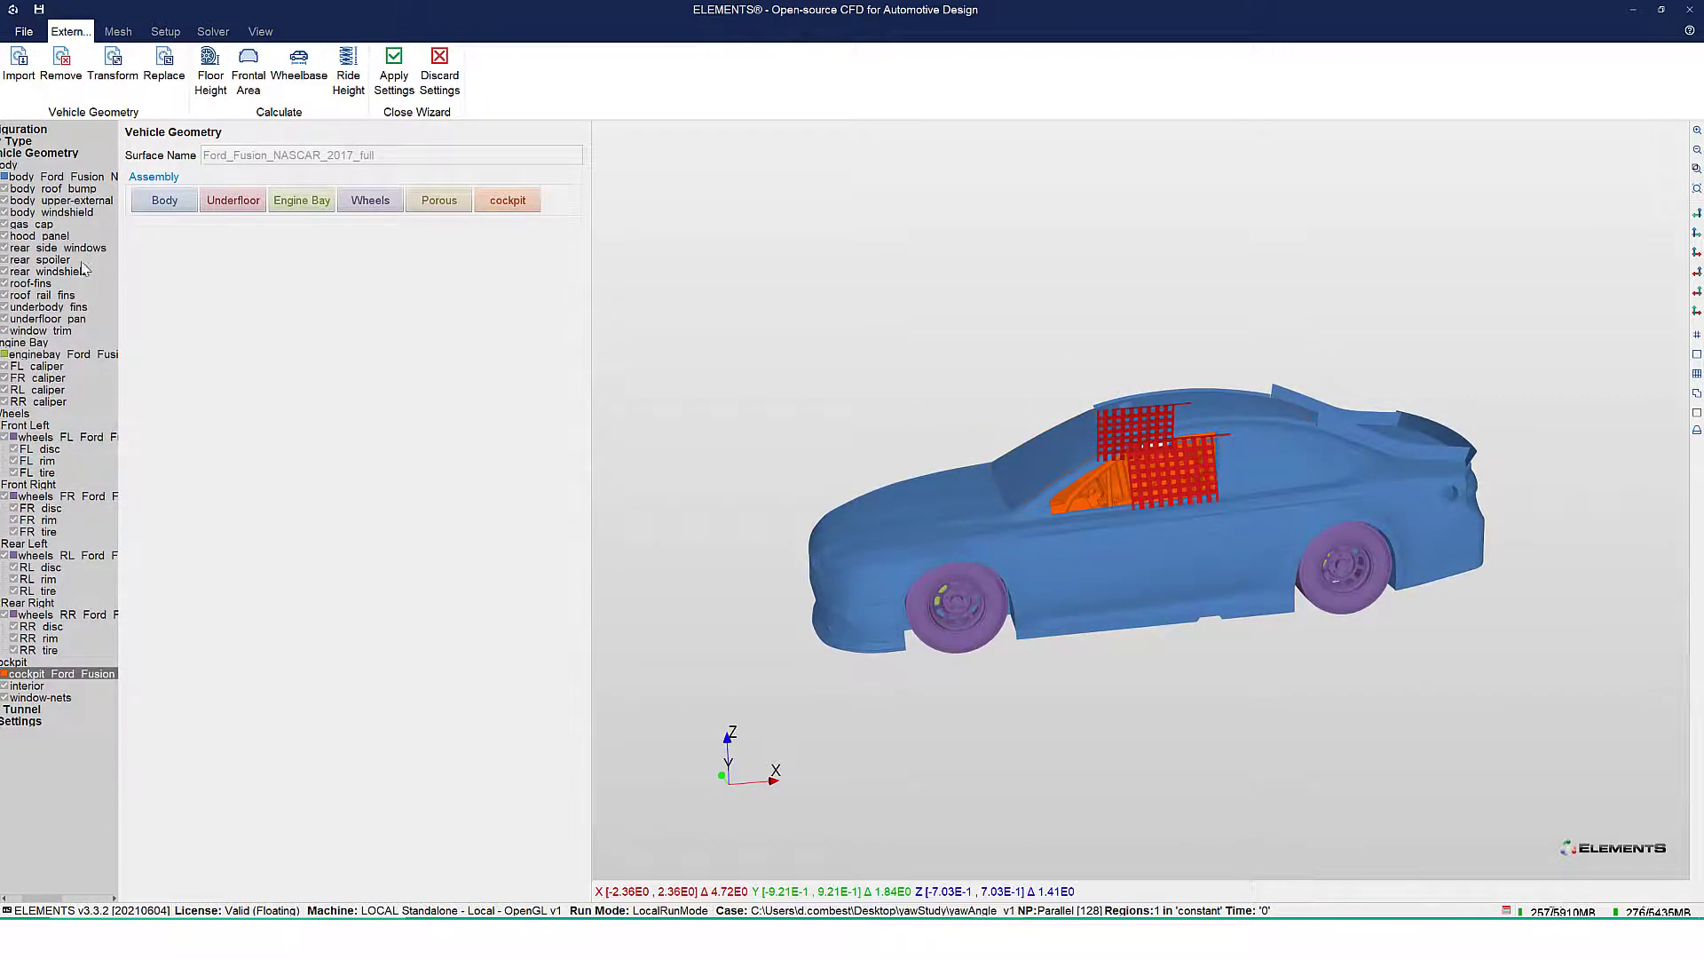
# Assign the underbody_fins and underfloor_pan parts to the Underfloor assembly
pyautogui.click(49, 307)
pyautogui.keyDown('ctrl'); pyautogui.click(49, 319); pyautogui.keyUp('ctrl')
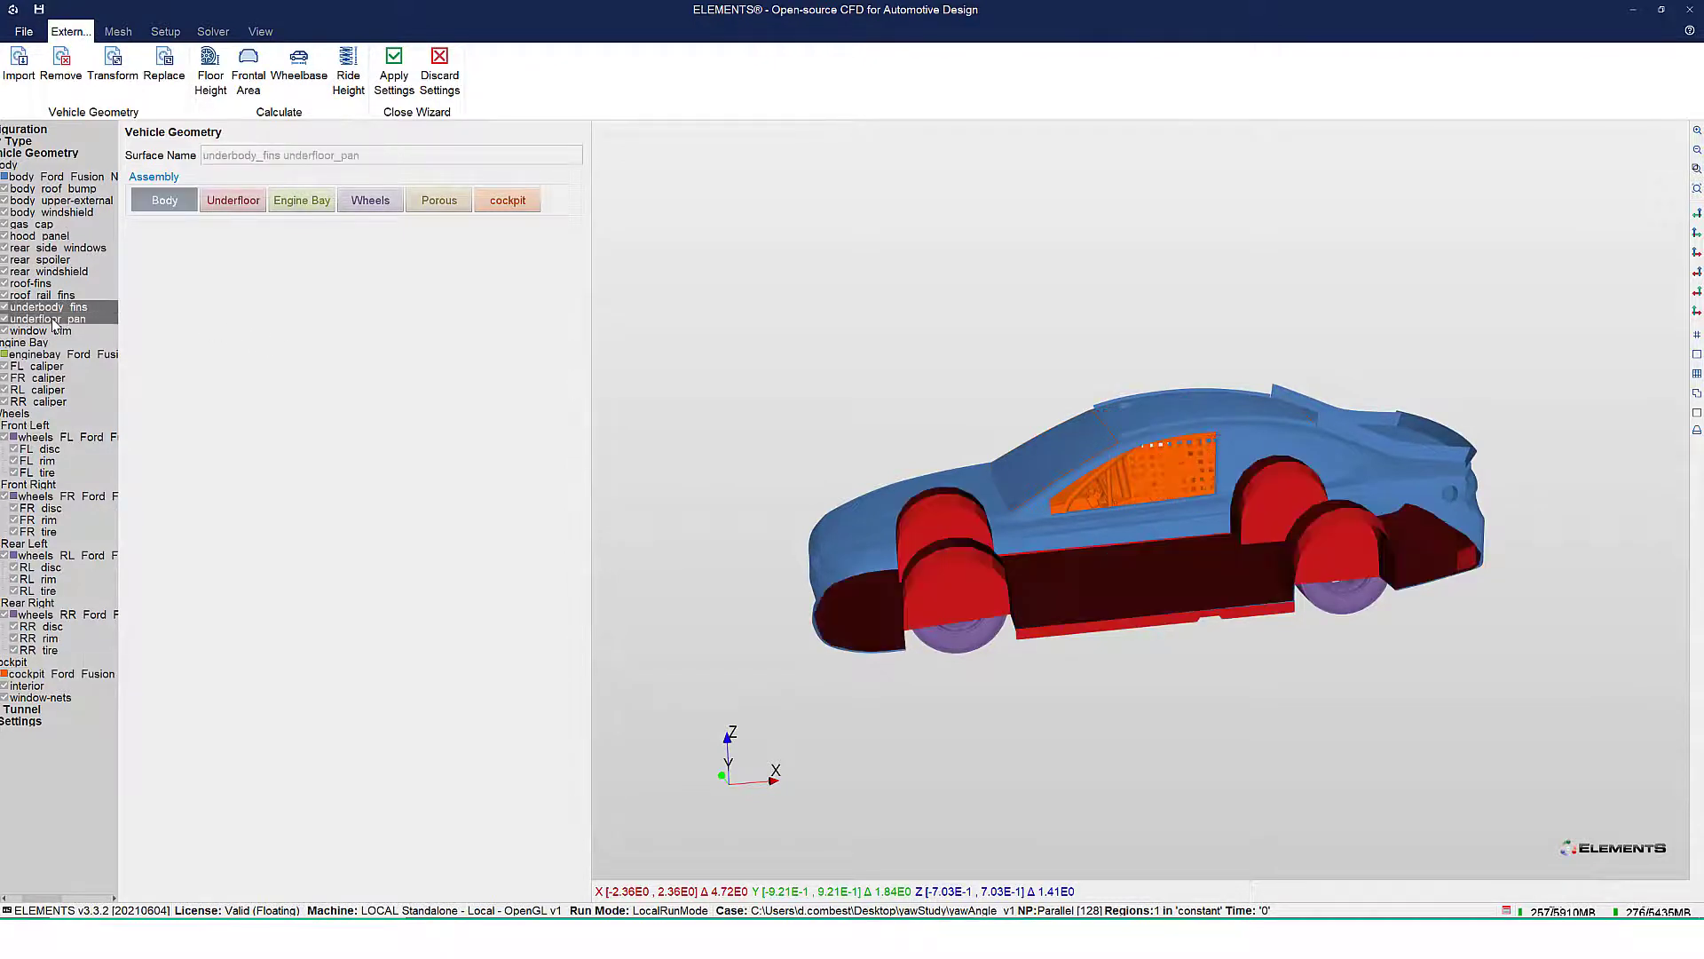
pyautogui.click(255, 203)
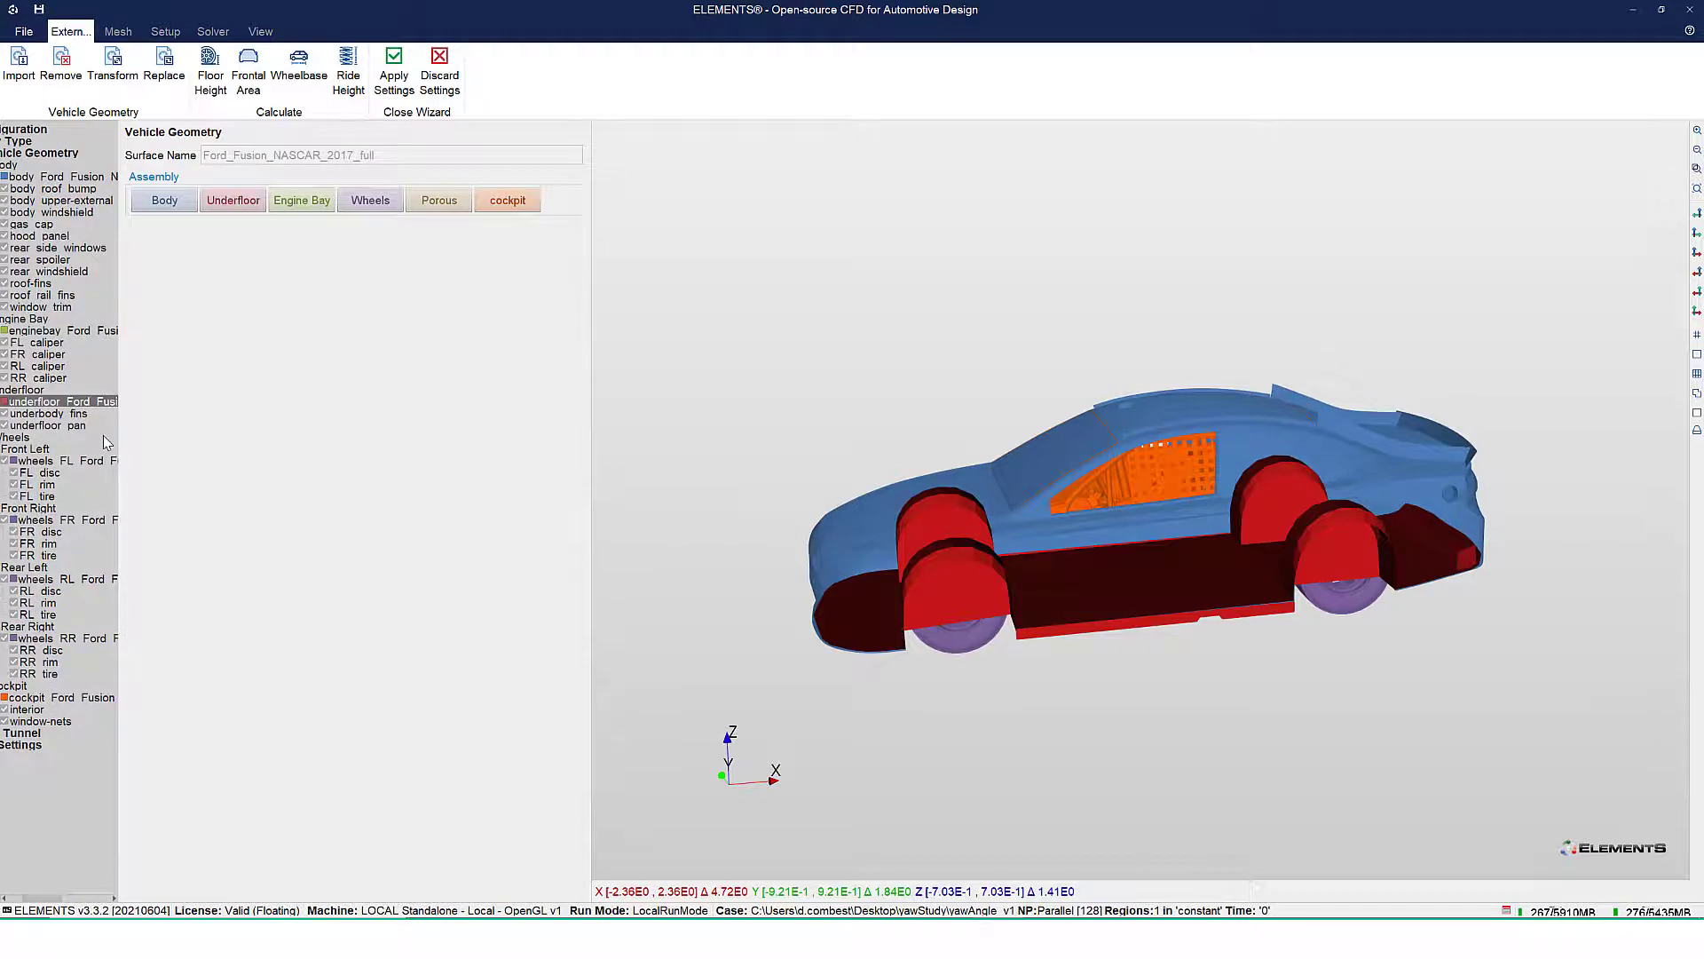
# Review the full vehicle assembly tree and check the rotation centre and axis of each of the four wheels
pyautogui.moveTo(127, 440); pyautogui.dragTo(219, 509)
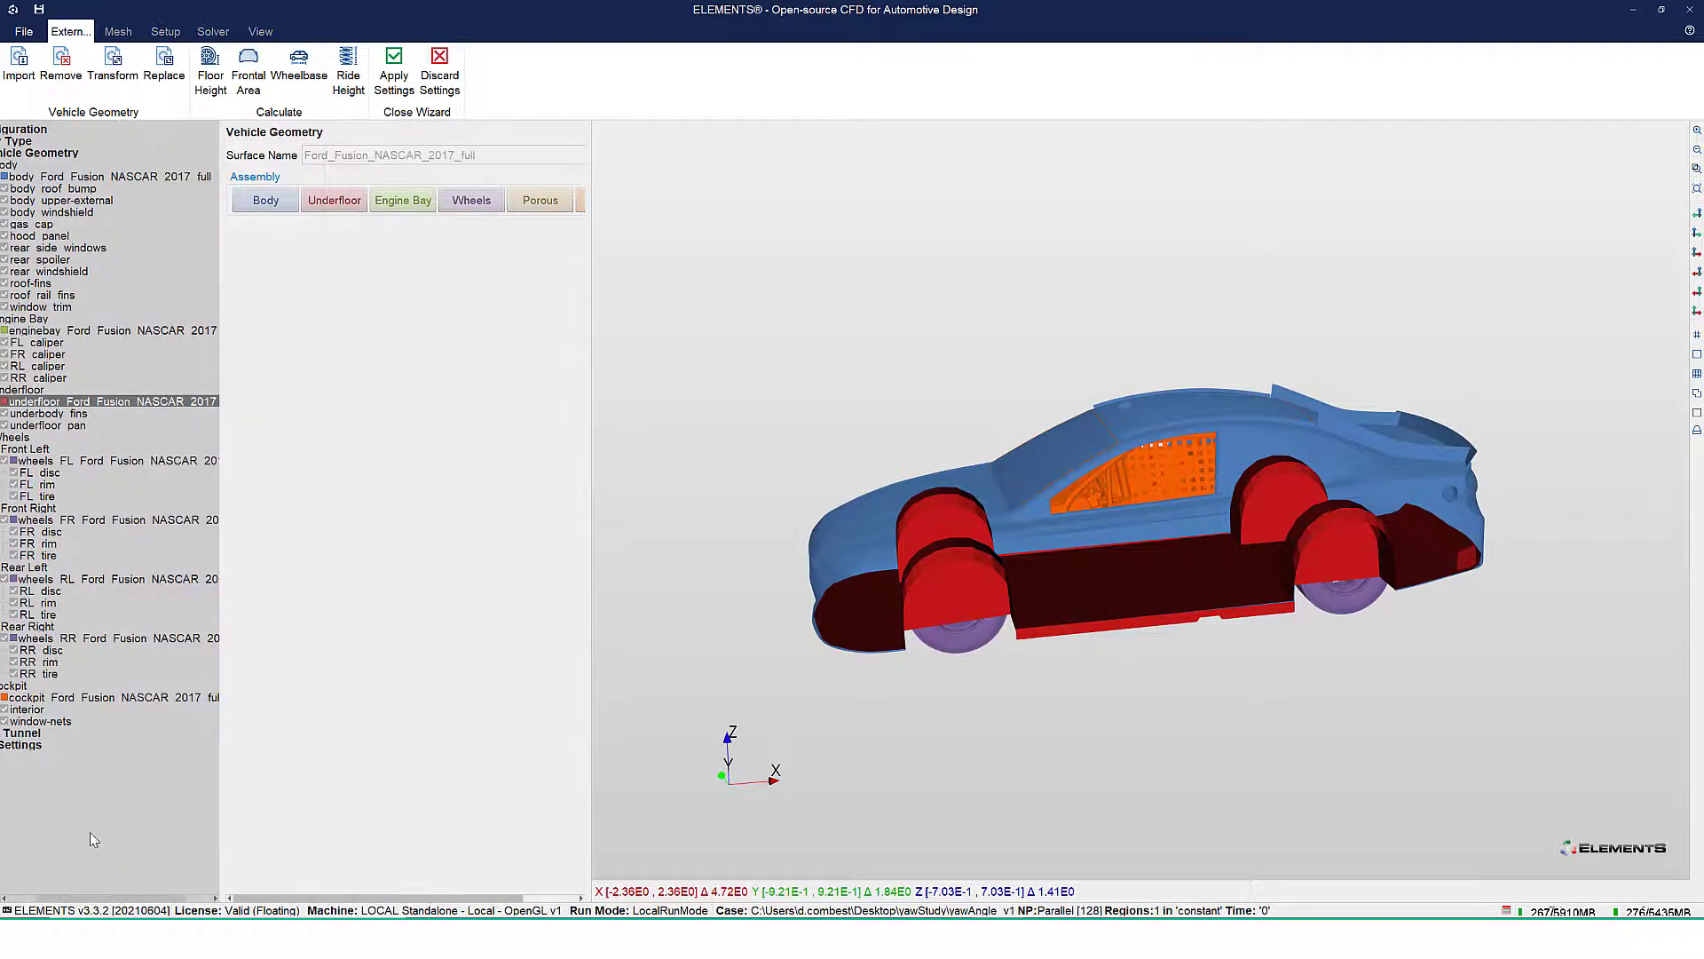
pyautogui.moveTo(69, 901); pyautogui.dragTo(43, 902)
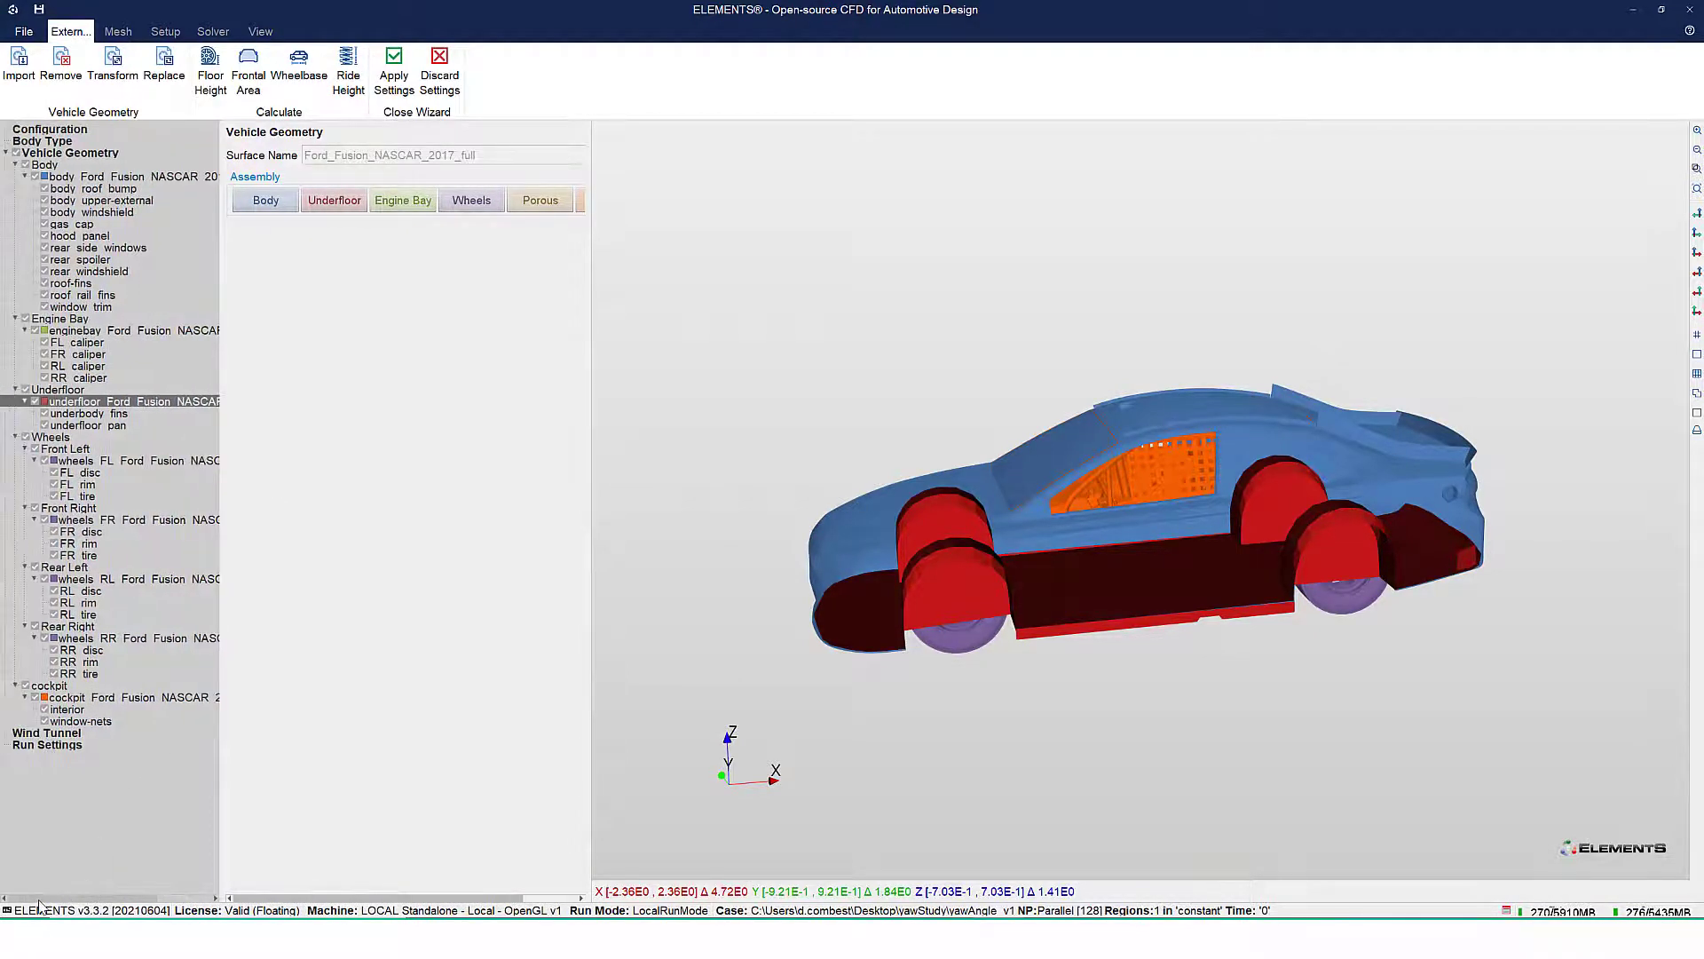
pyautogui.click(82, 154)
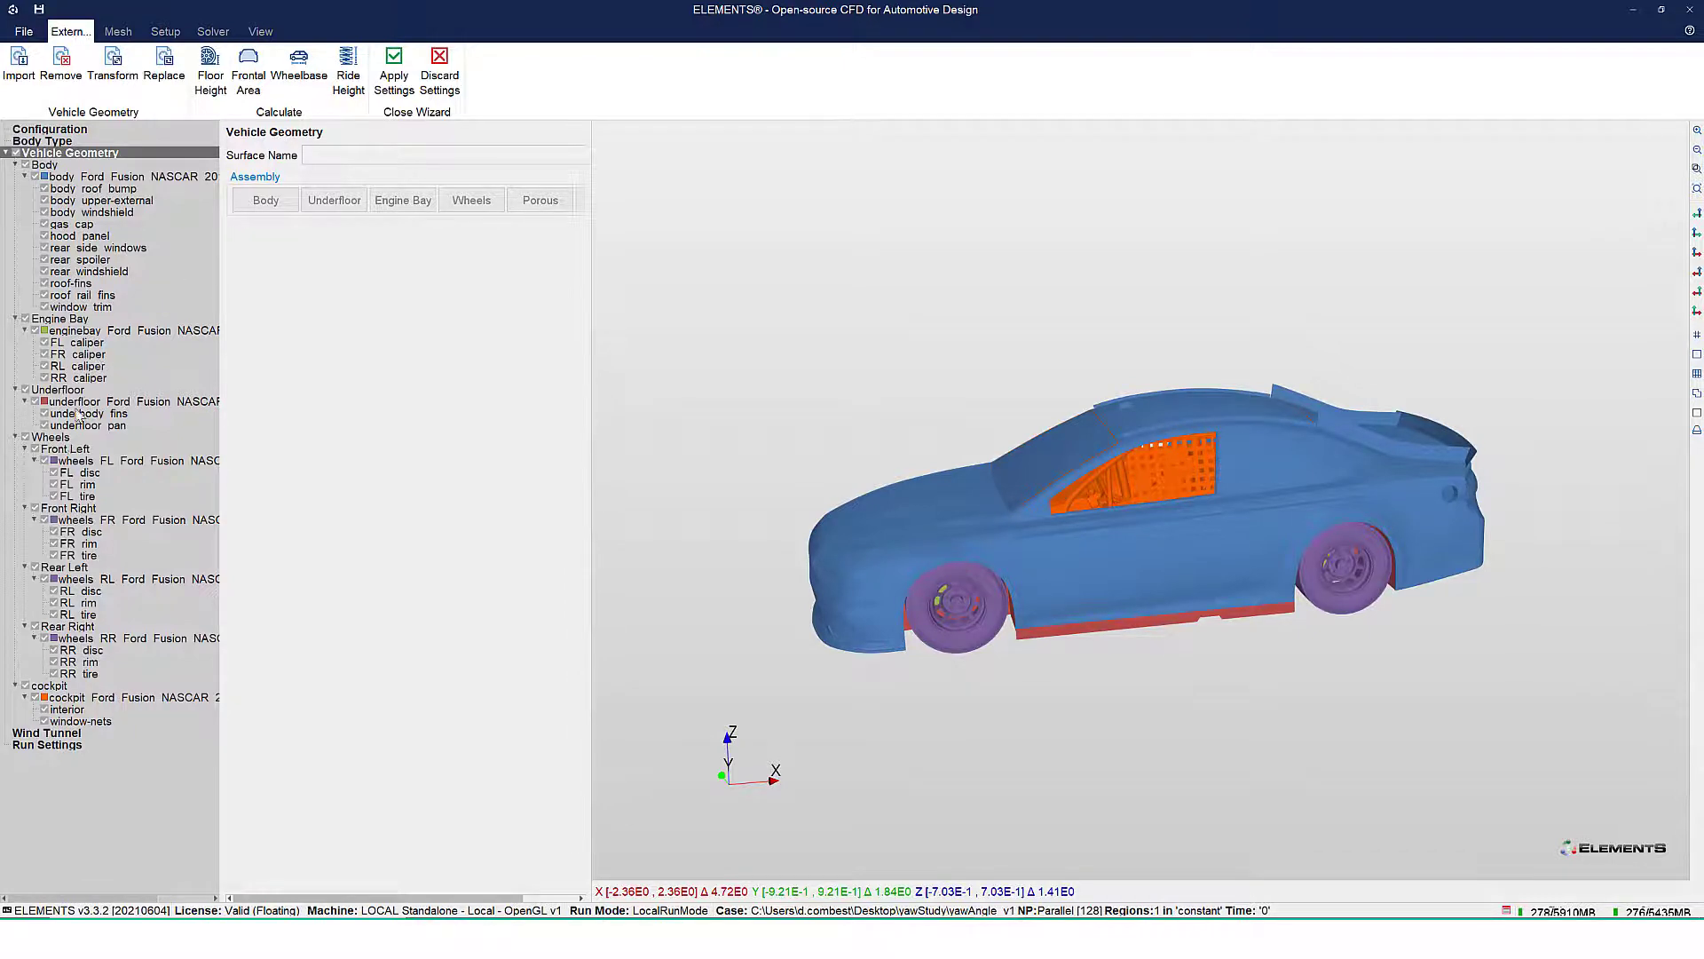
pyautogui.click(69, 450)
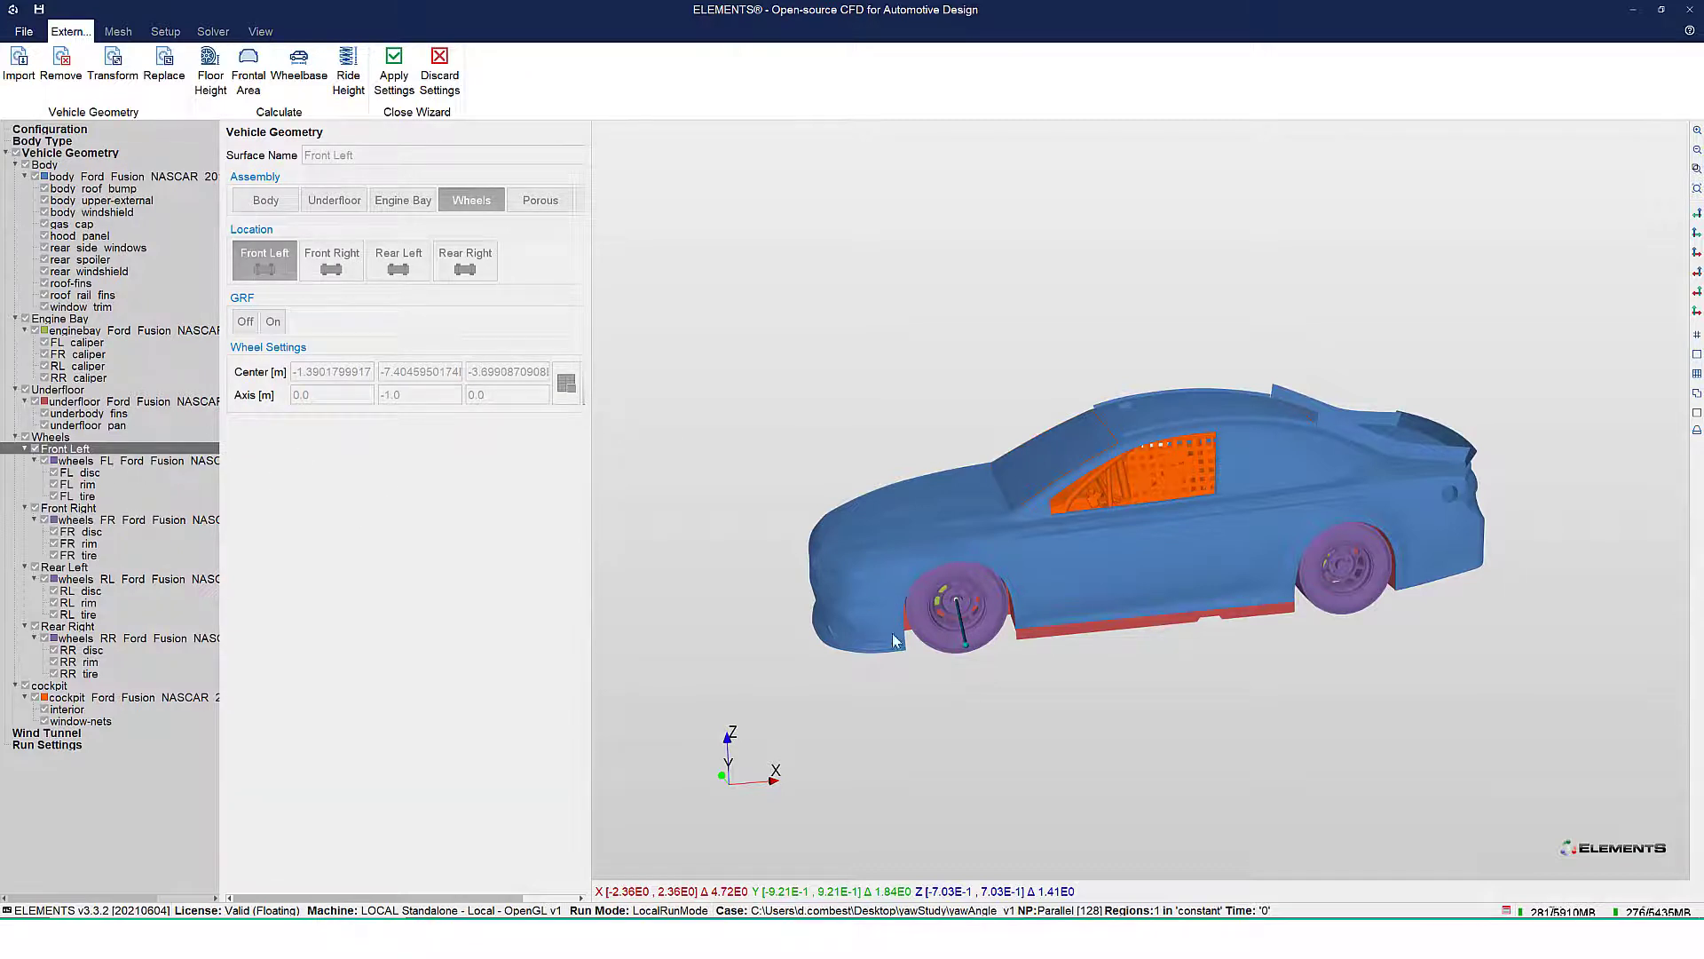
pyautogui.moveTo(944, 710); pyautogui.dragTo(989, 708)
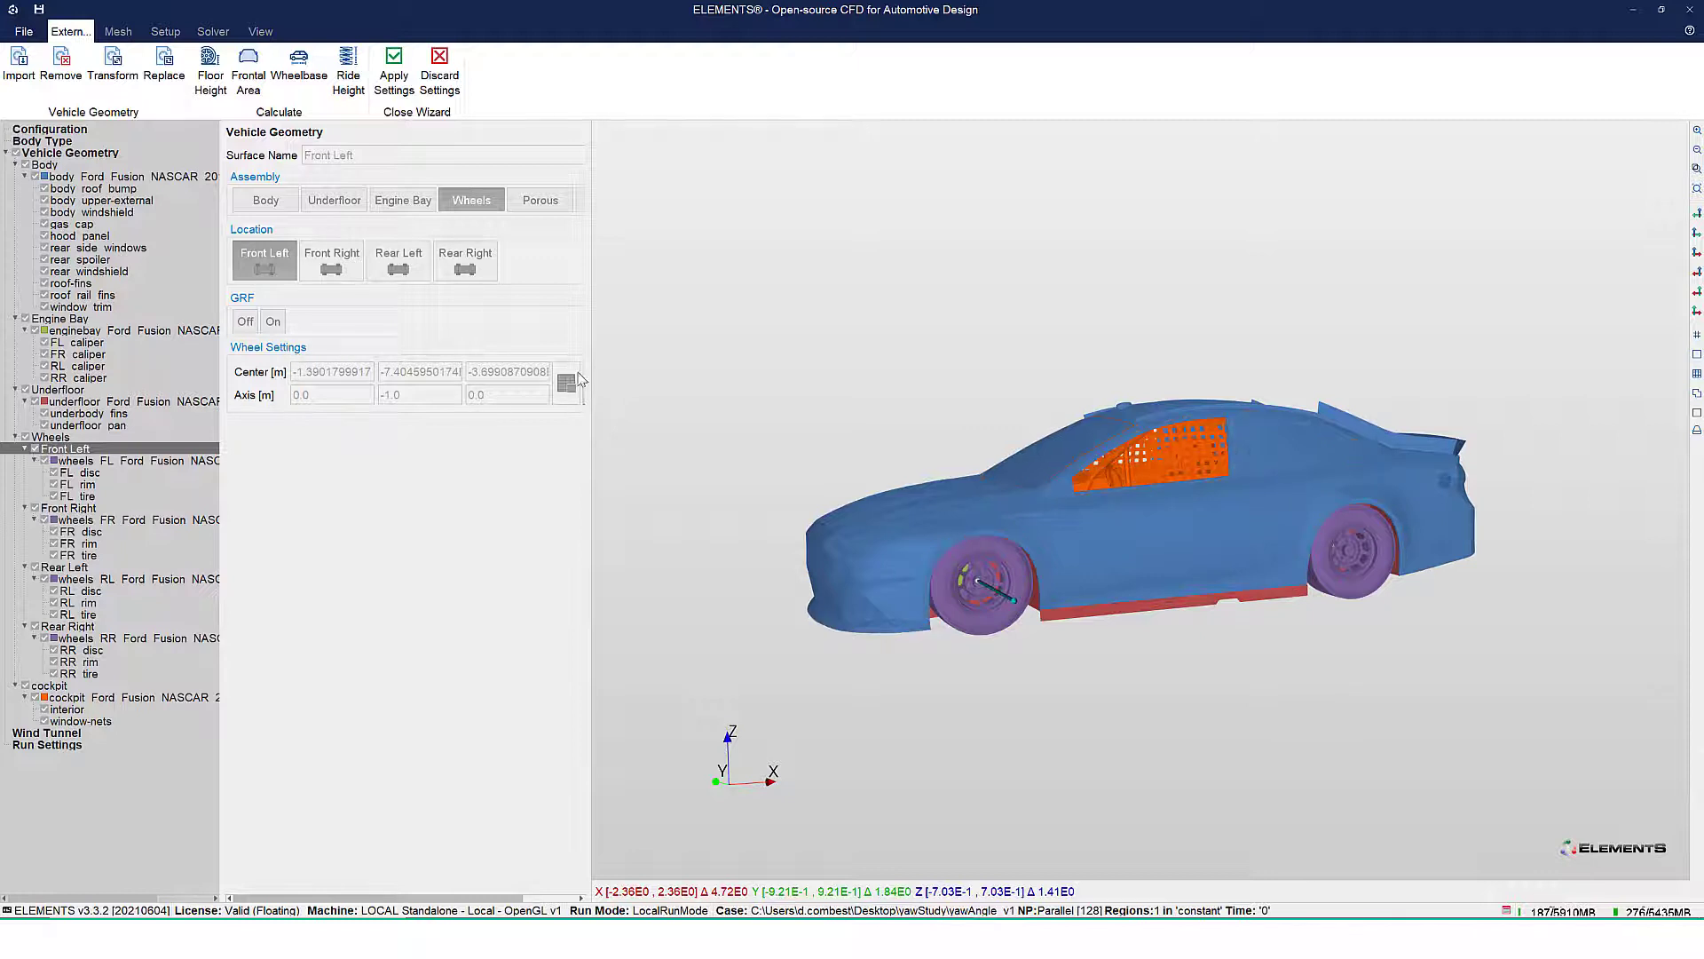
pyautogui.moveTo(585, 406); pyautogui.dragTo(642, 404)
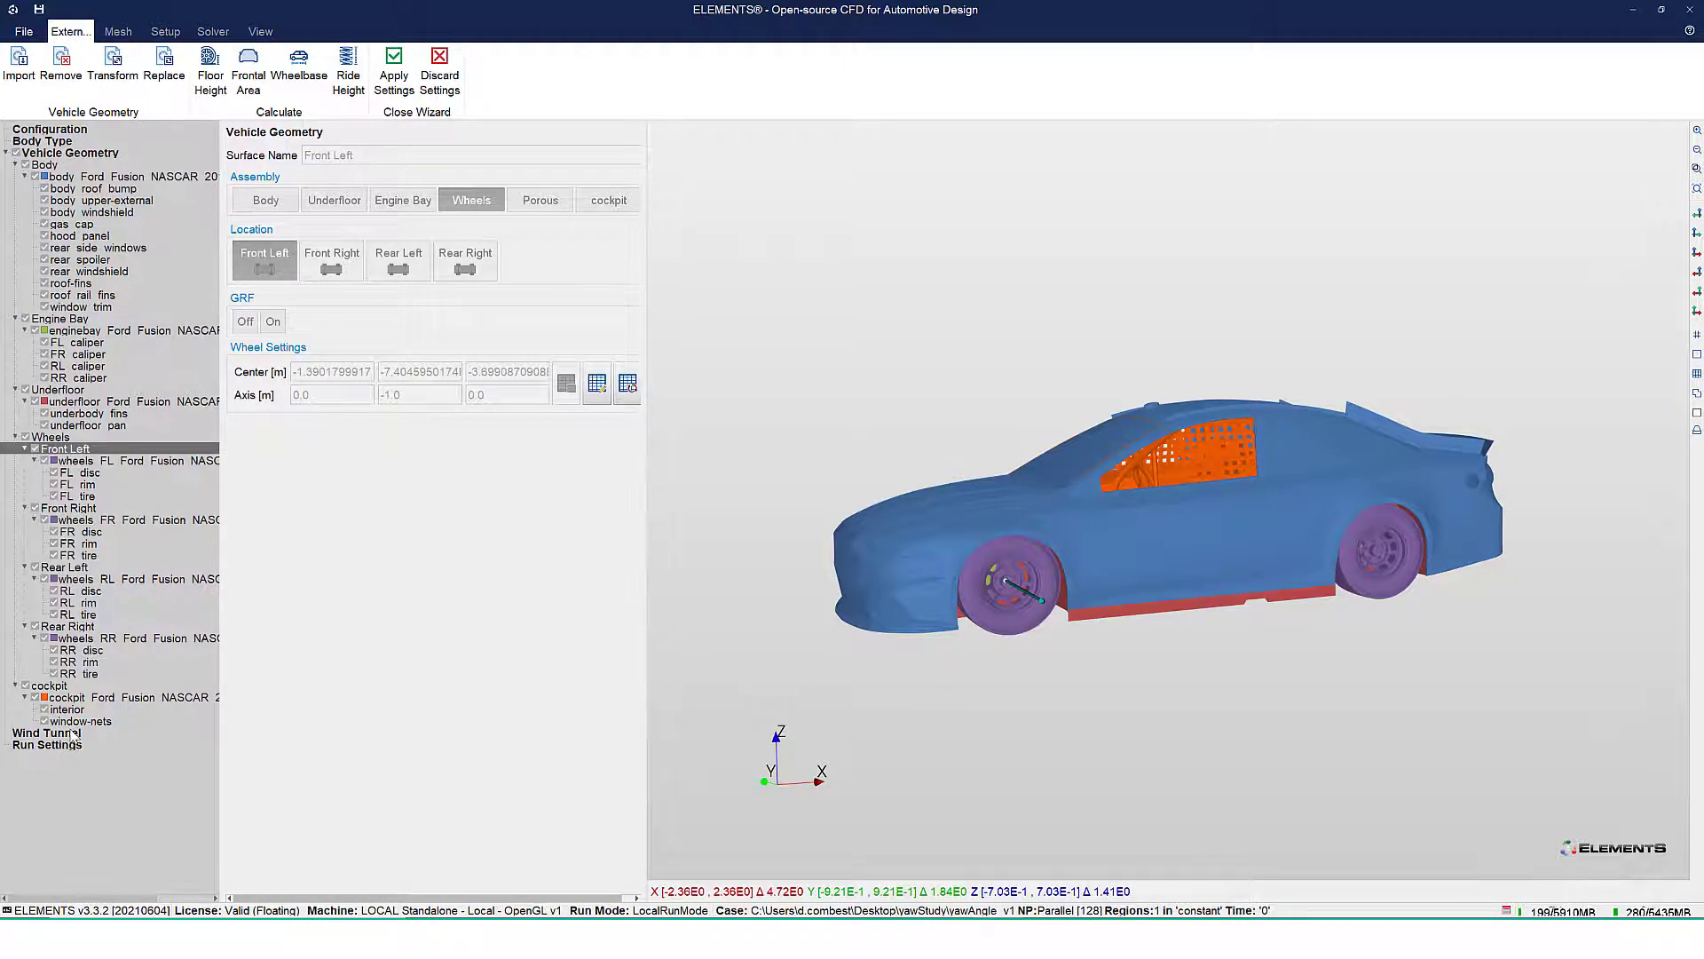
pyautogui.click(85, 520)
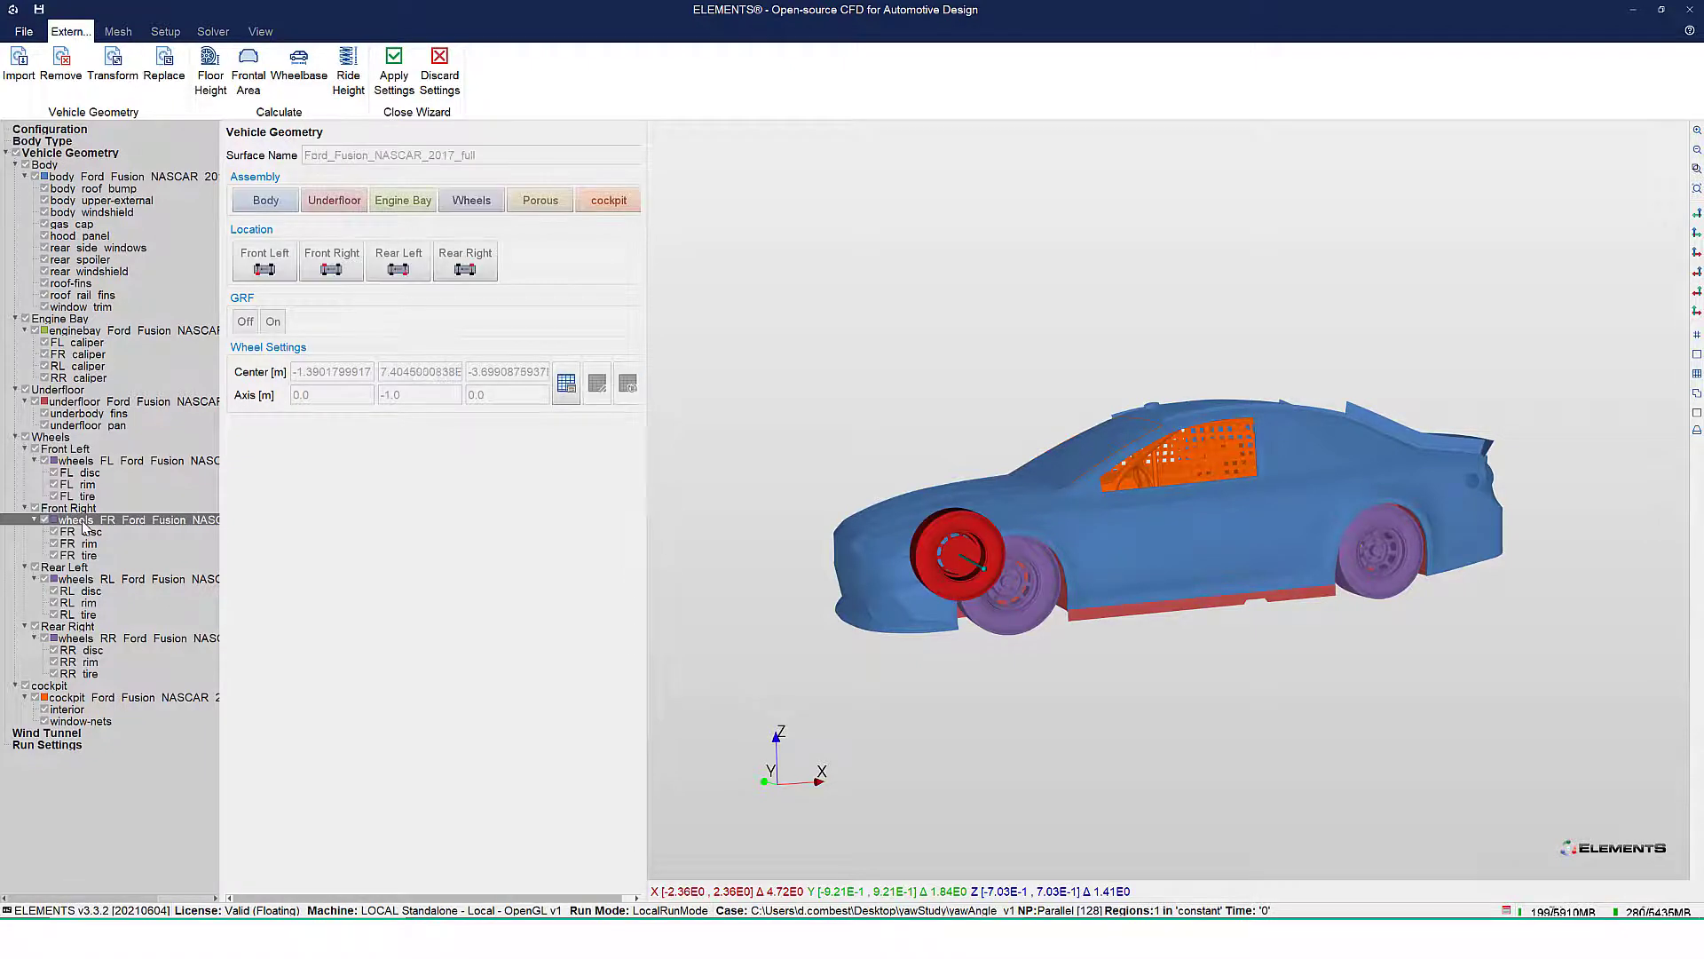
pyautogui.click(91, 581)
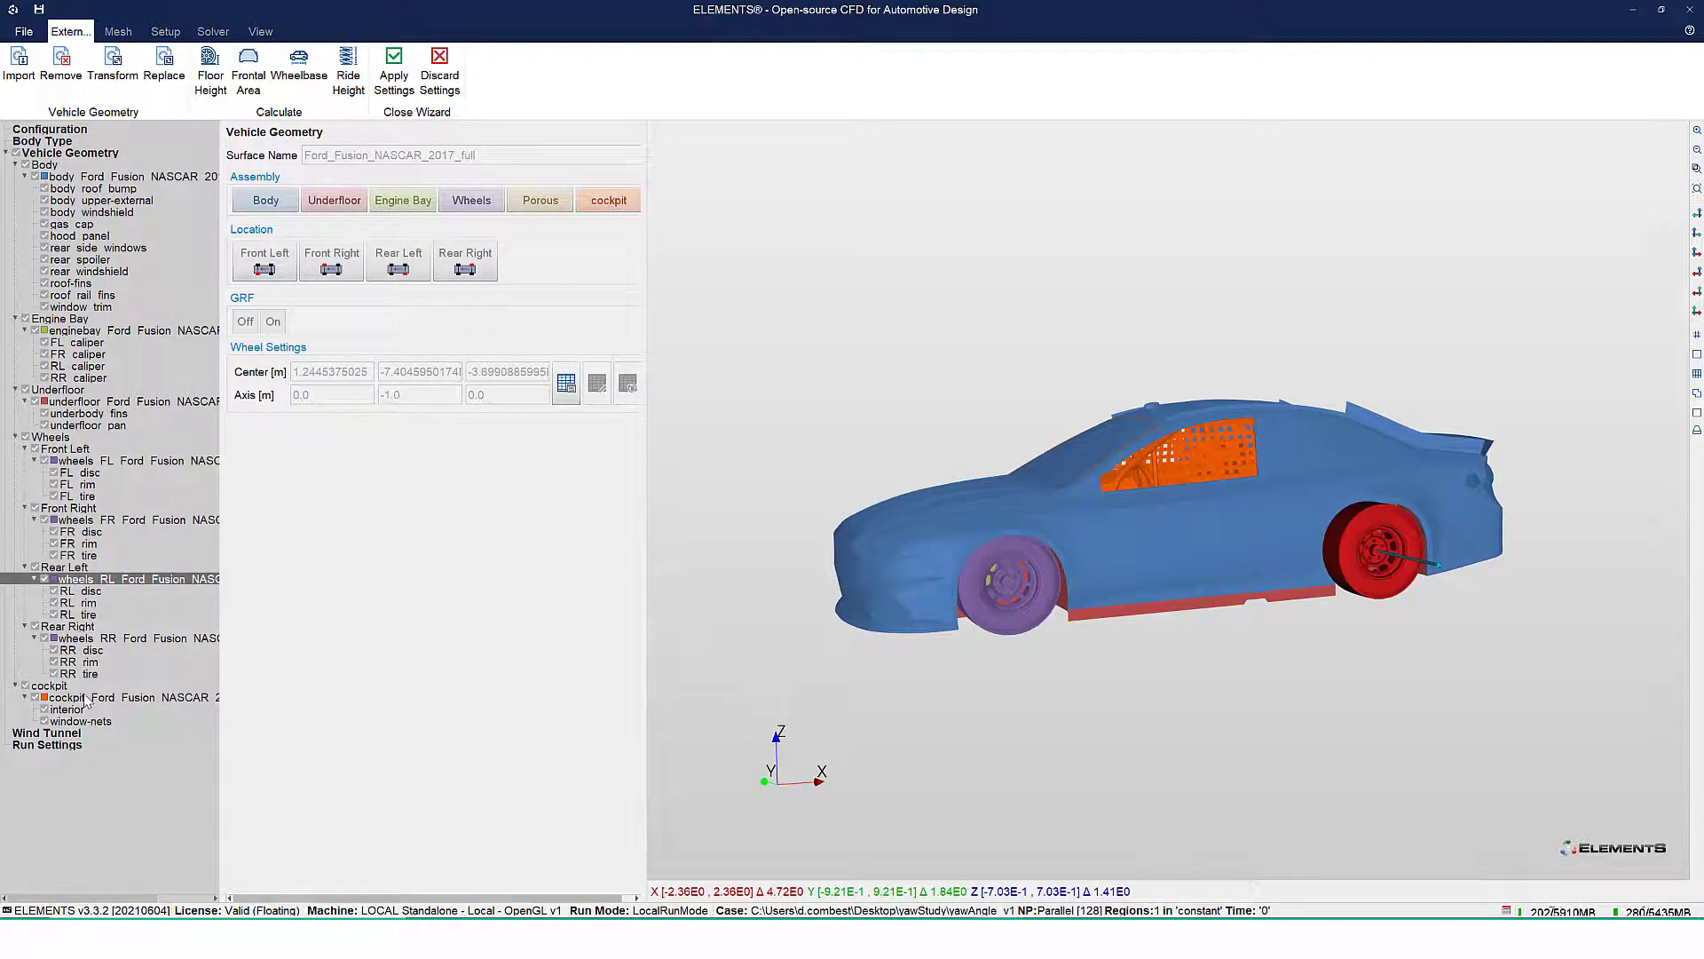
pyautogui.click(84, 641)
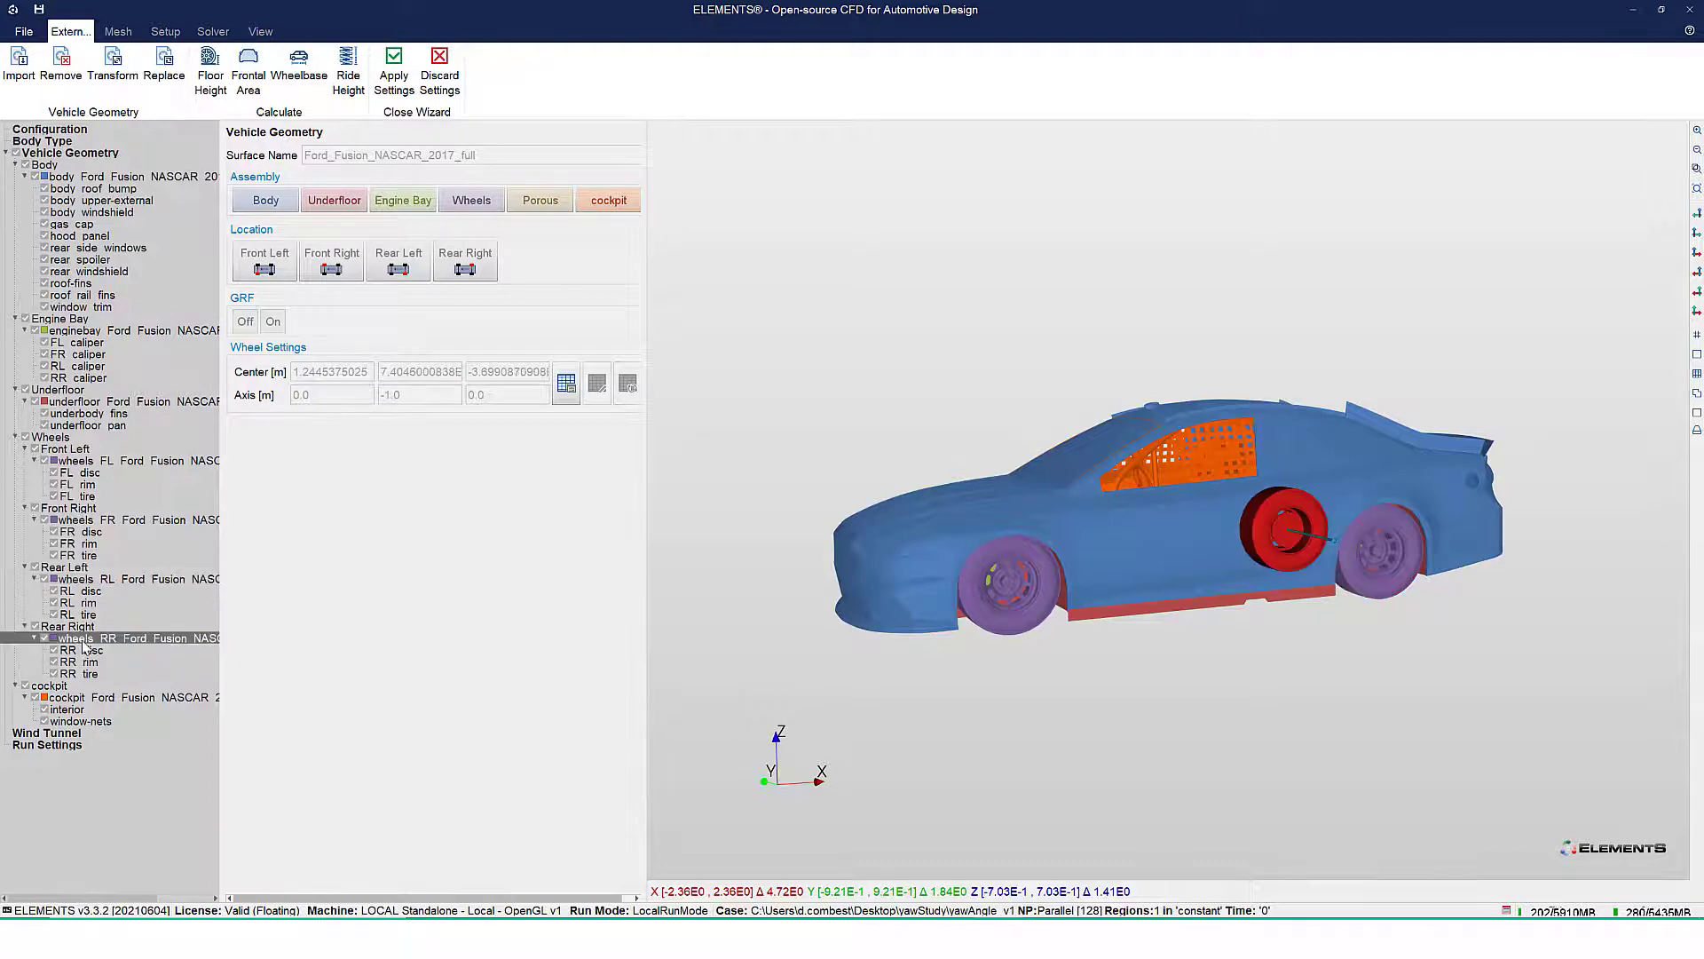
# Calculate the wind tunnel's floor height from the geometry and set the yaw angle to 3.14159 degrees
pyautogui.click(76, 736)
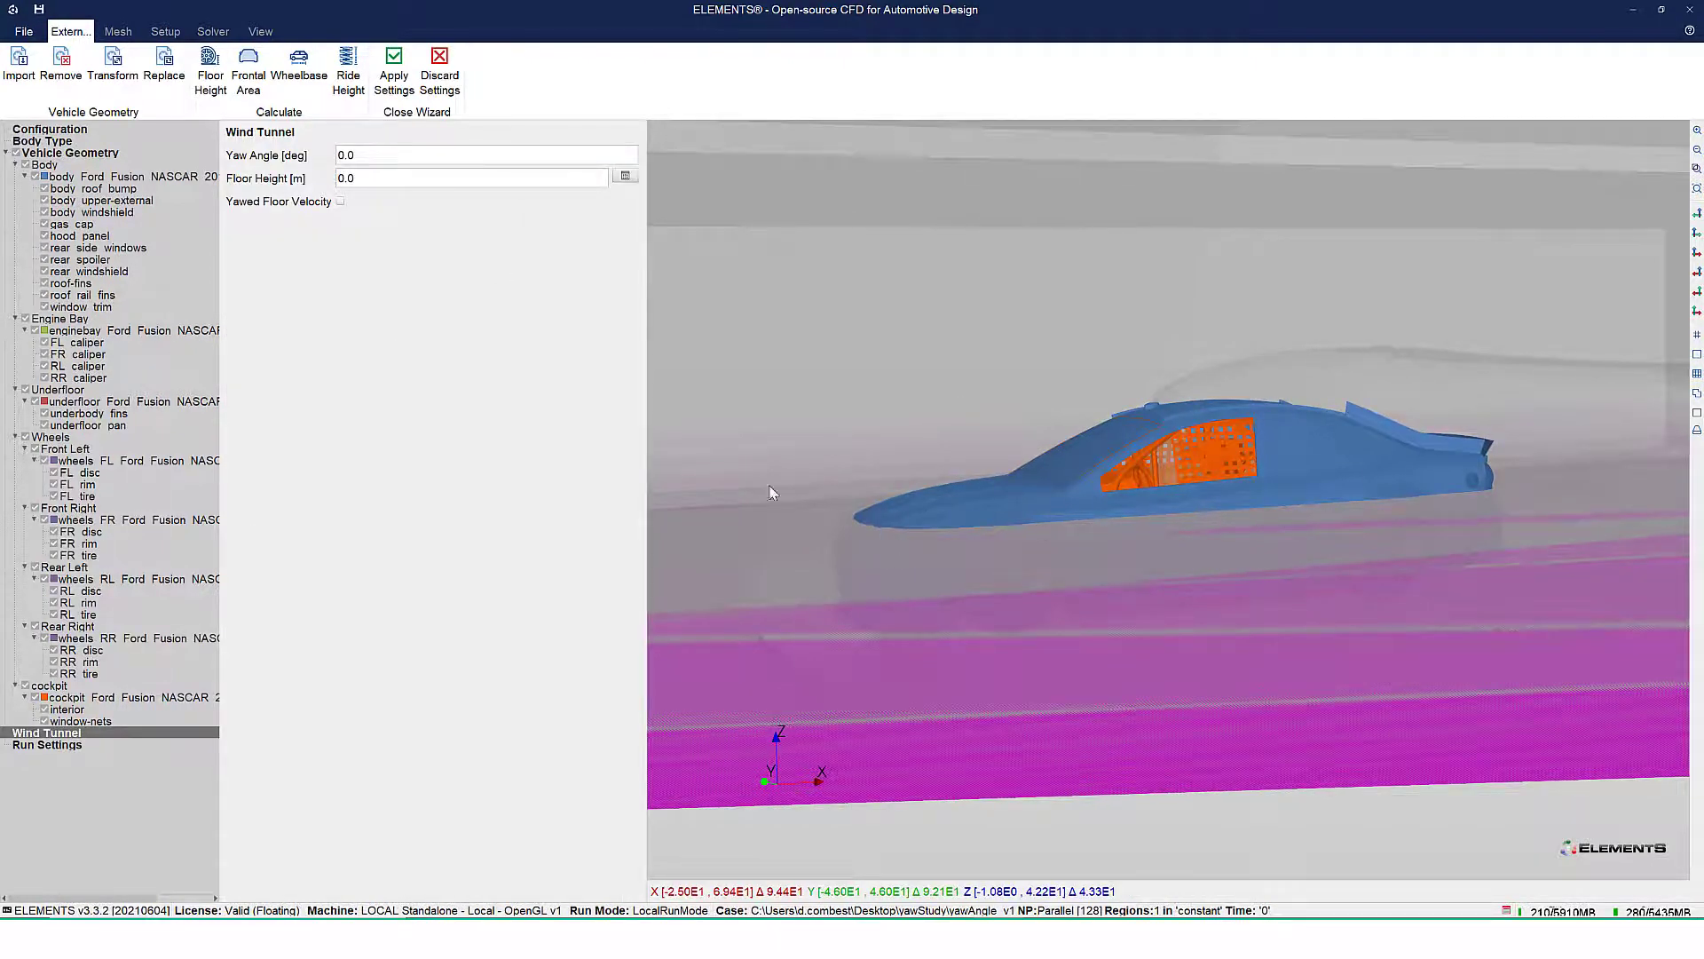
pyautogui.click(625, 178)
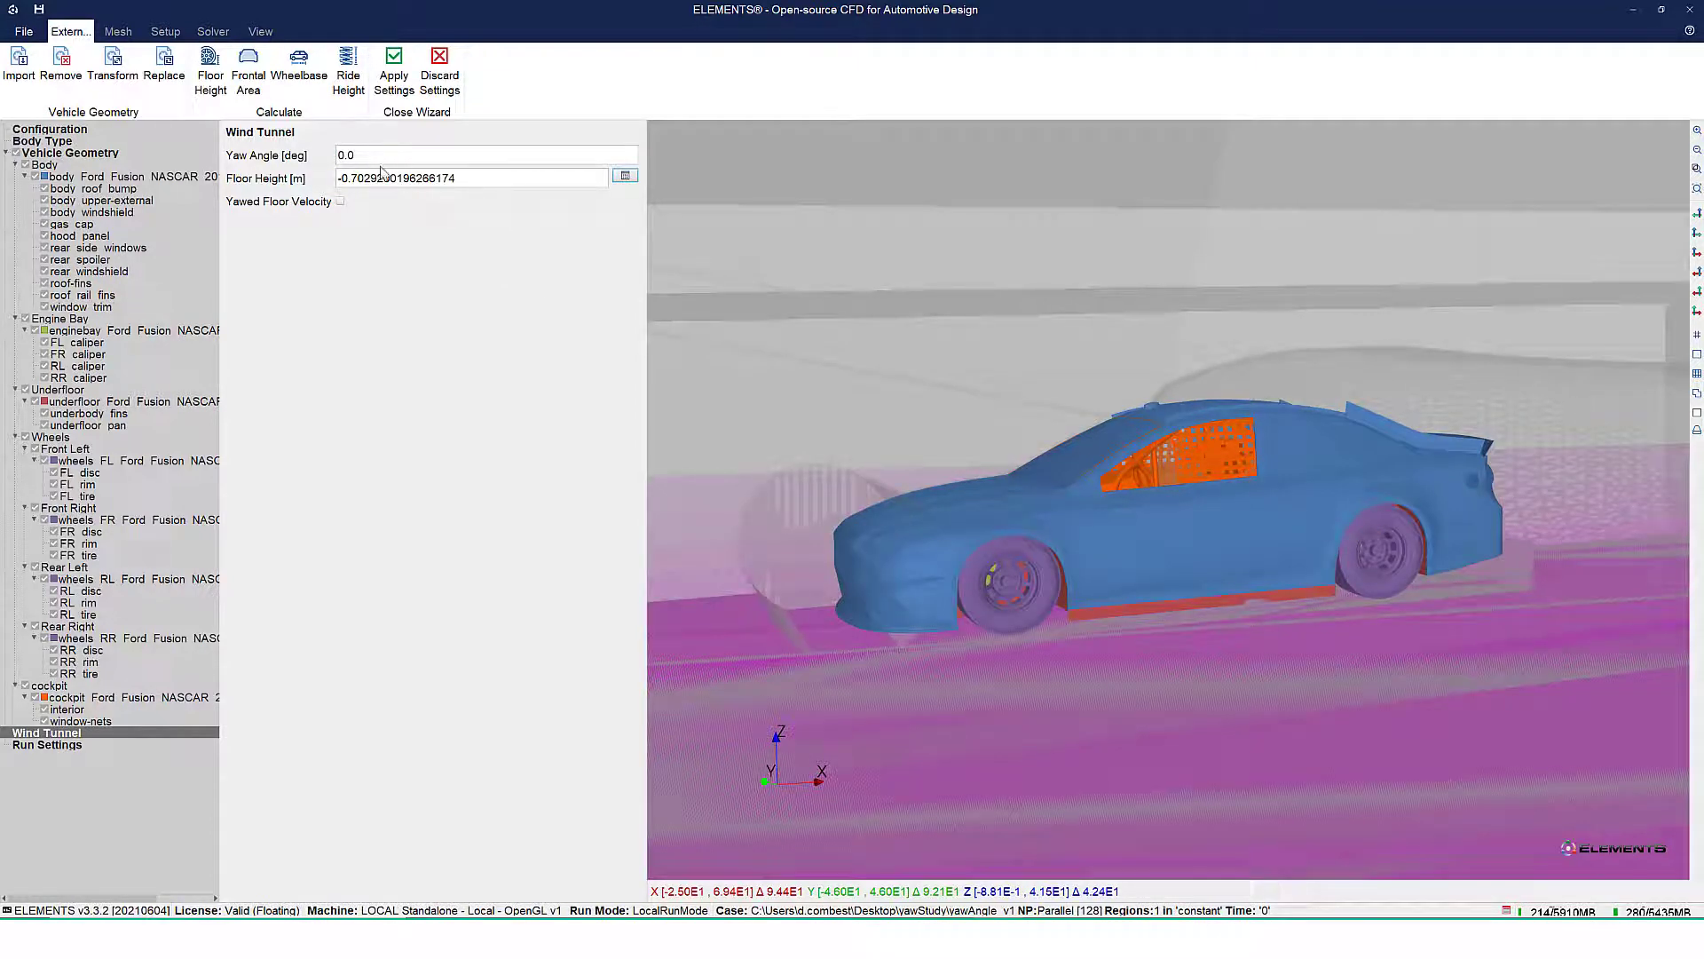
pyautogui.click(473, 154)
pyautogui.write('14159')
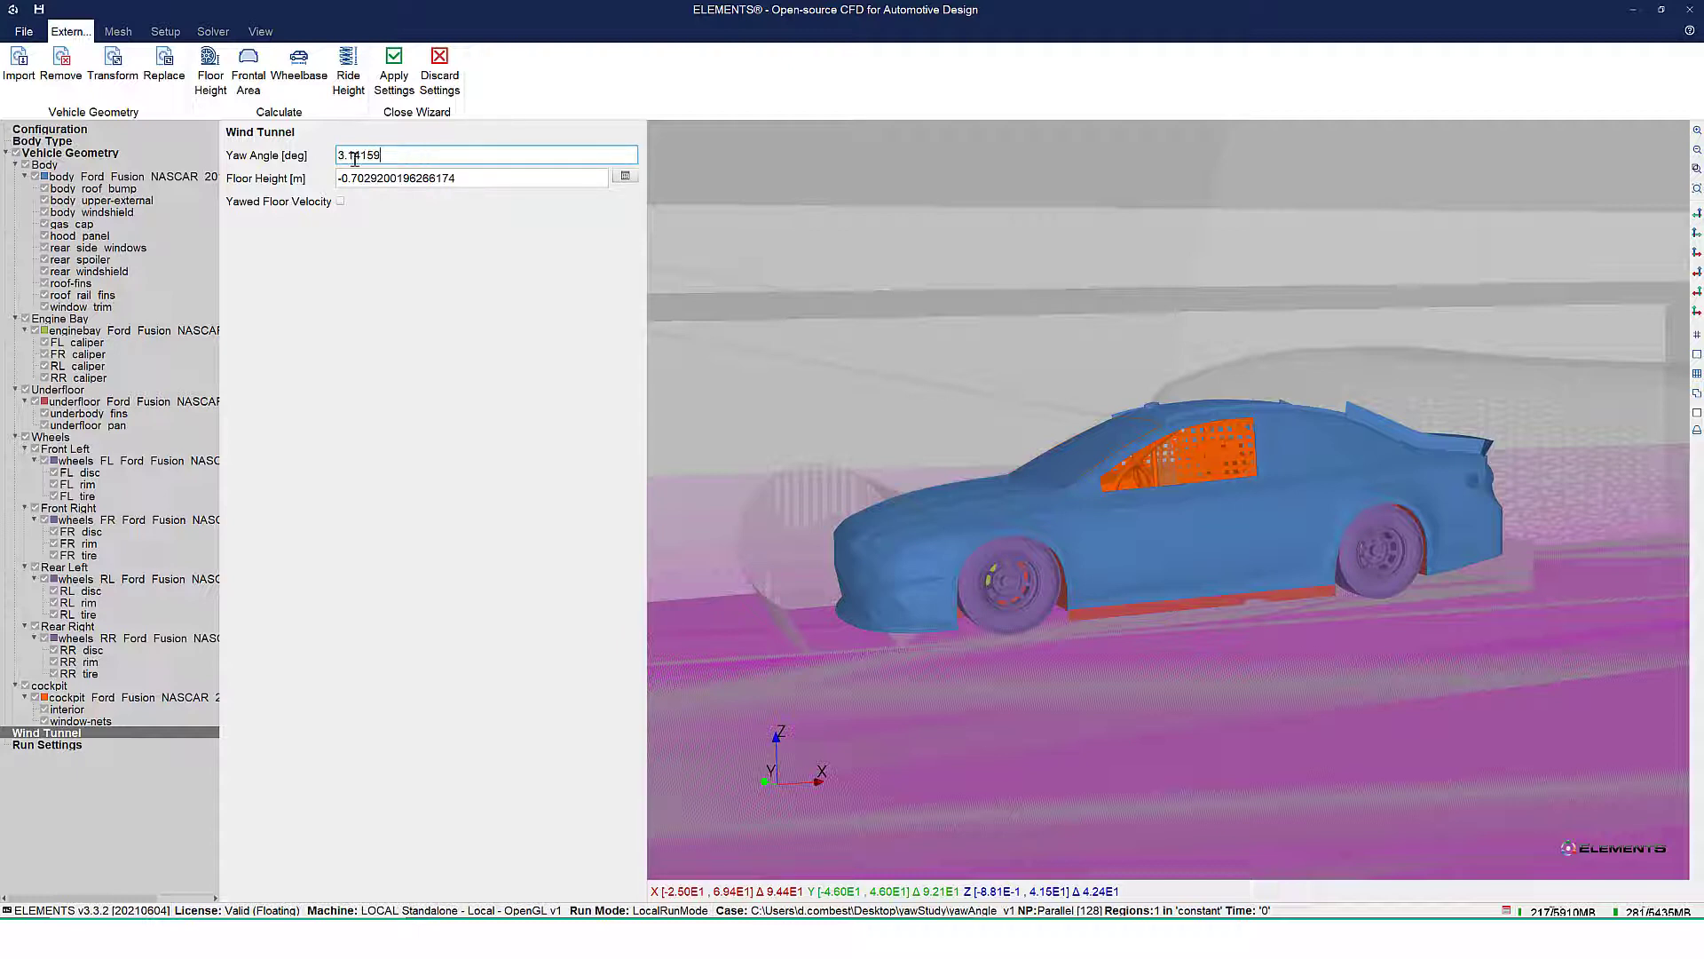
pyautogui.moveTo(456, 175); pyautogui.dragTo(336, 179)
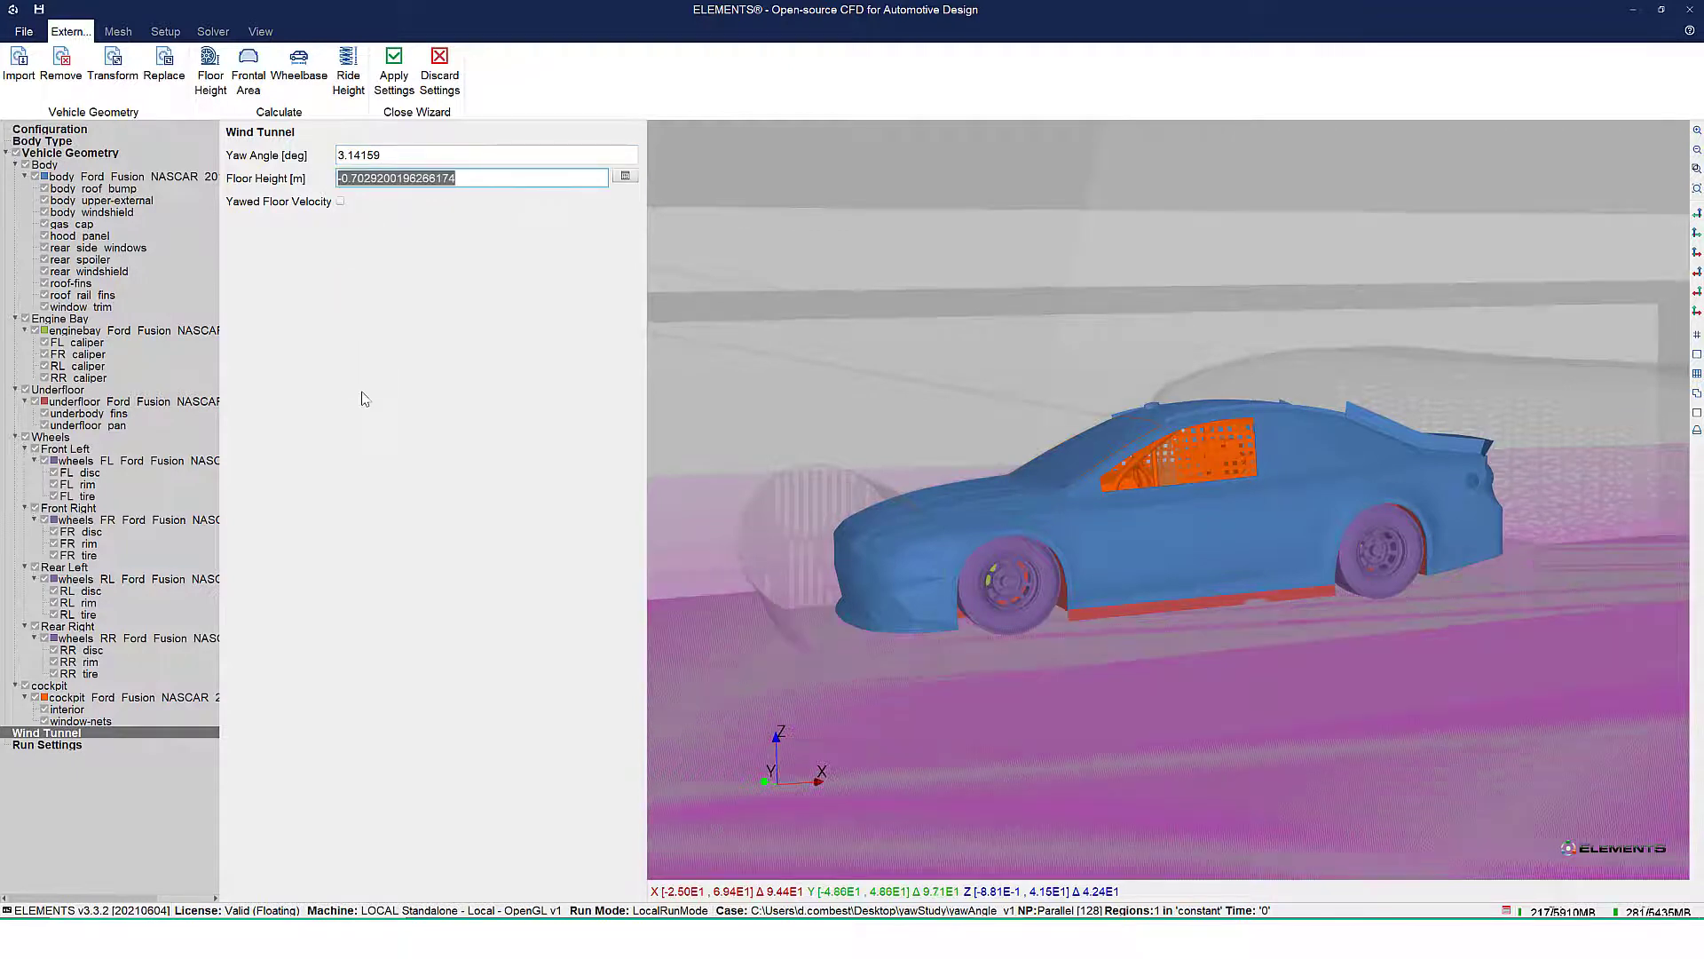
# Calculate the vehicle's wheelbase and frontal area for the run settings
pyautogui.click(64, 748)
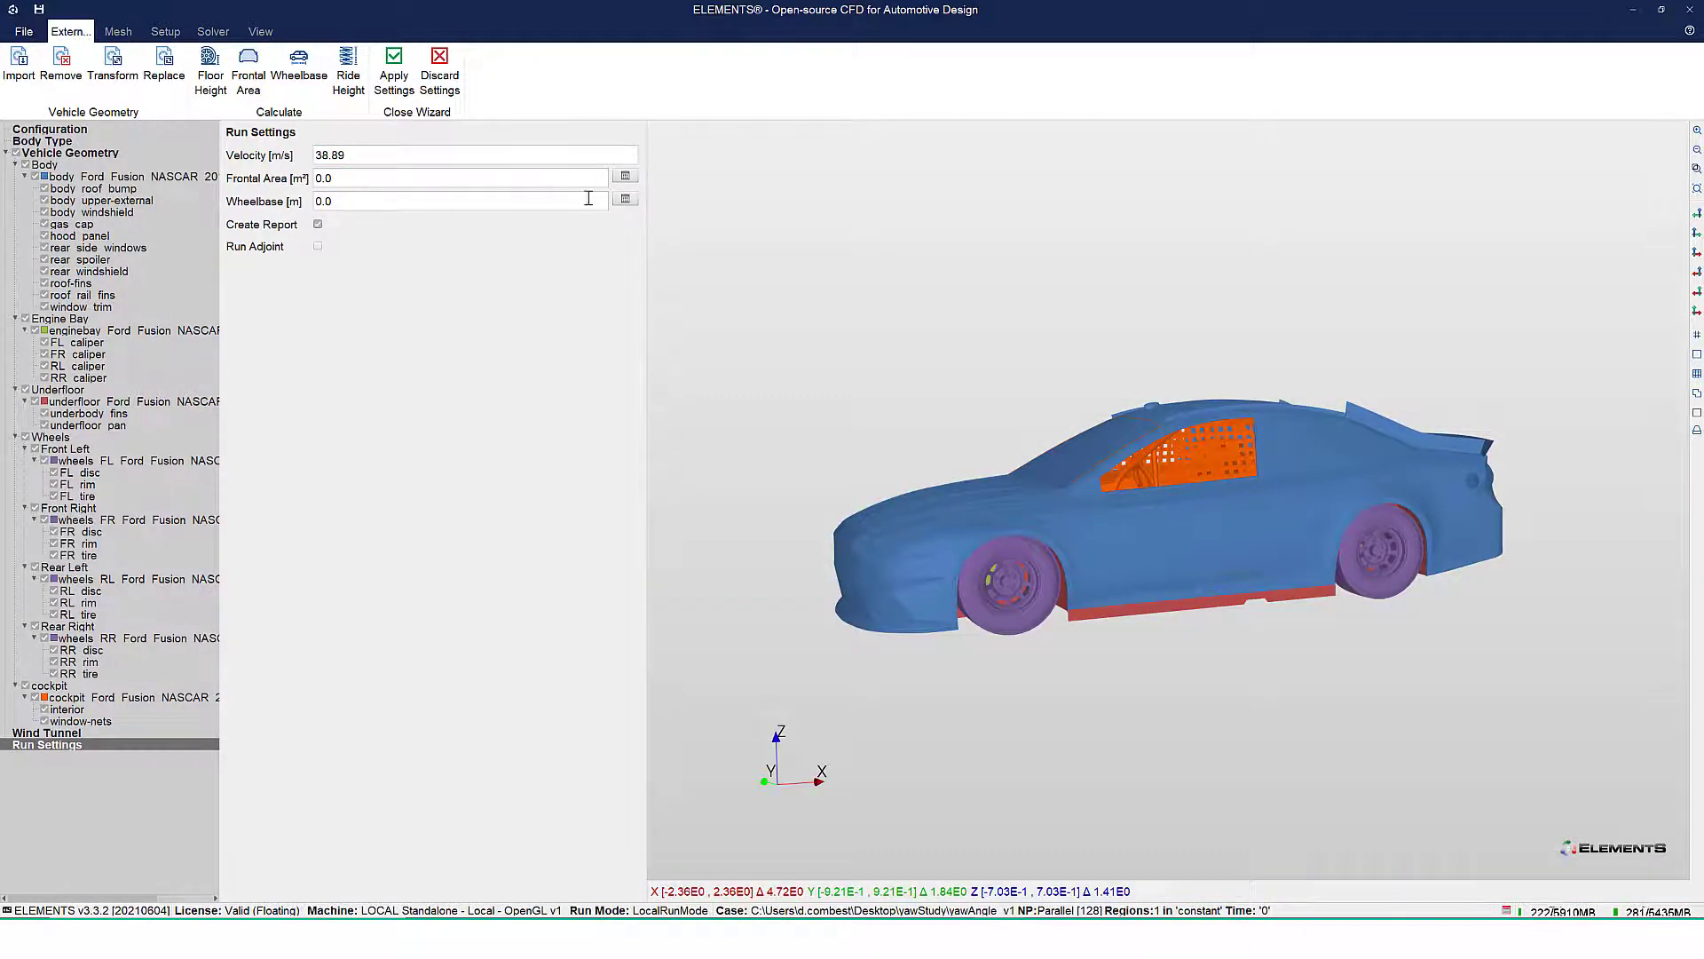
pyautogui.click(626, 200)
pyautogui.click(626, 177)
# Switch to Notepad++ and reload the modified yawStudy.py journal to check its contents
pyautogui.click(395, 66)
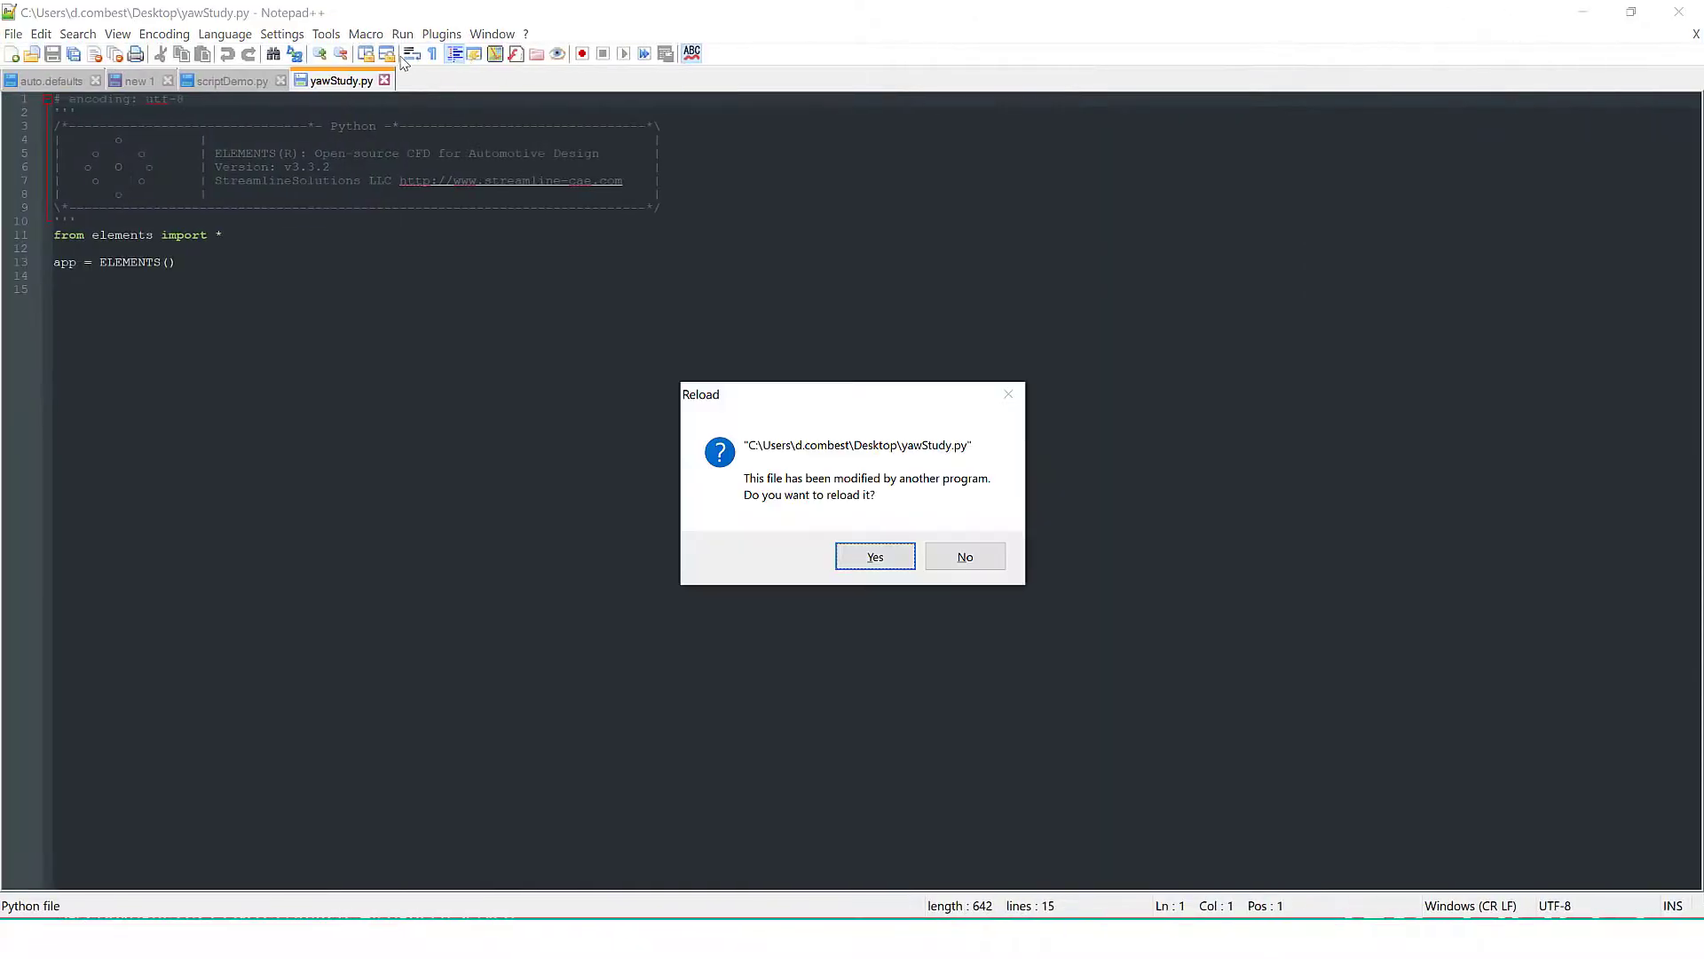
pyautogui.click(875, 557)
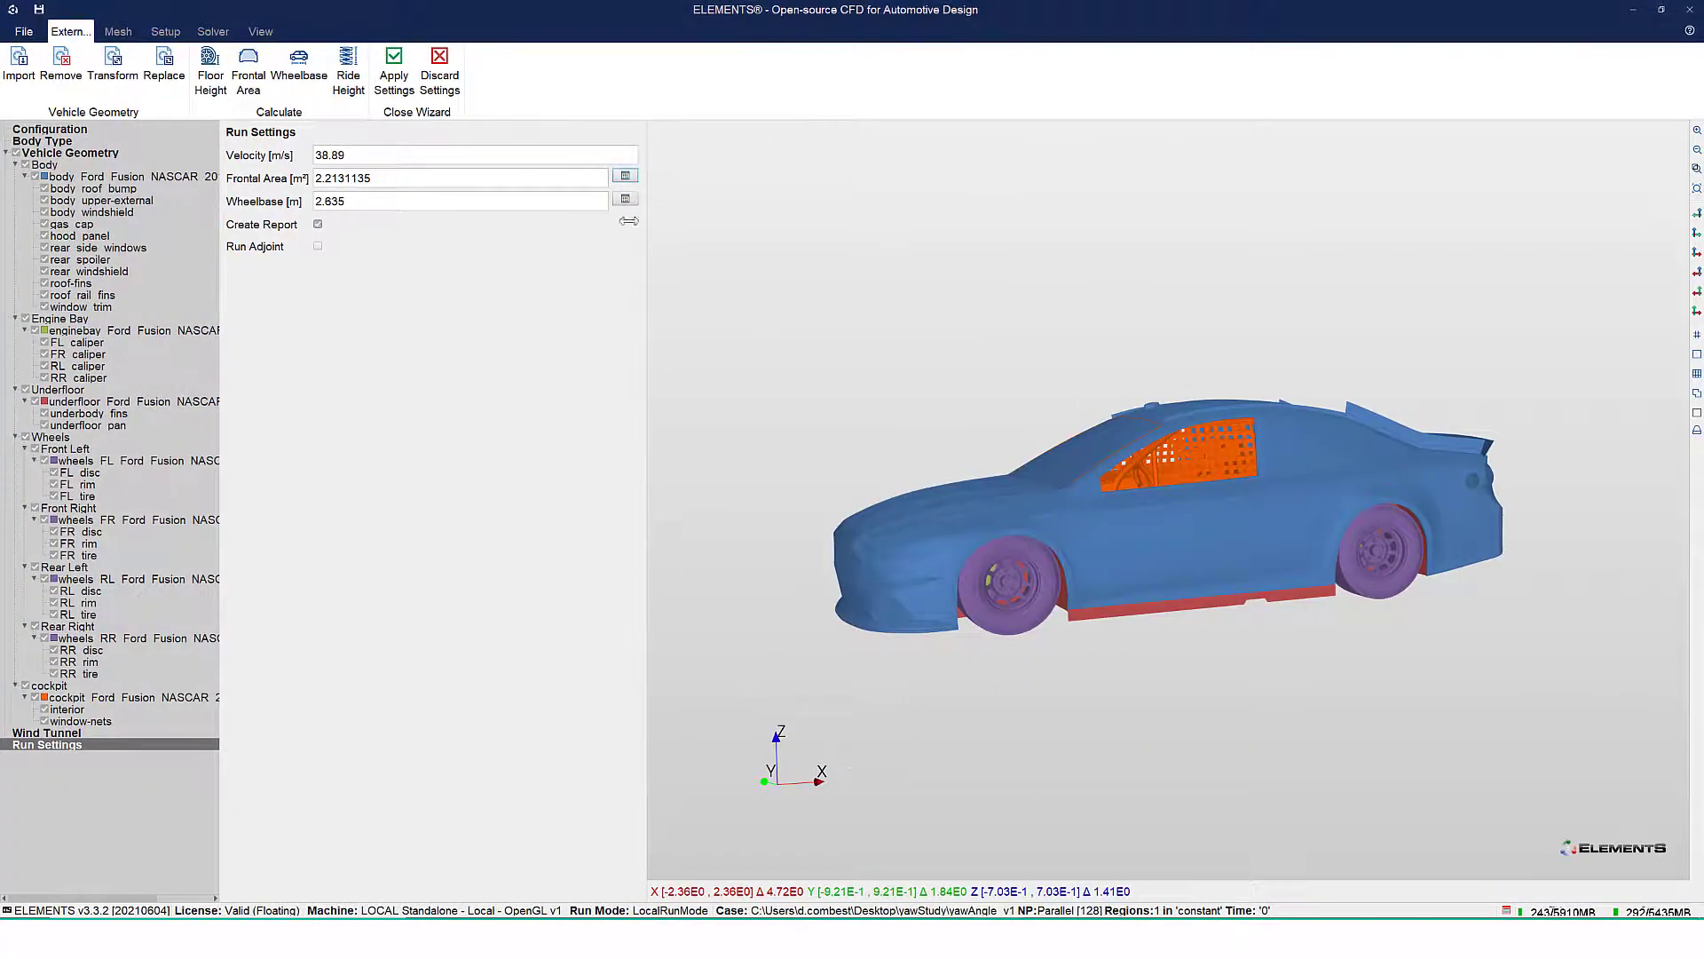
# Apply the external aero wizard settings in ELEMENTS and save the case, overwriting the existing one
pyautogui.click(394, 60)
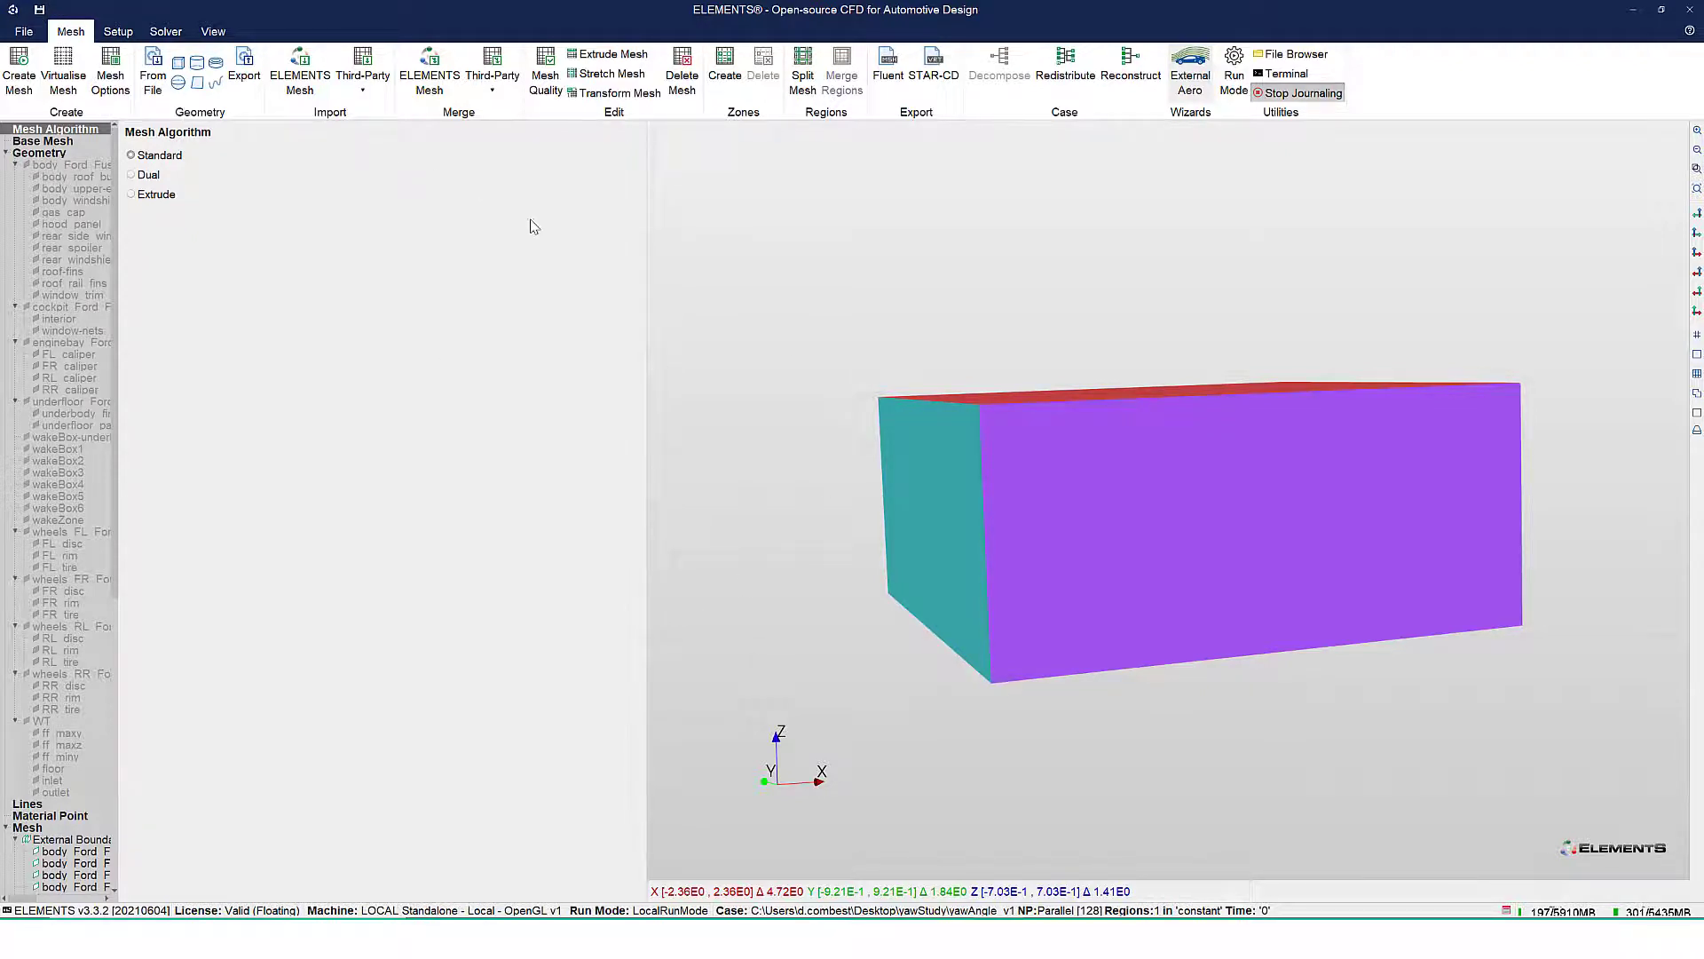
pyautogui.hotkey('ctrl', 's')
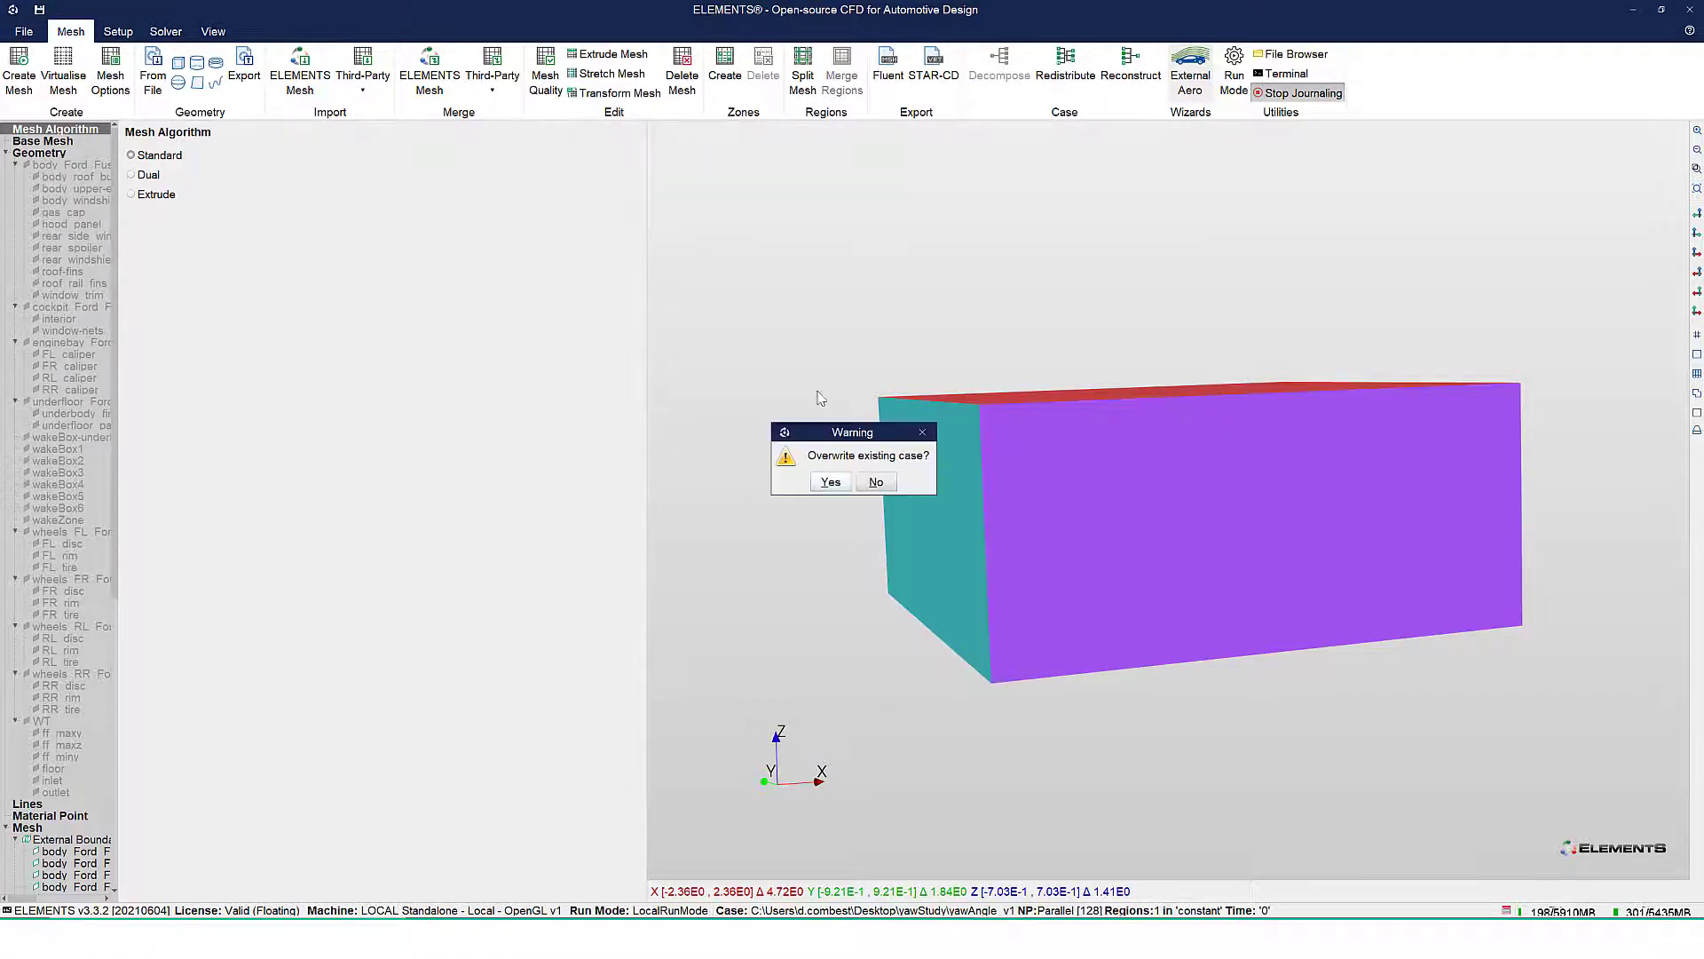
pyautogui.click(828, 481)
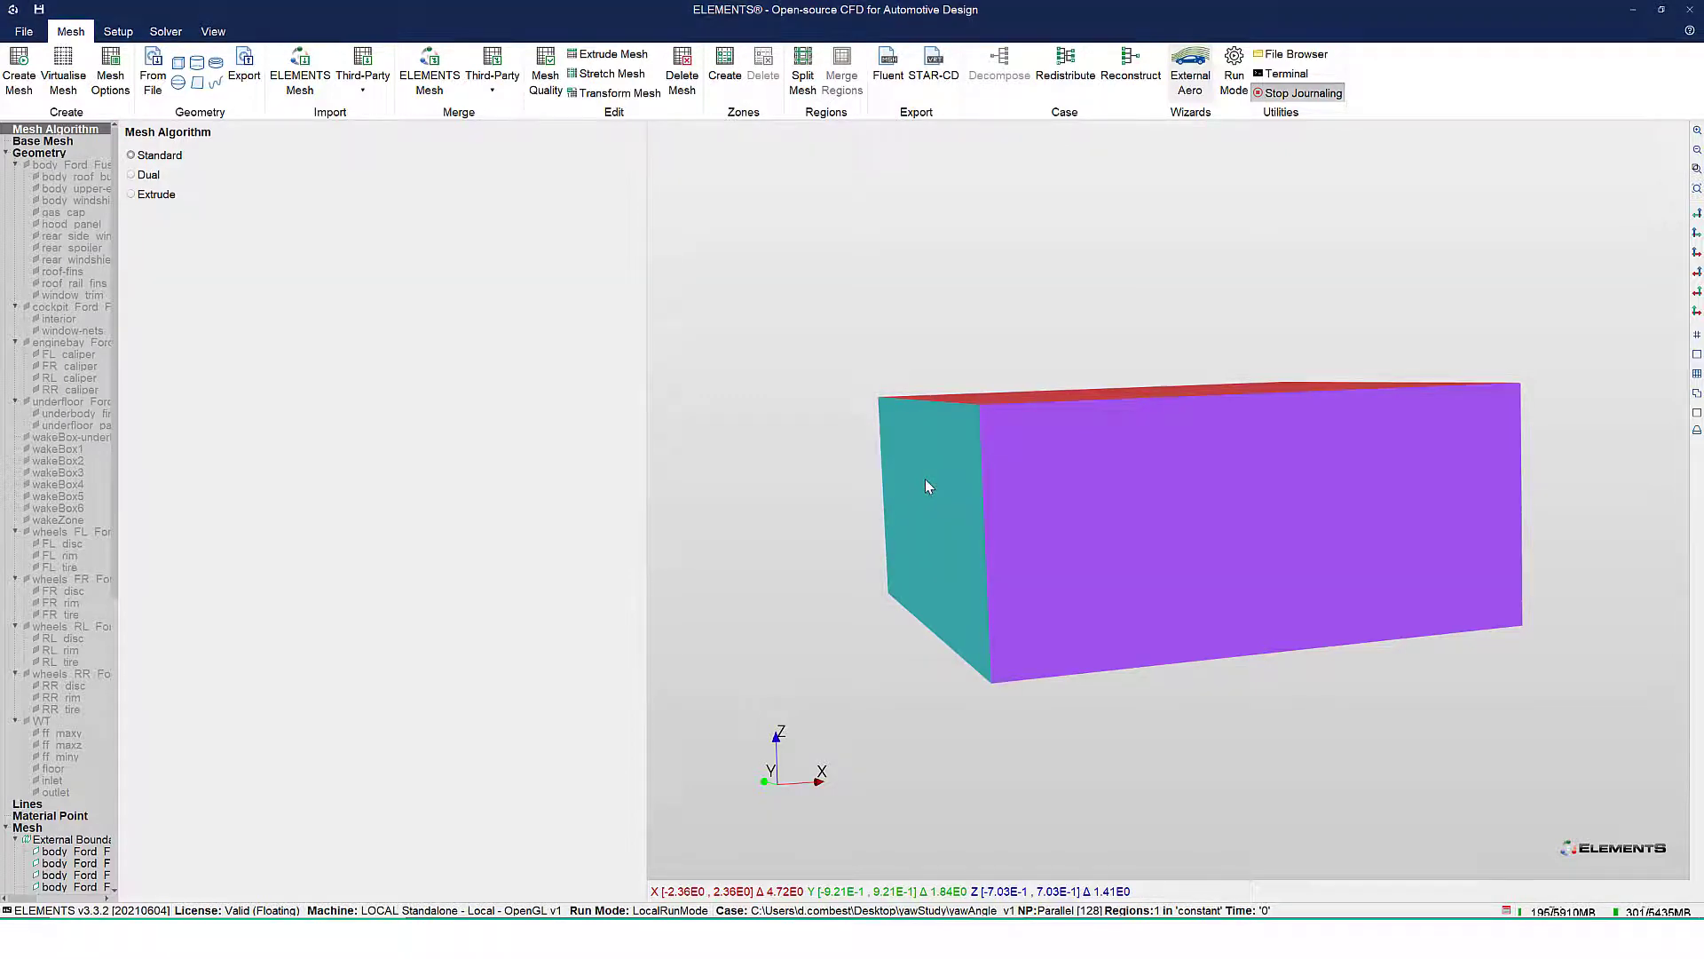
# Switch to Notepad++ and reload yawStudy.py with the commands recorded from the external aero setup
pyautogui.hotkey('alt', 'Tab')
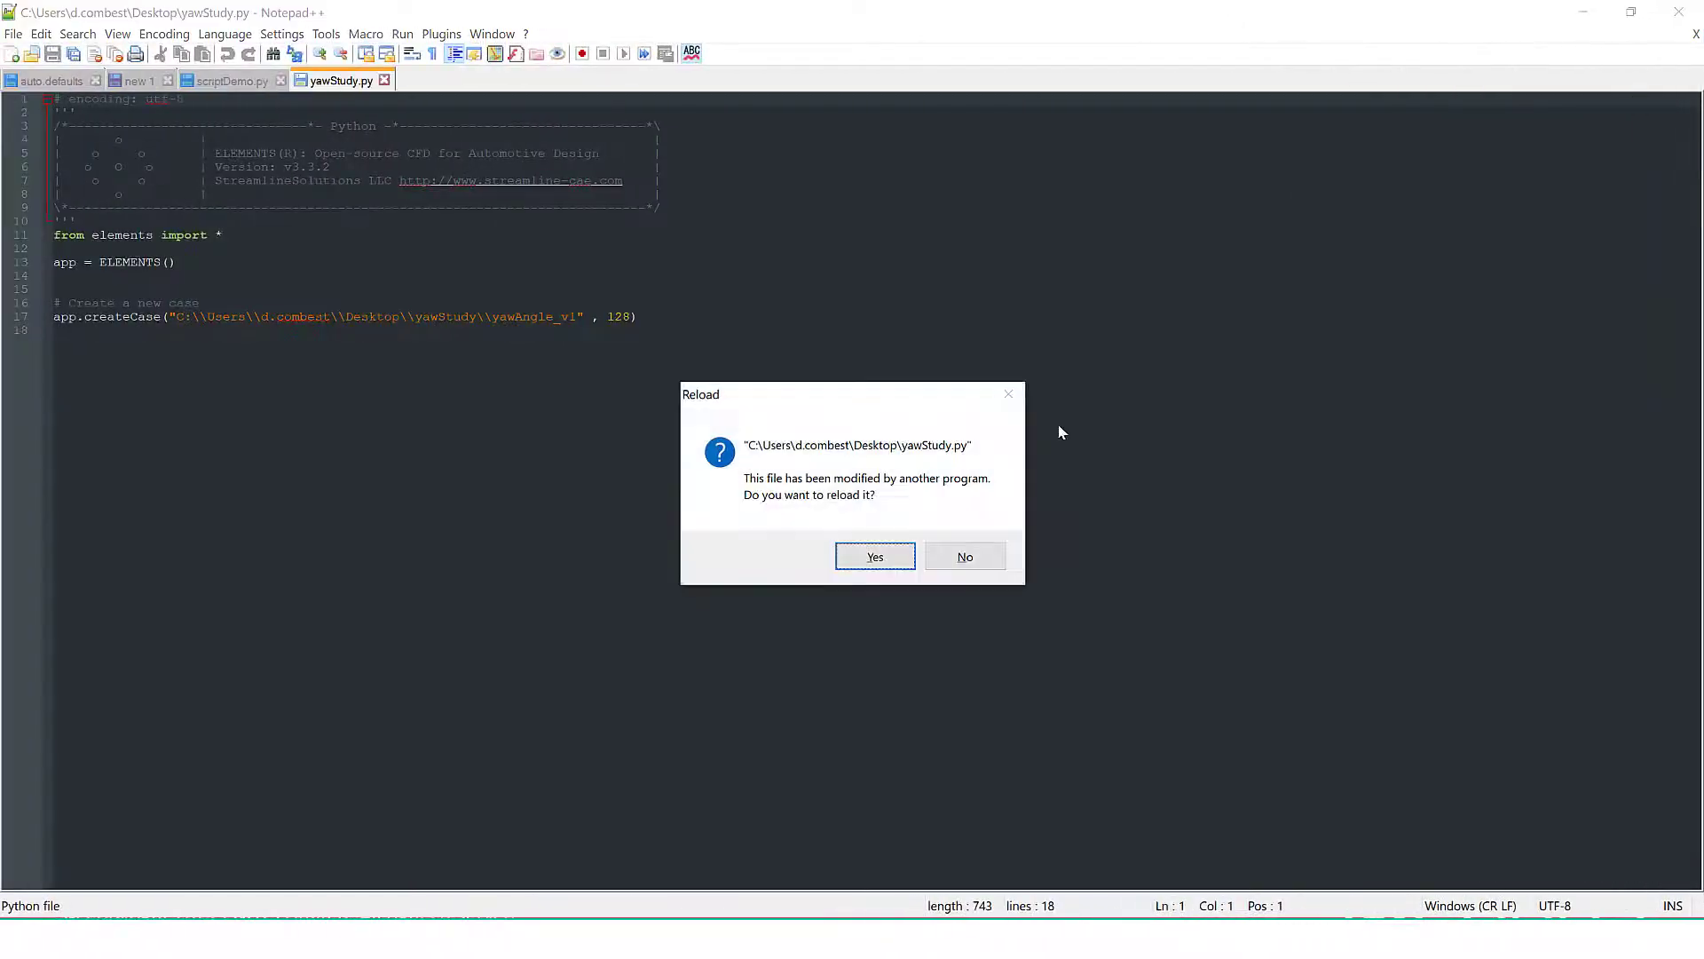
pyautogui.click(882, 560)
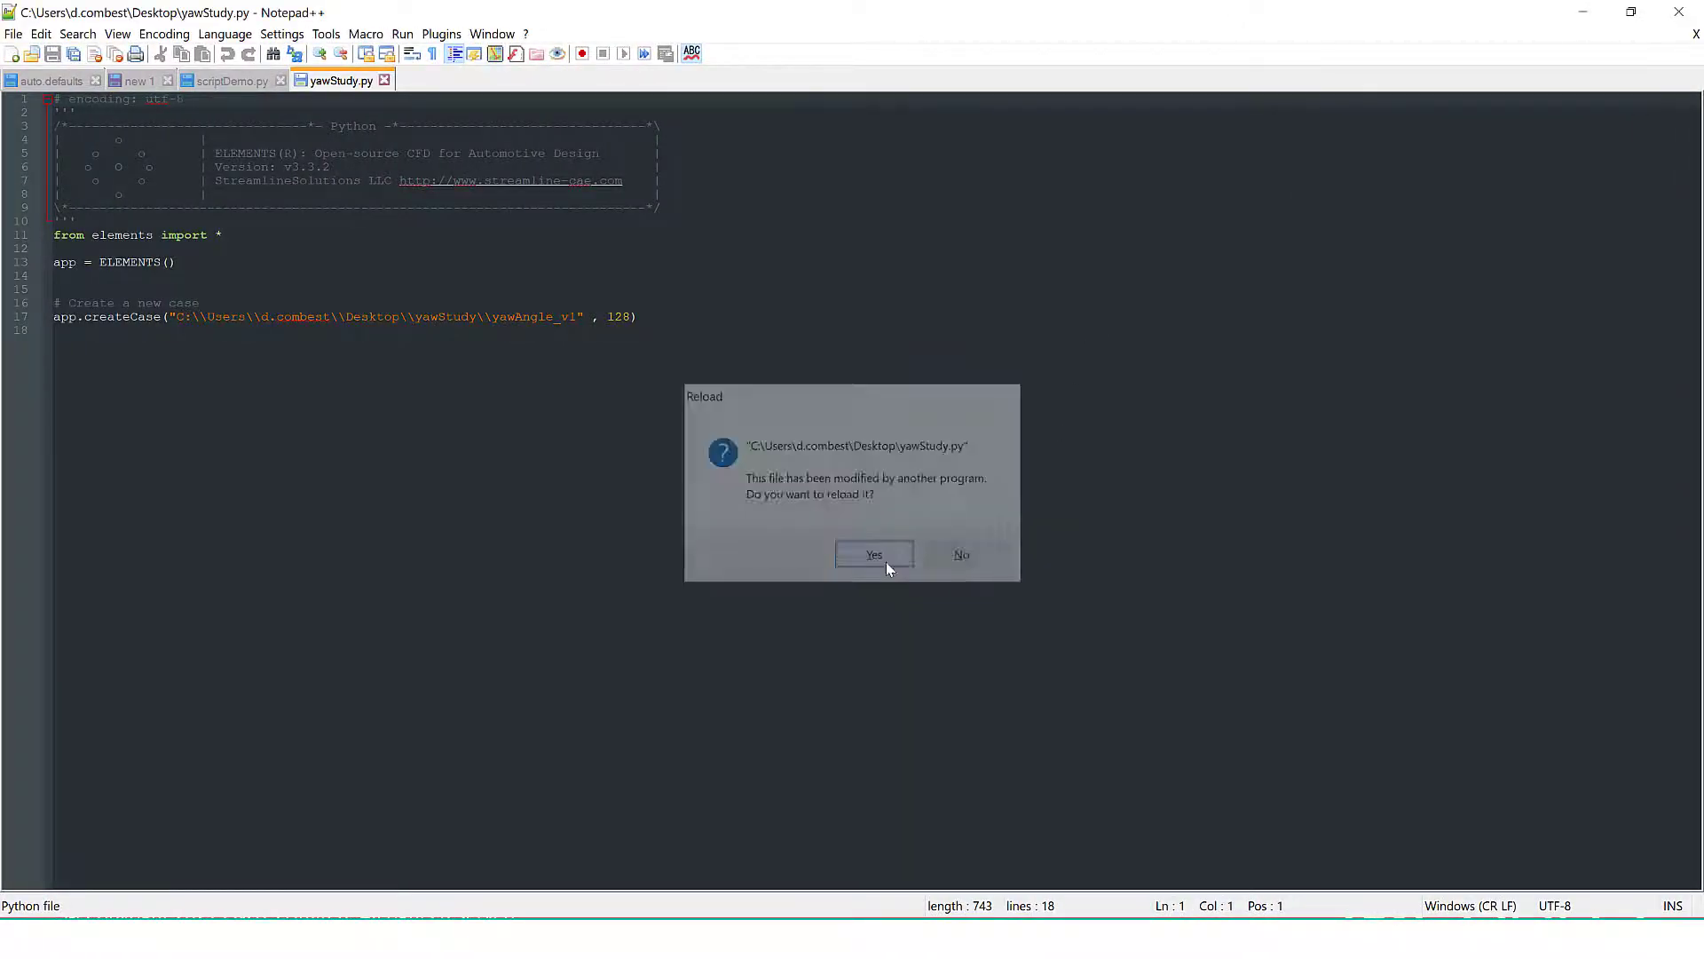
pyautogui.scroll(-3, 716, 402)
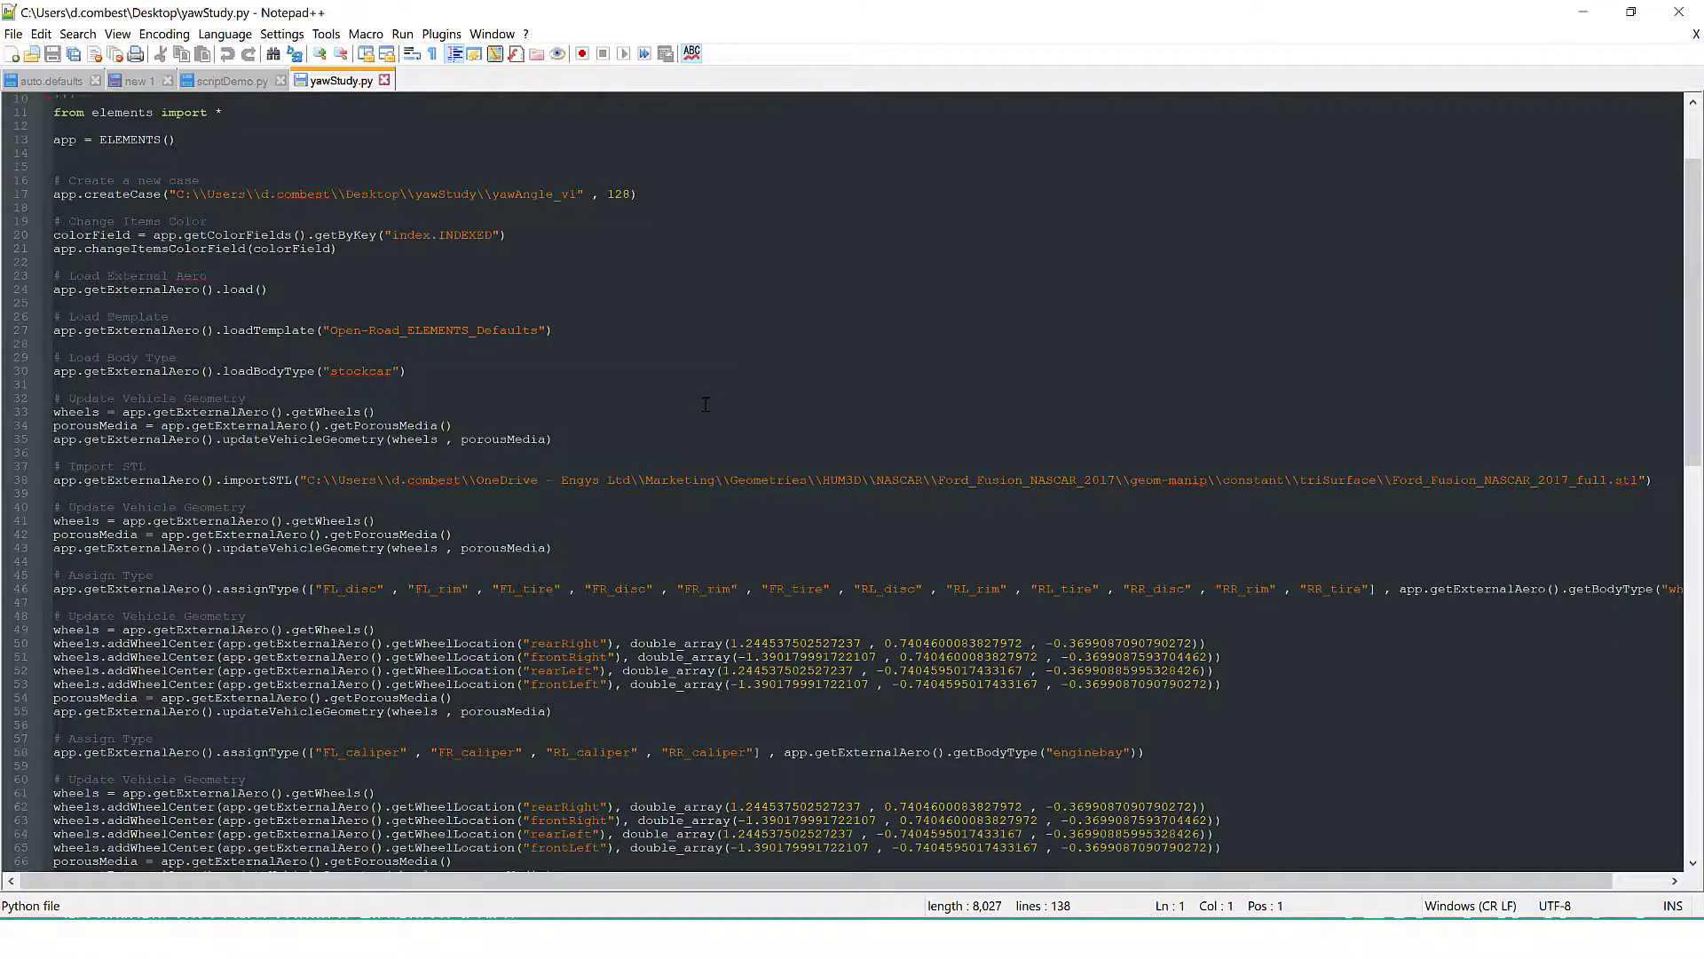
pyautogui.scroll(-2, 705, 404)
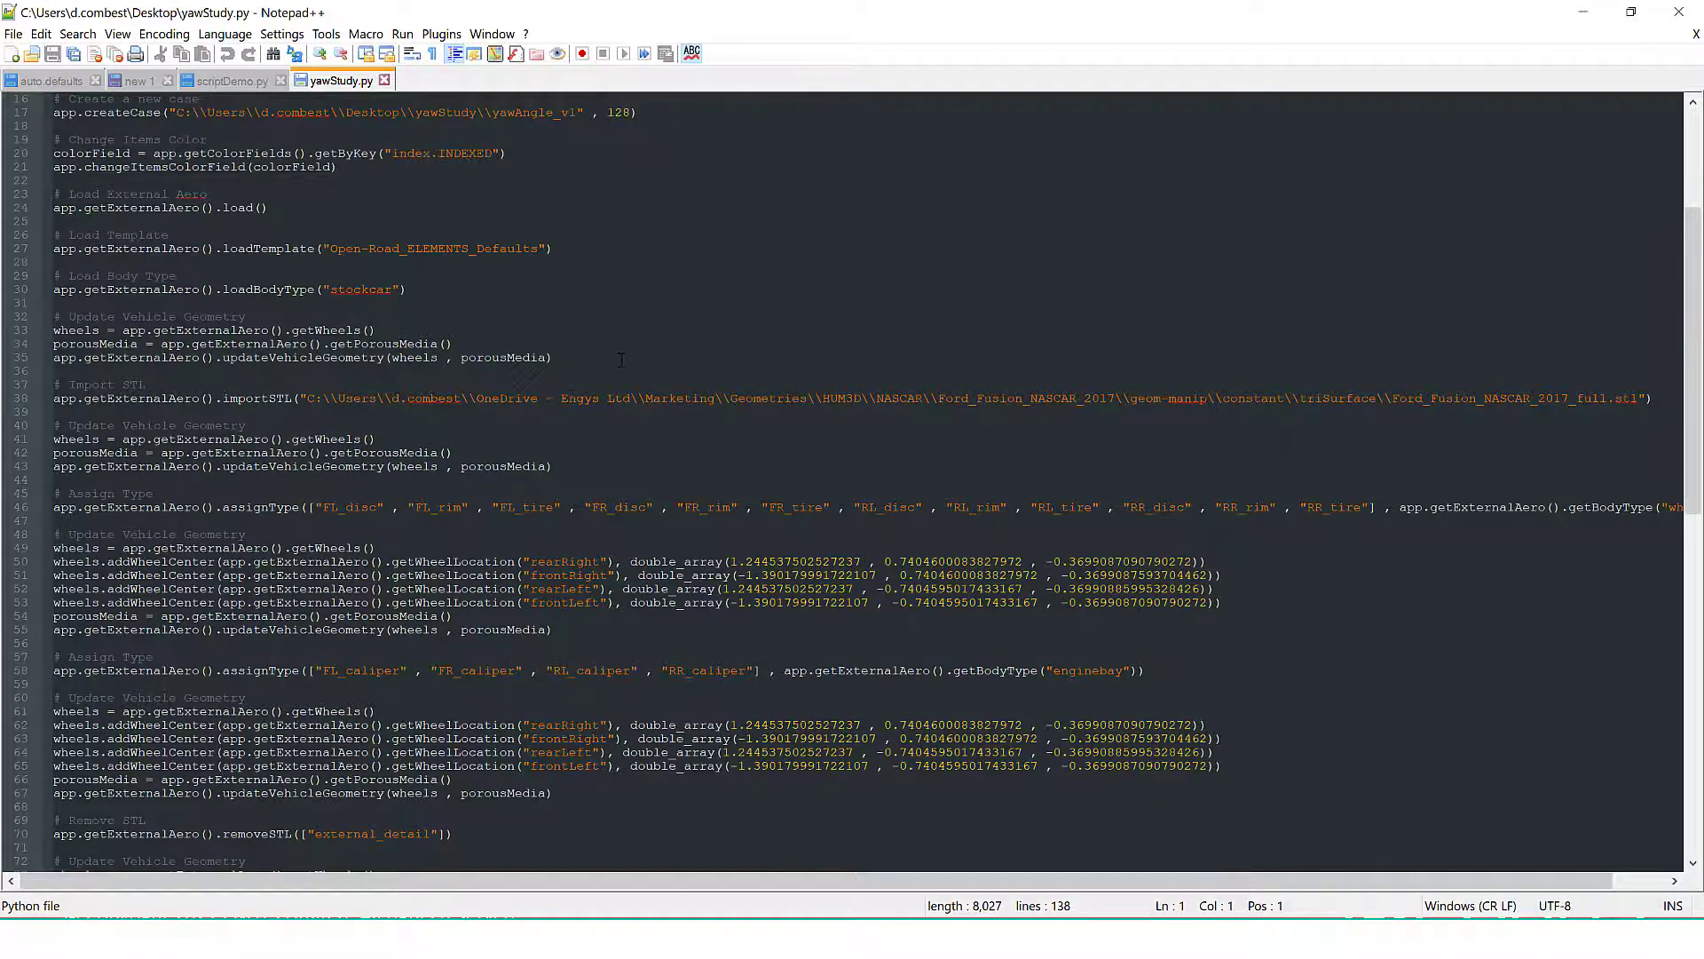
pyautogui.scroll(-3, 621, 359)
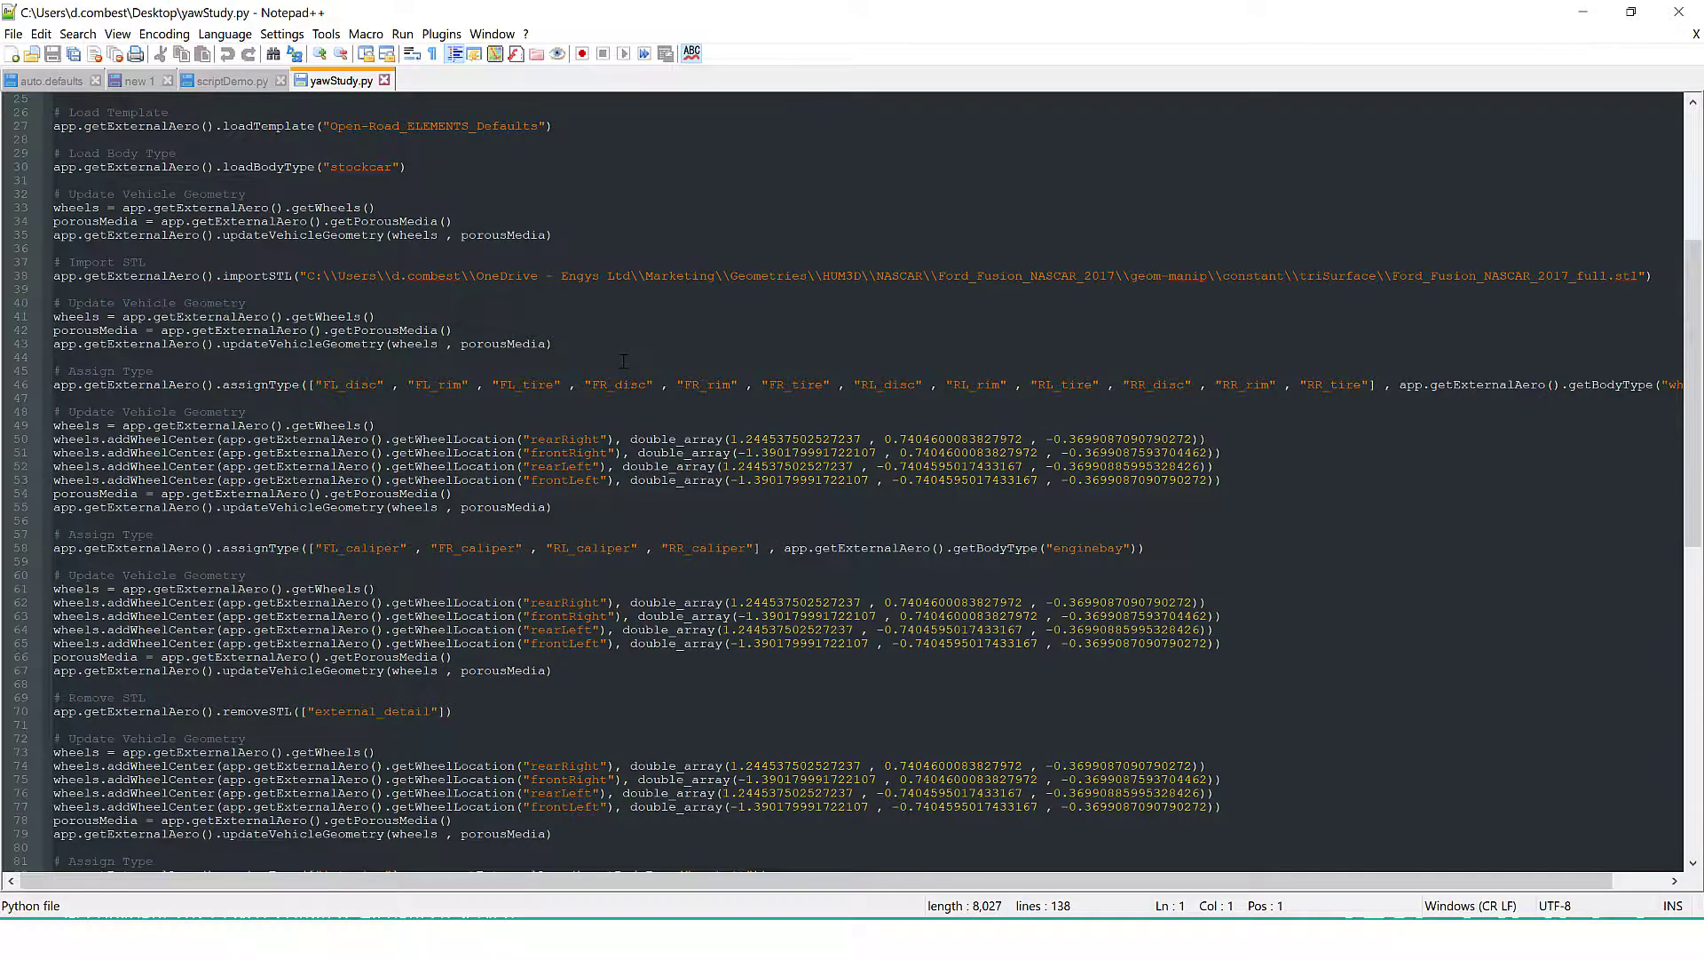
pyautogui.scroll(5, 624, 360)
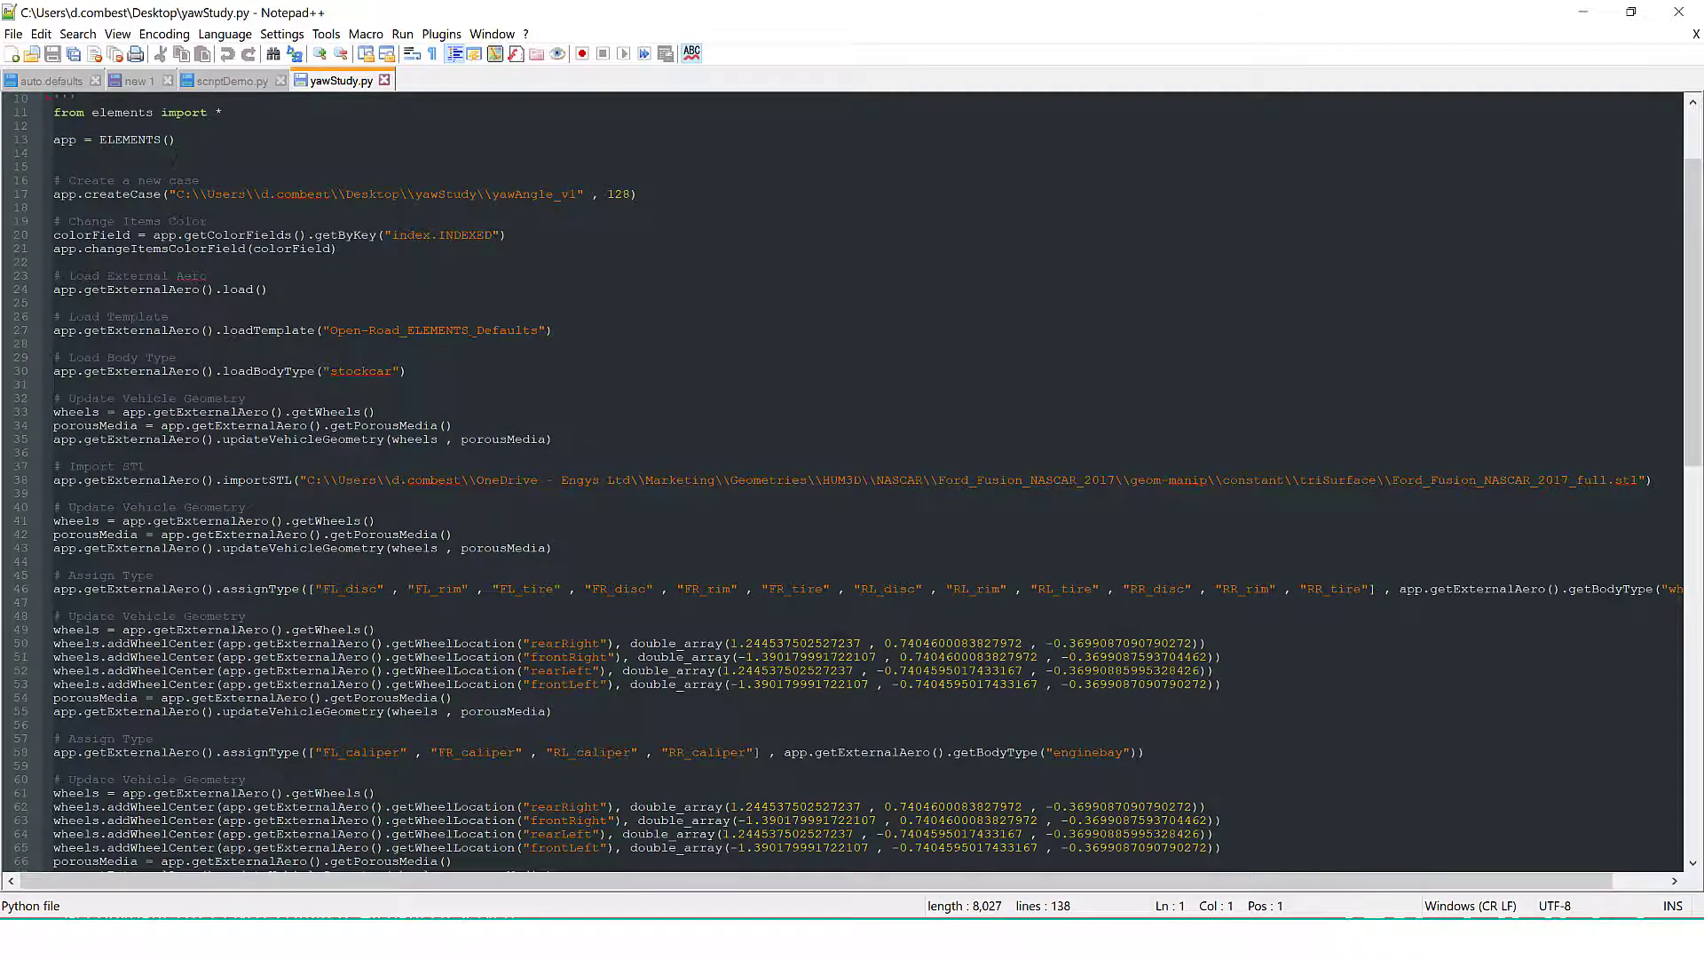
pyautogui.scroll(2, 476, 288)
# Review the journal's case creation, template loading, stockcar body type and STL import commands
pyautogui.click(492, 275)
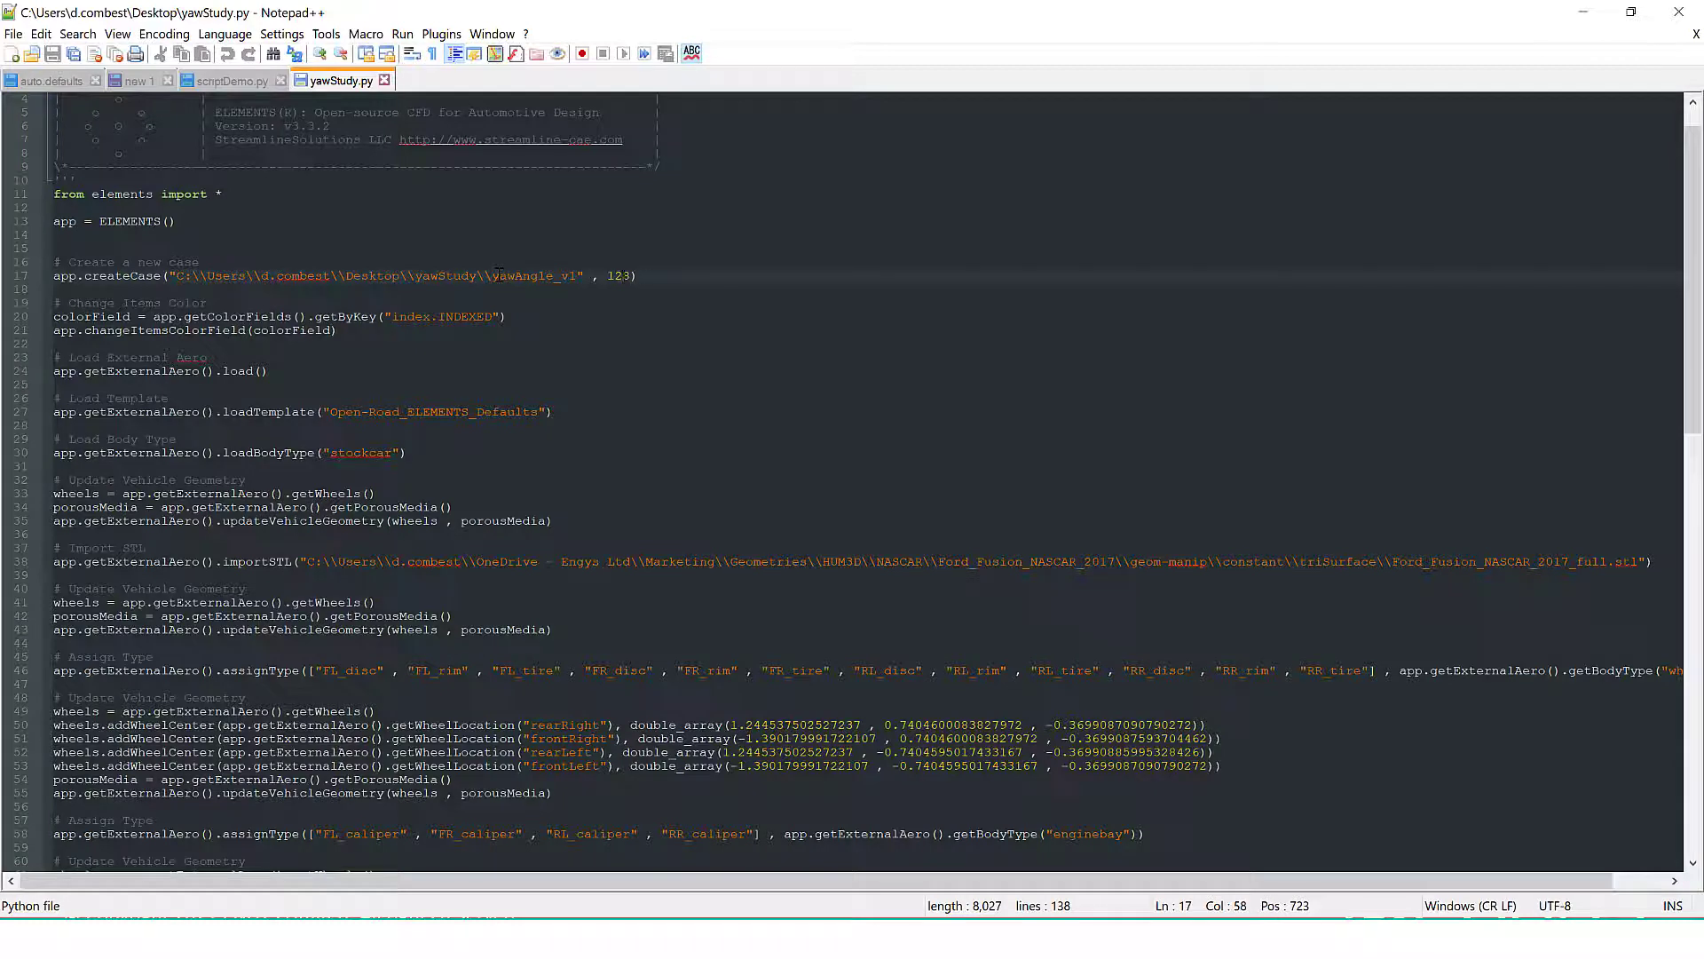
pyautogui.doubleClick(618, 275)
pyautogui.tripleClick(457, 411)
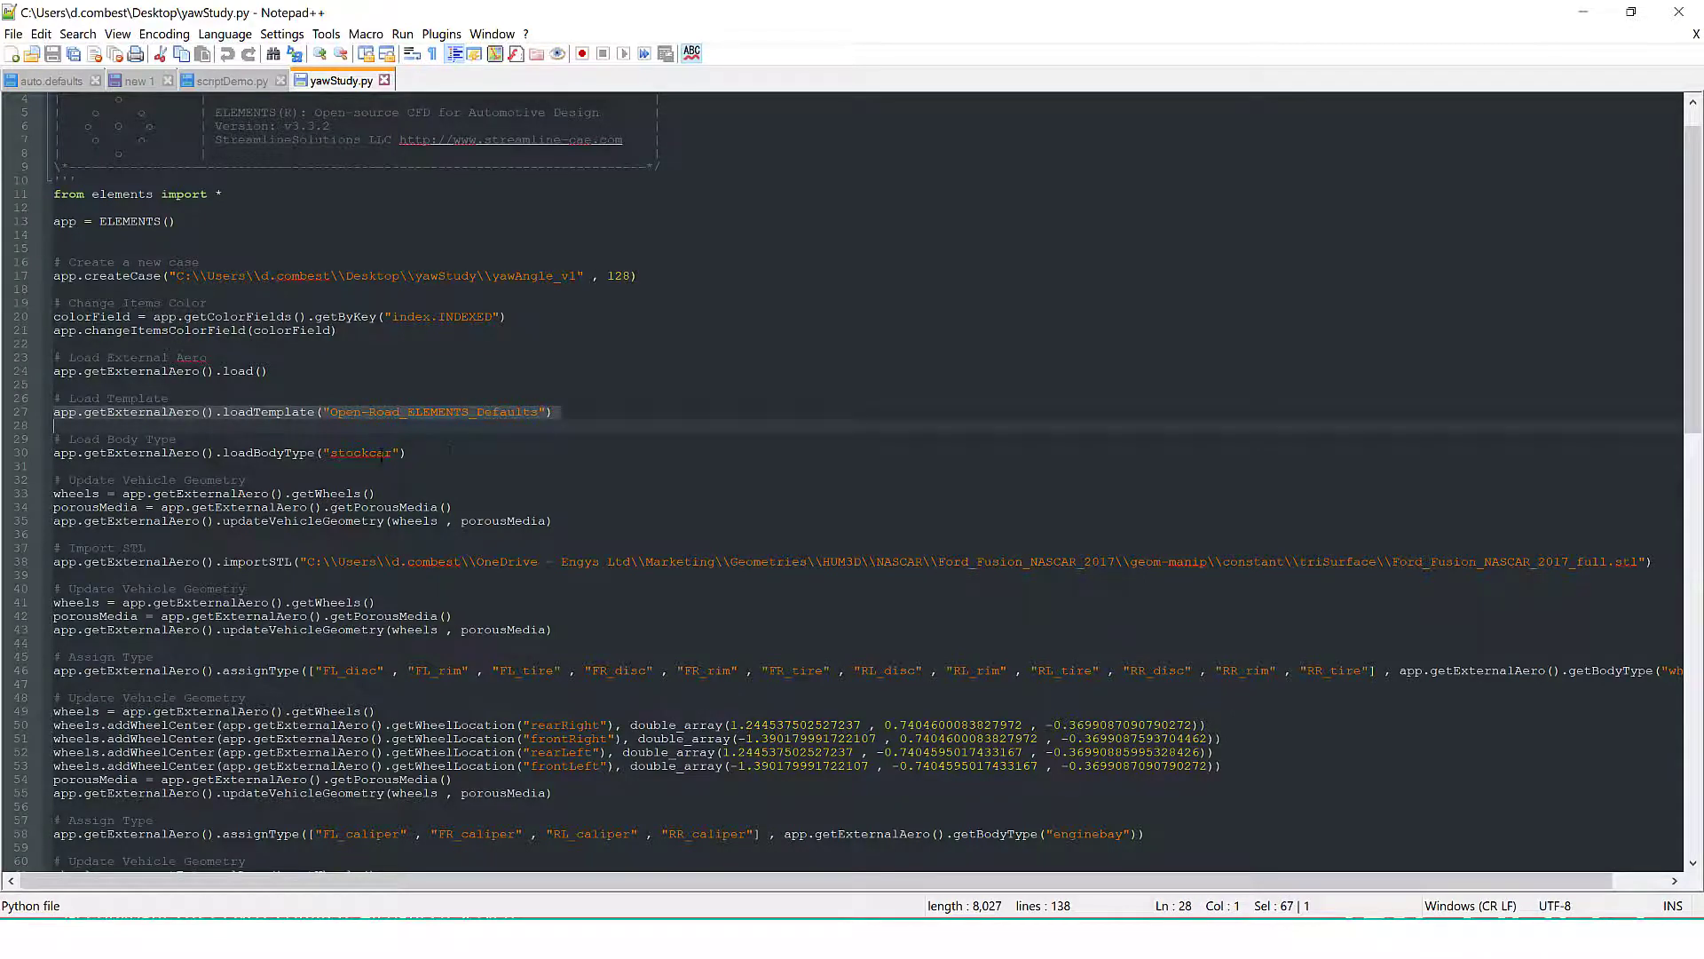
pyautogui.doubleClick(380, 454)
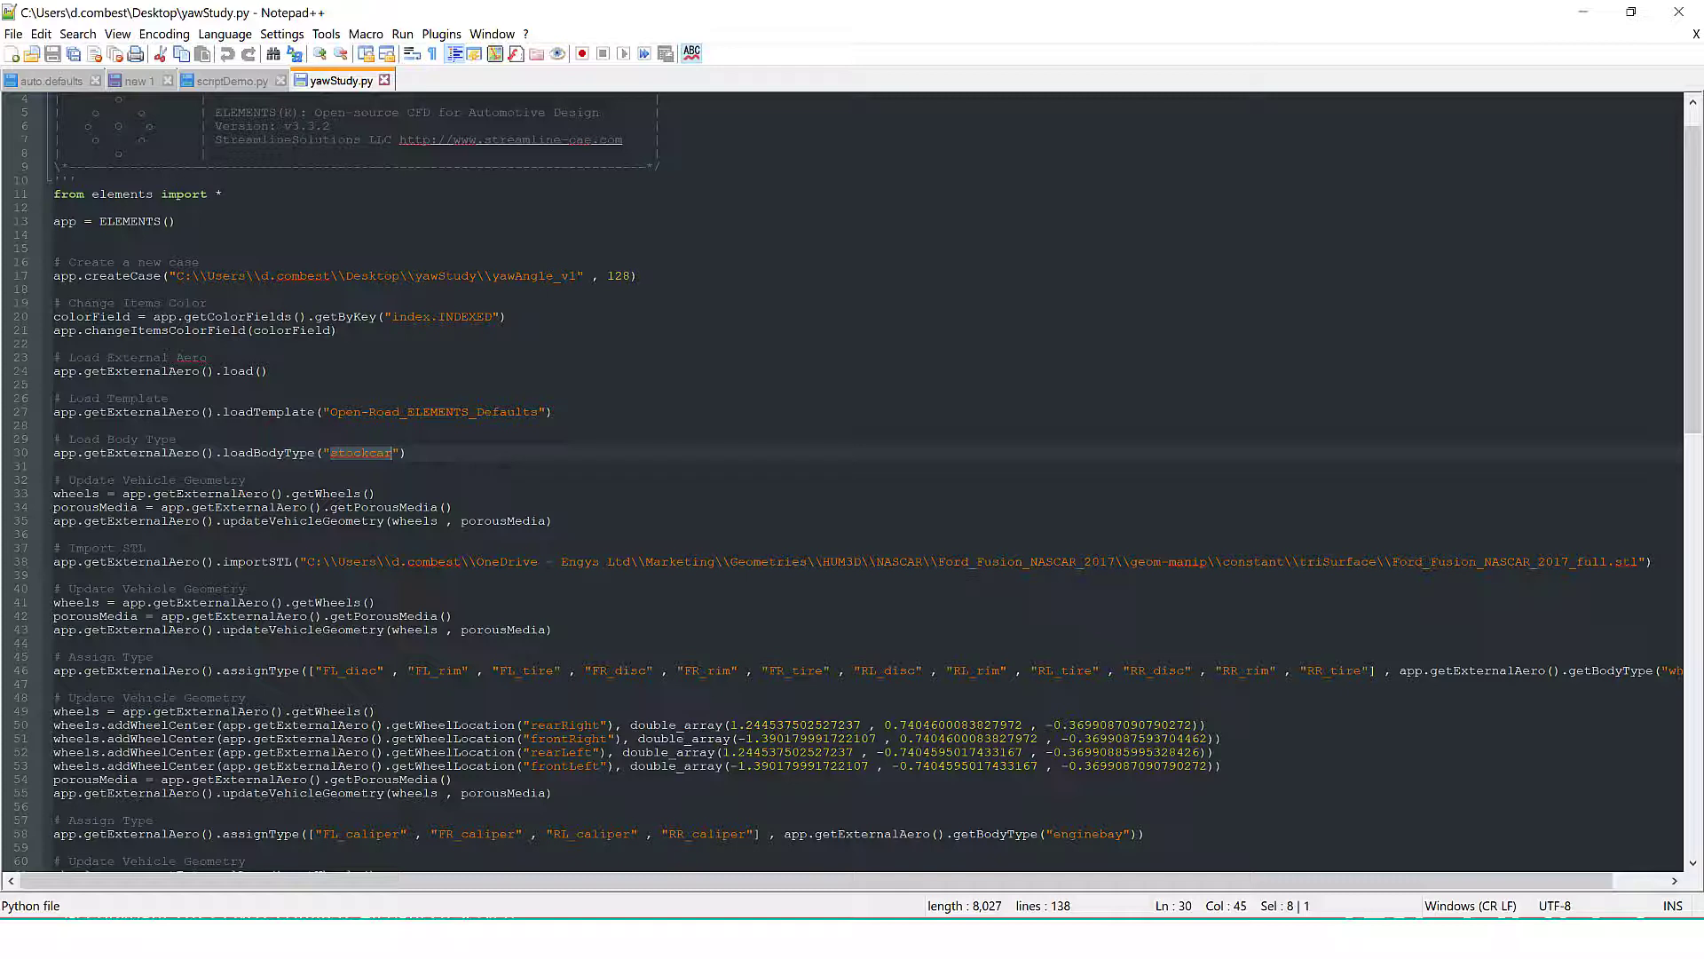
pyautogui.click(568, 562)
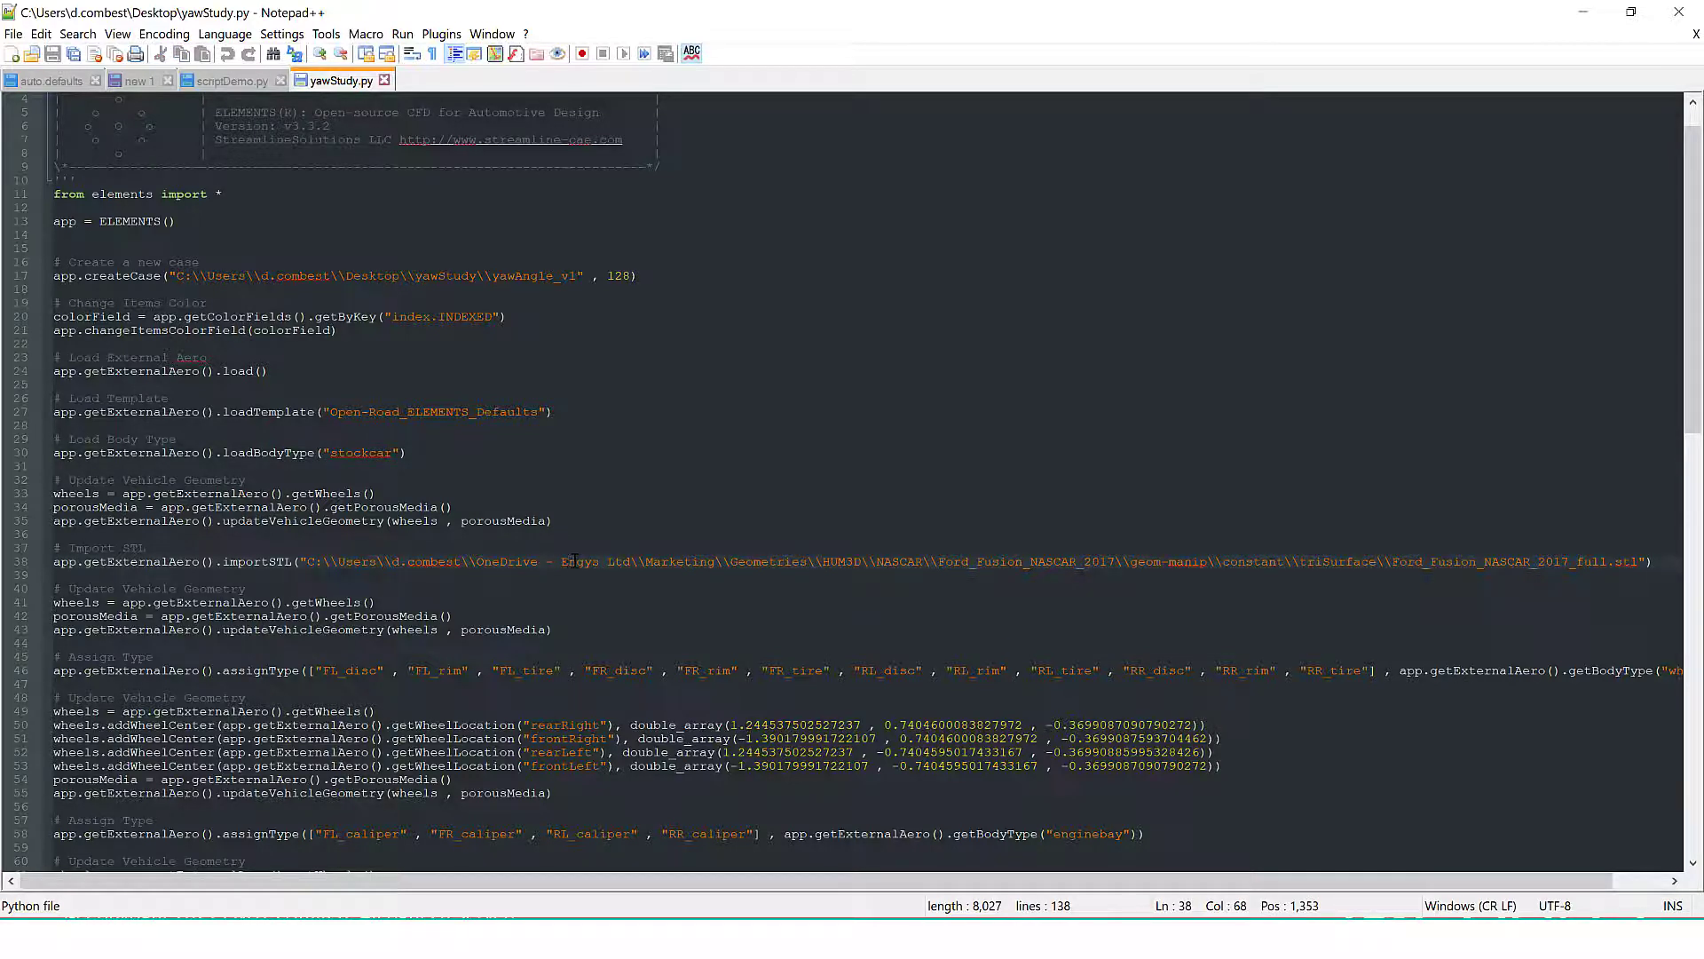
# Examine the recorded body type assignments, the external_detail removal and the repeated vehicle geometry updates
pyautogui.scroll(-2, 573, 592)
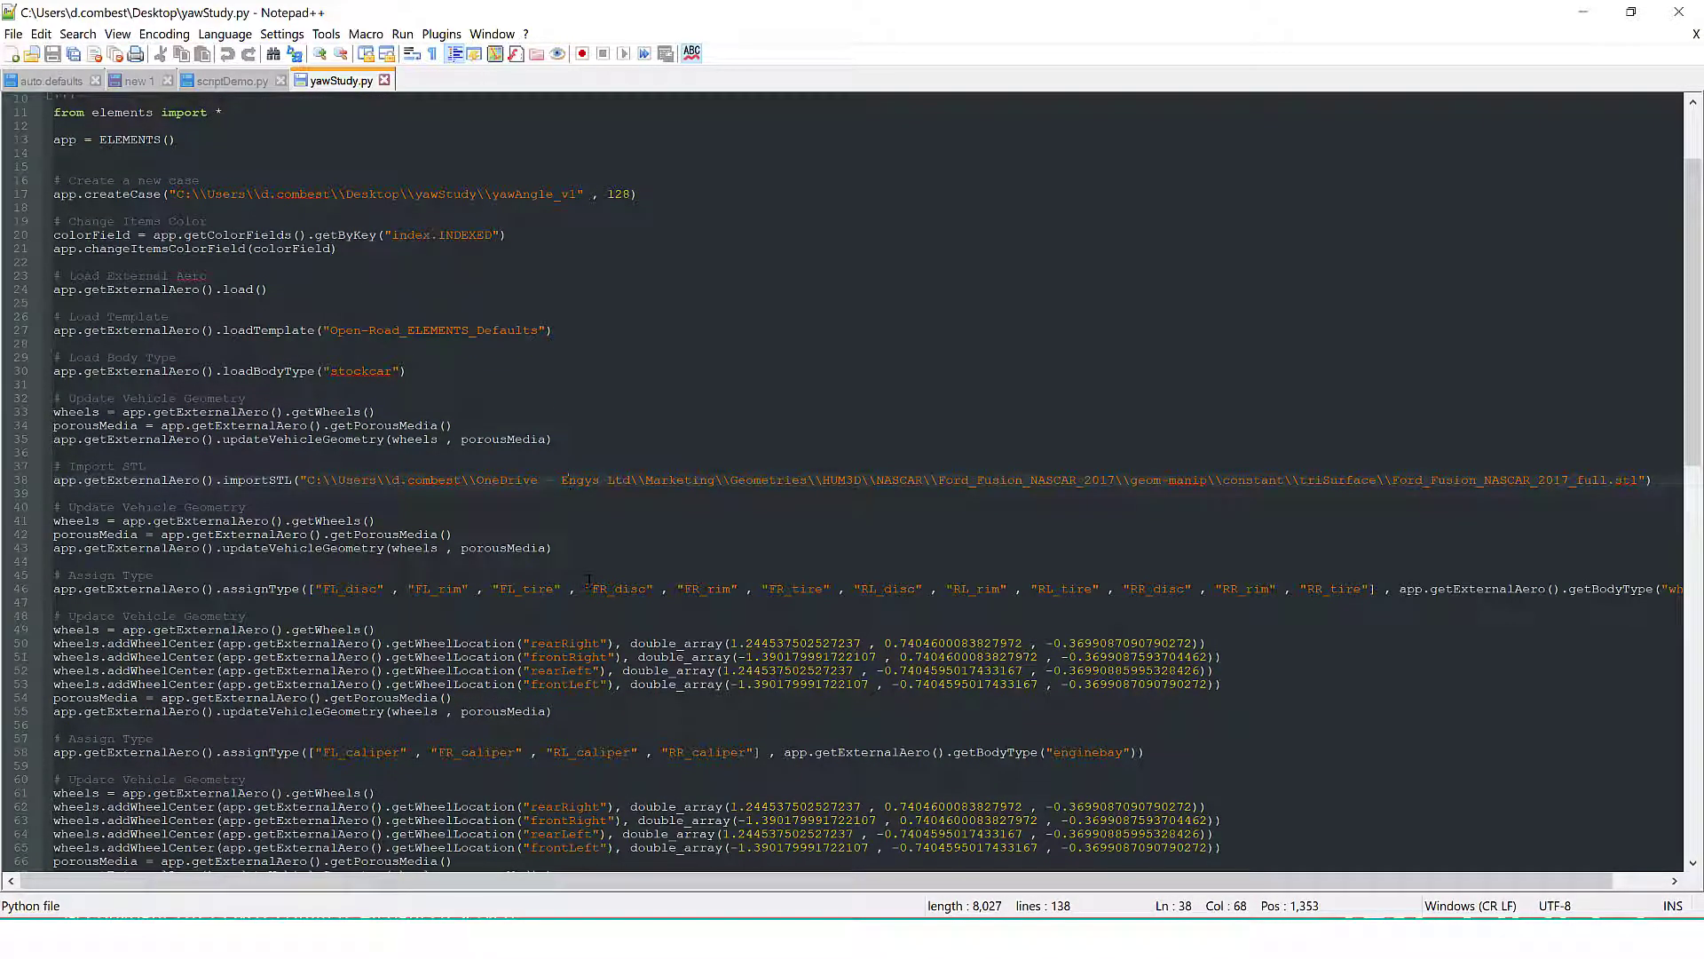
pyautogui.doubleClick(598, 587)
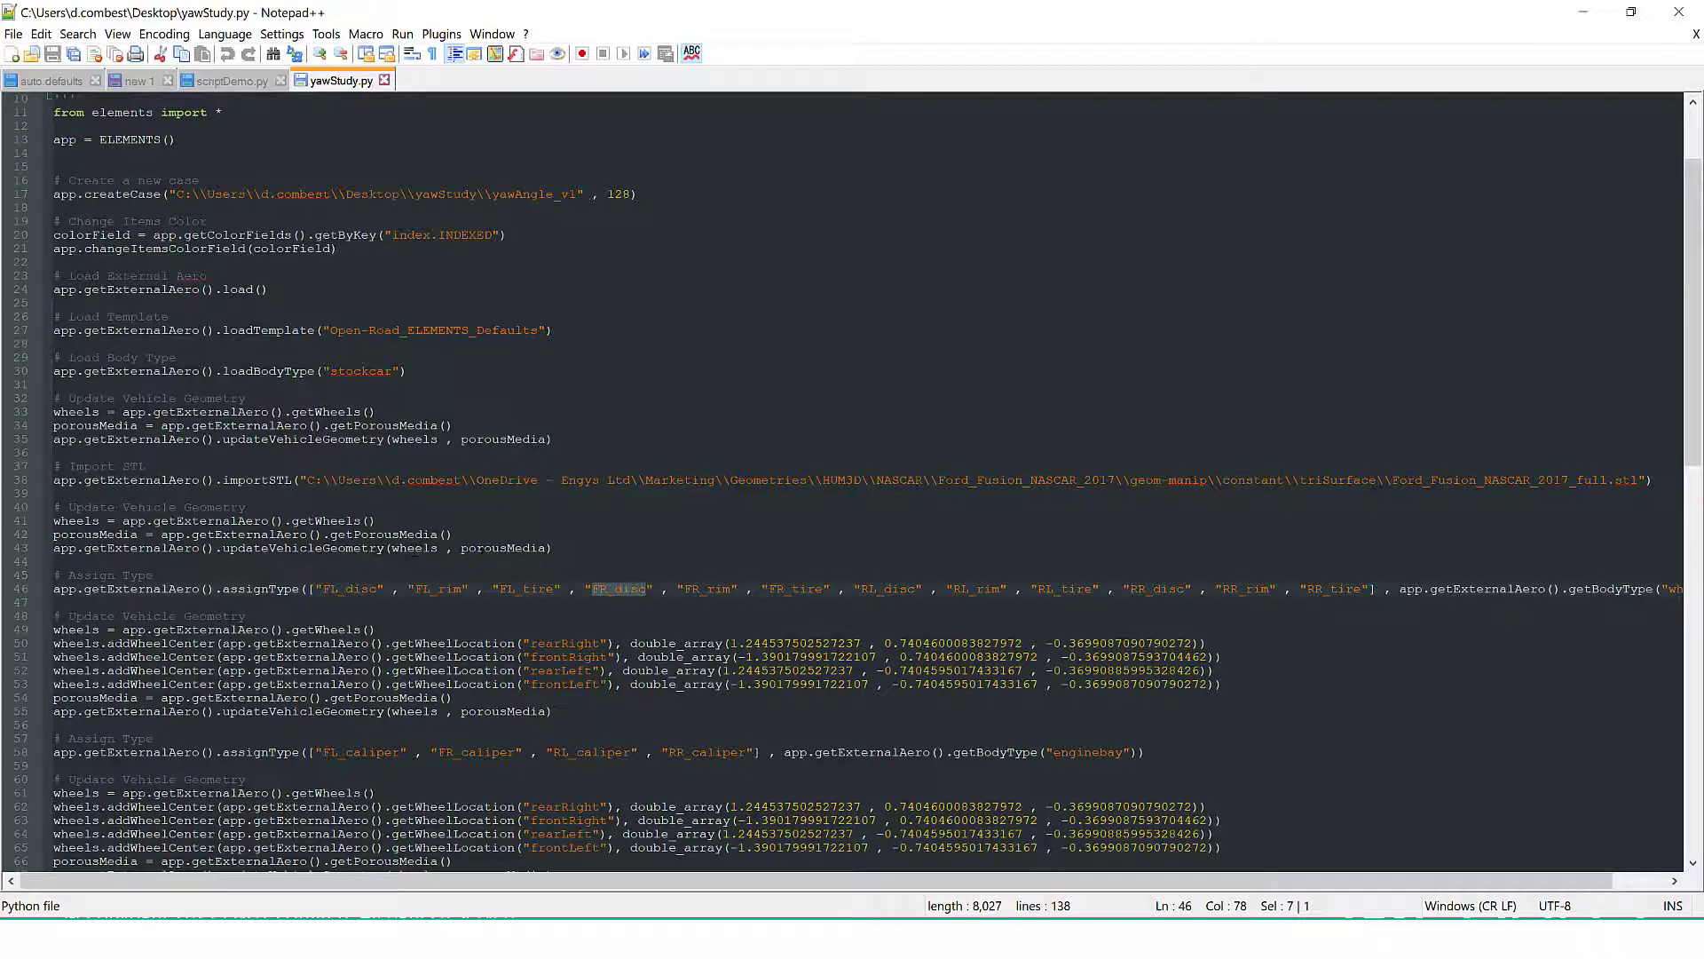
pyautogui.scroll(-2, 506, 573)
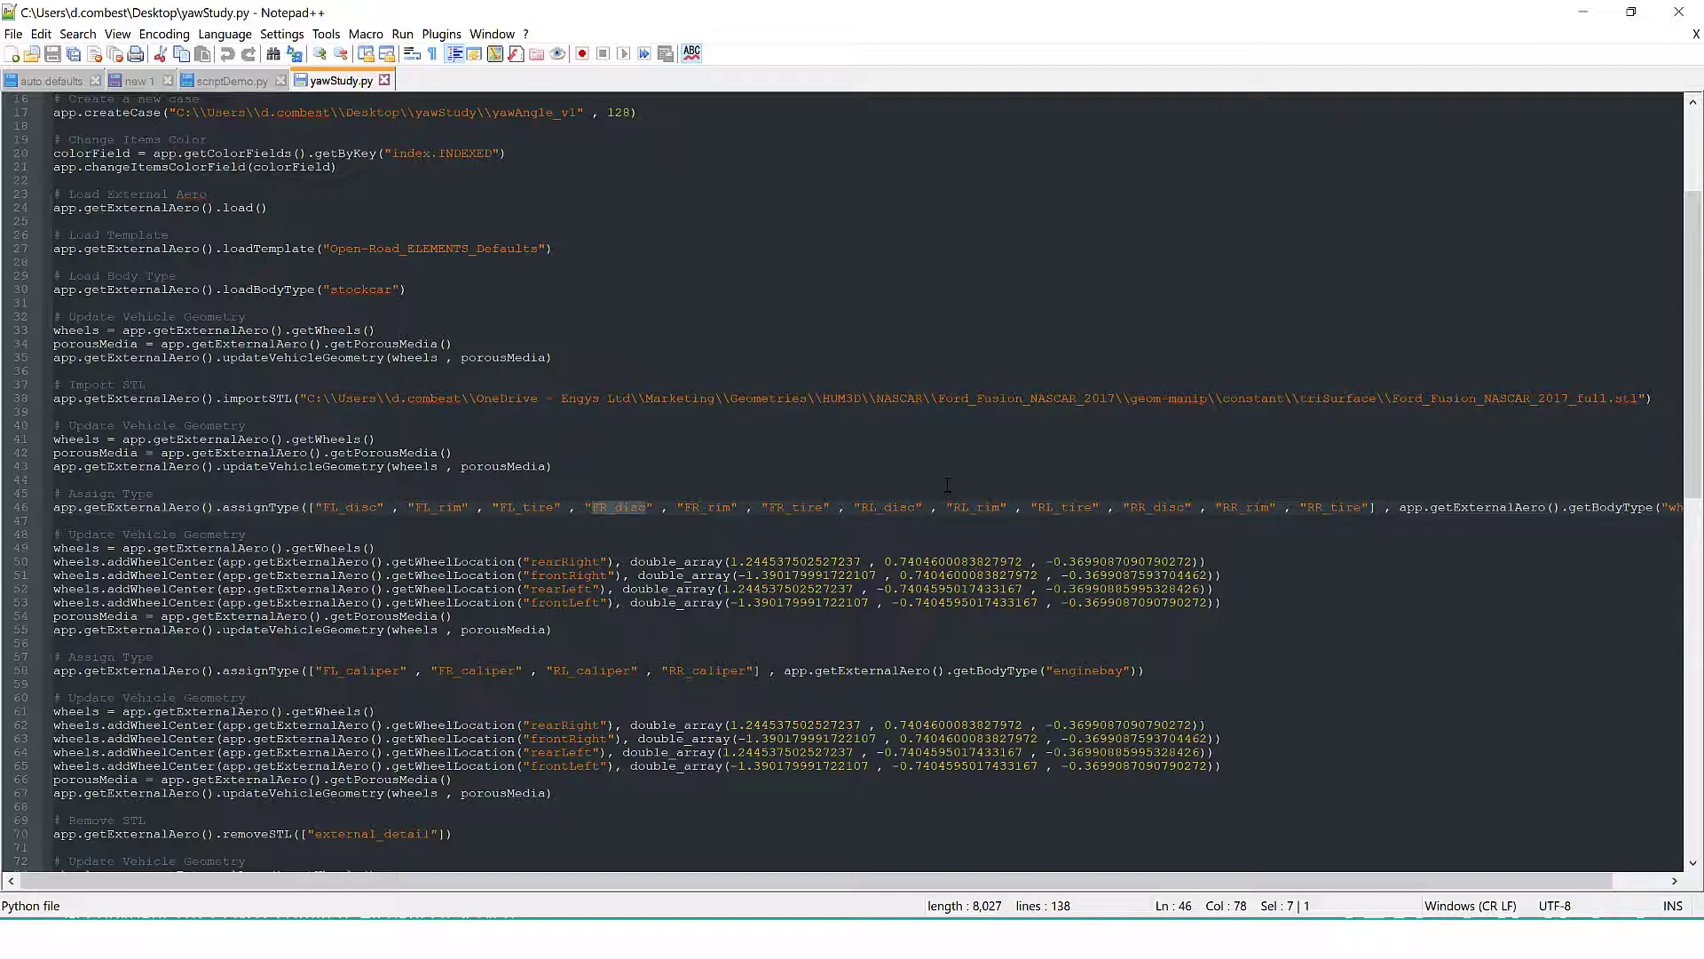
pyautogui.scroll(-1, 636, 498)
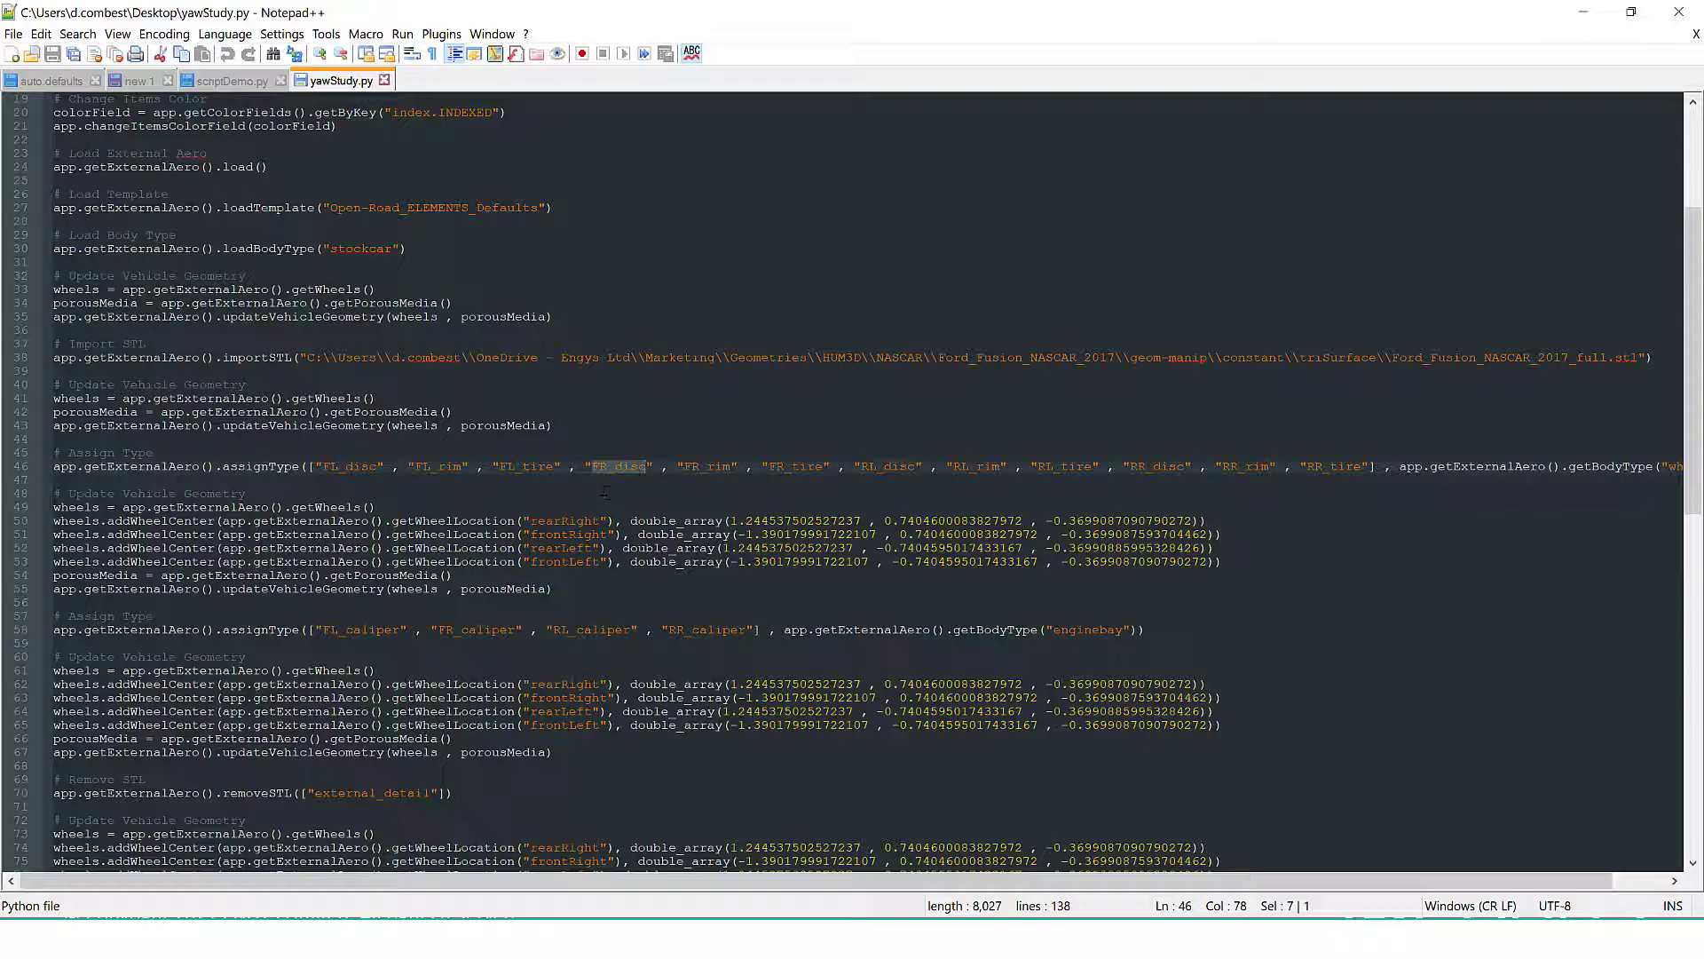
pyautogui.scroll(-8, 586, 589)
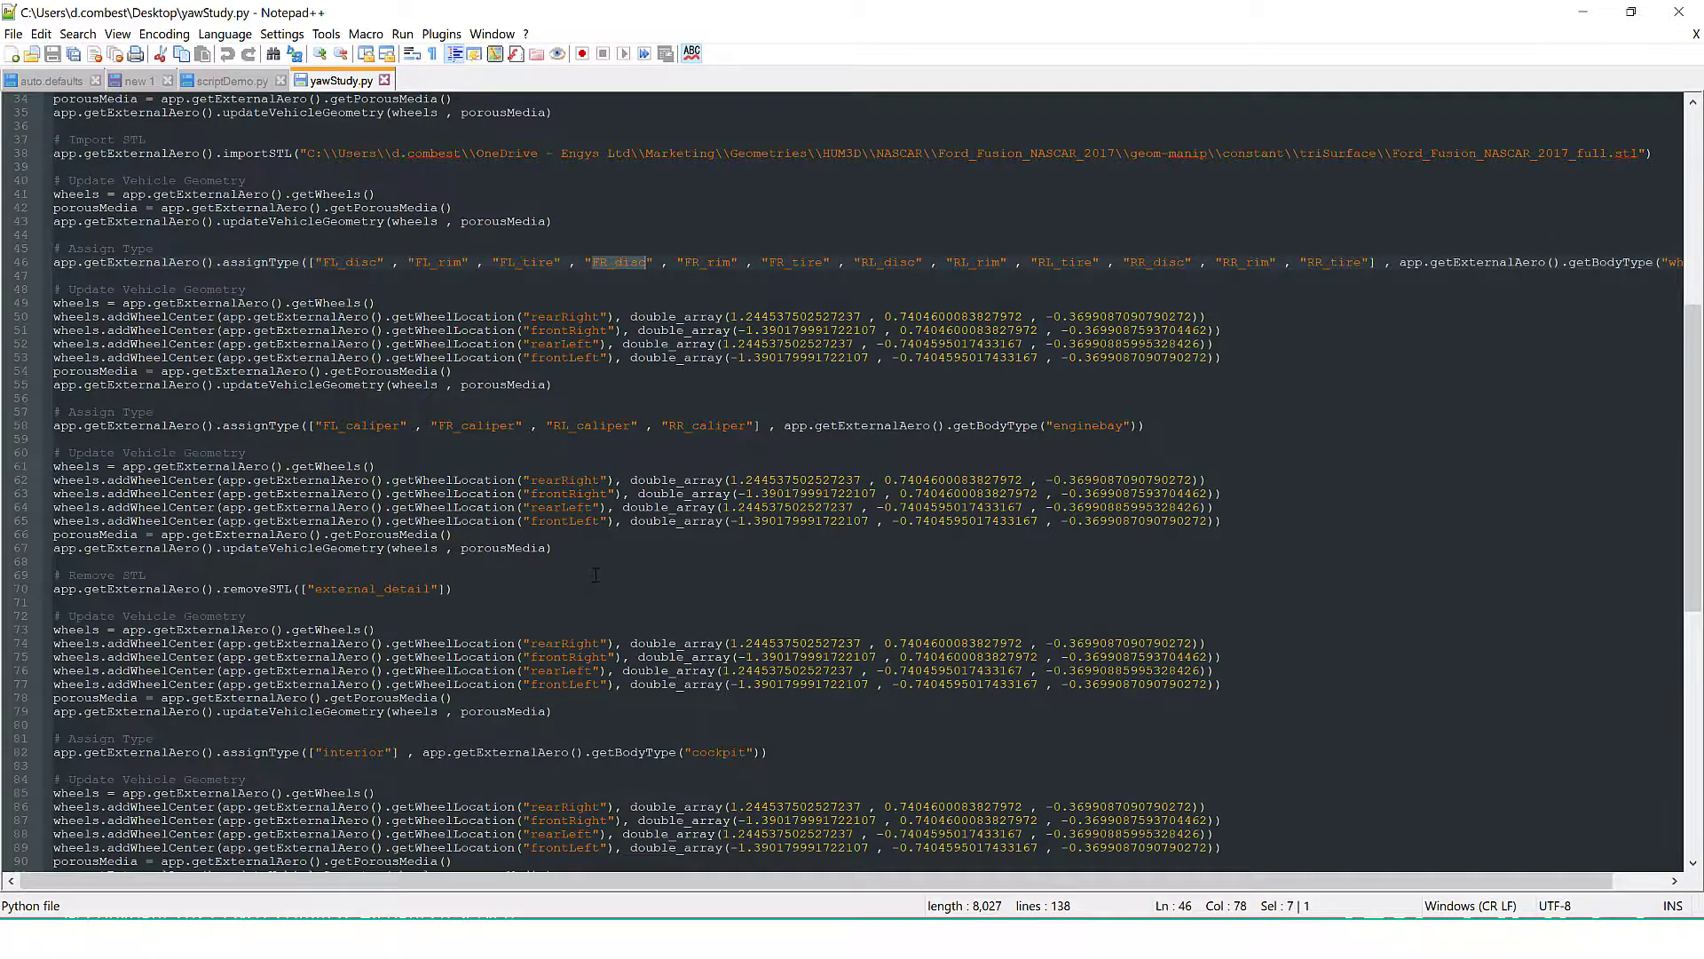
pyautogui.scroll(-3, 596, 575)
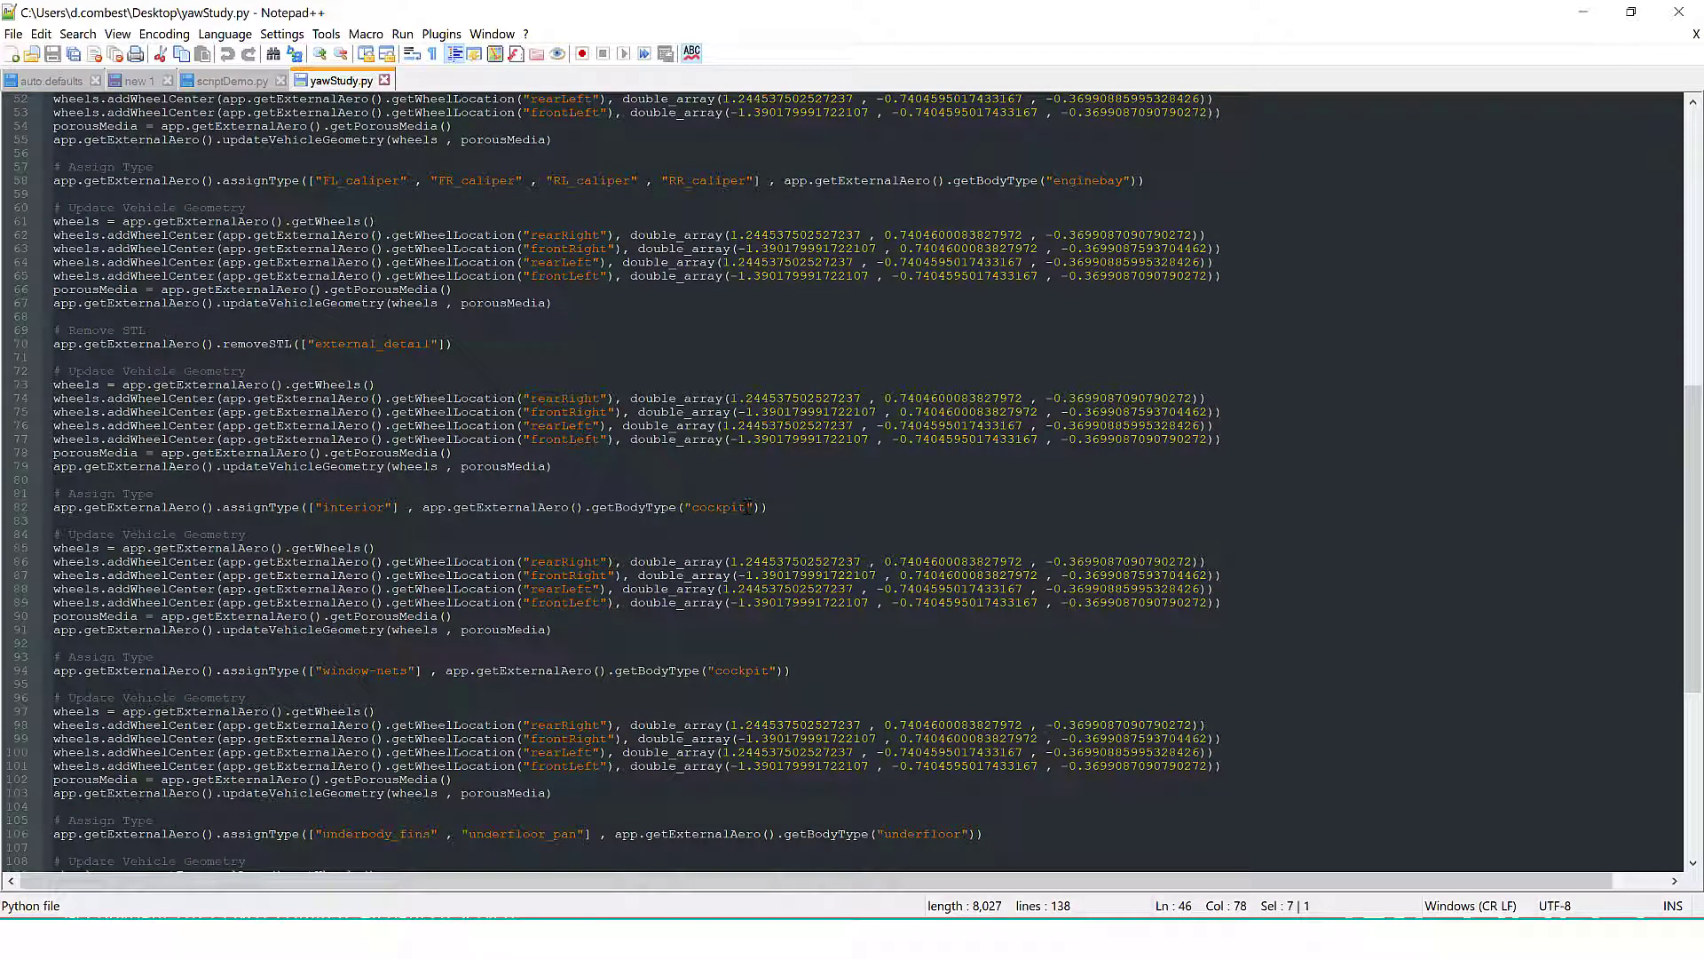
pyautogui.doubleClick(357, 344)
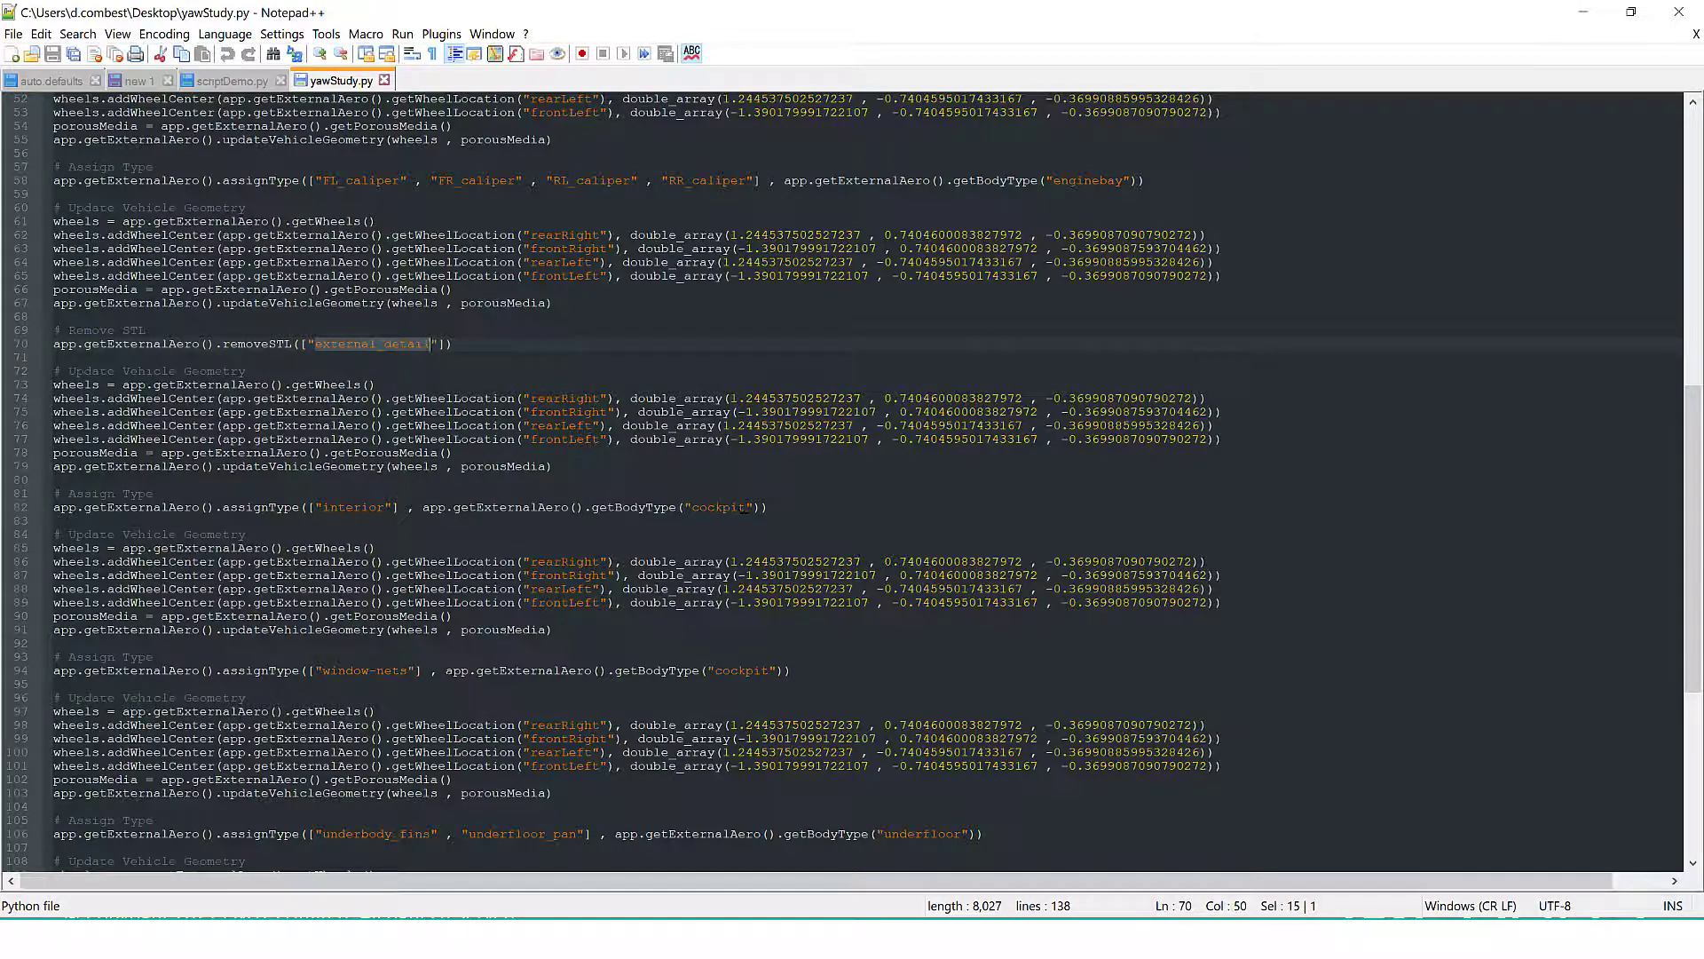
pyautogui.scroll(-4, 720, 662)
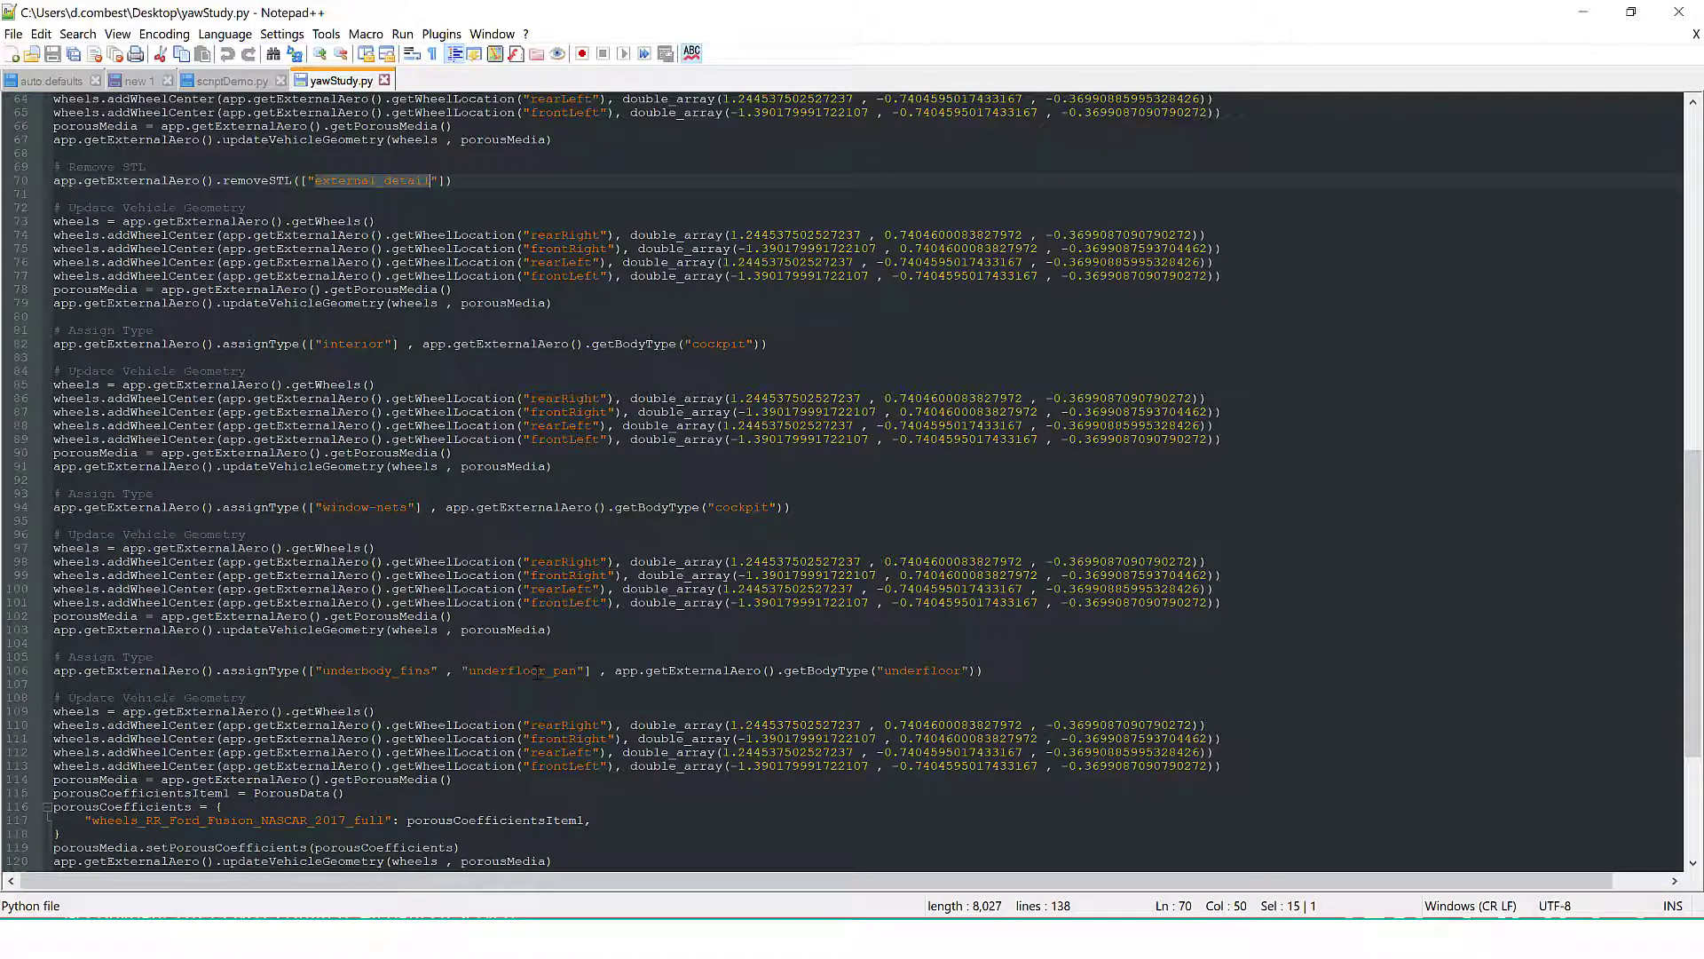
pyautogui.scroll(-3, 670, 653)
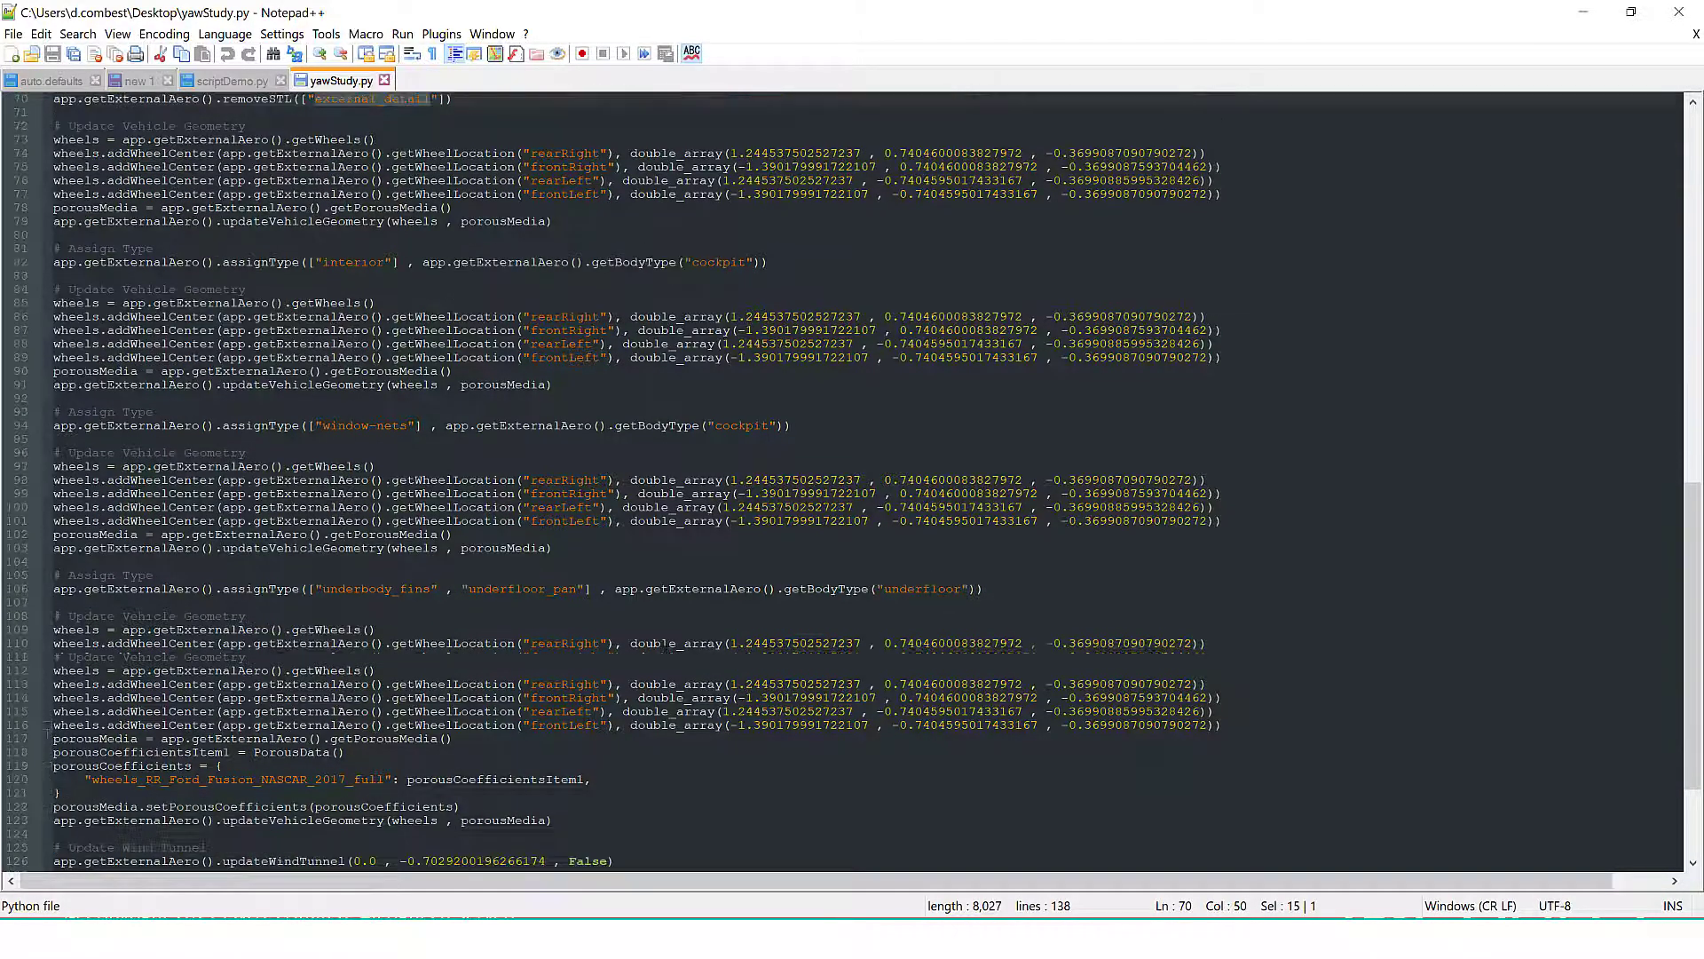
pyautogui.scroll(-3, 479, 631)
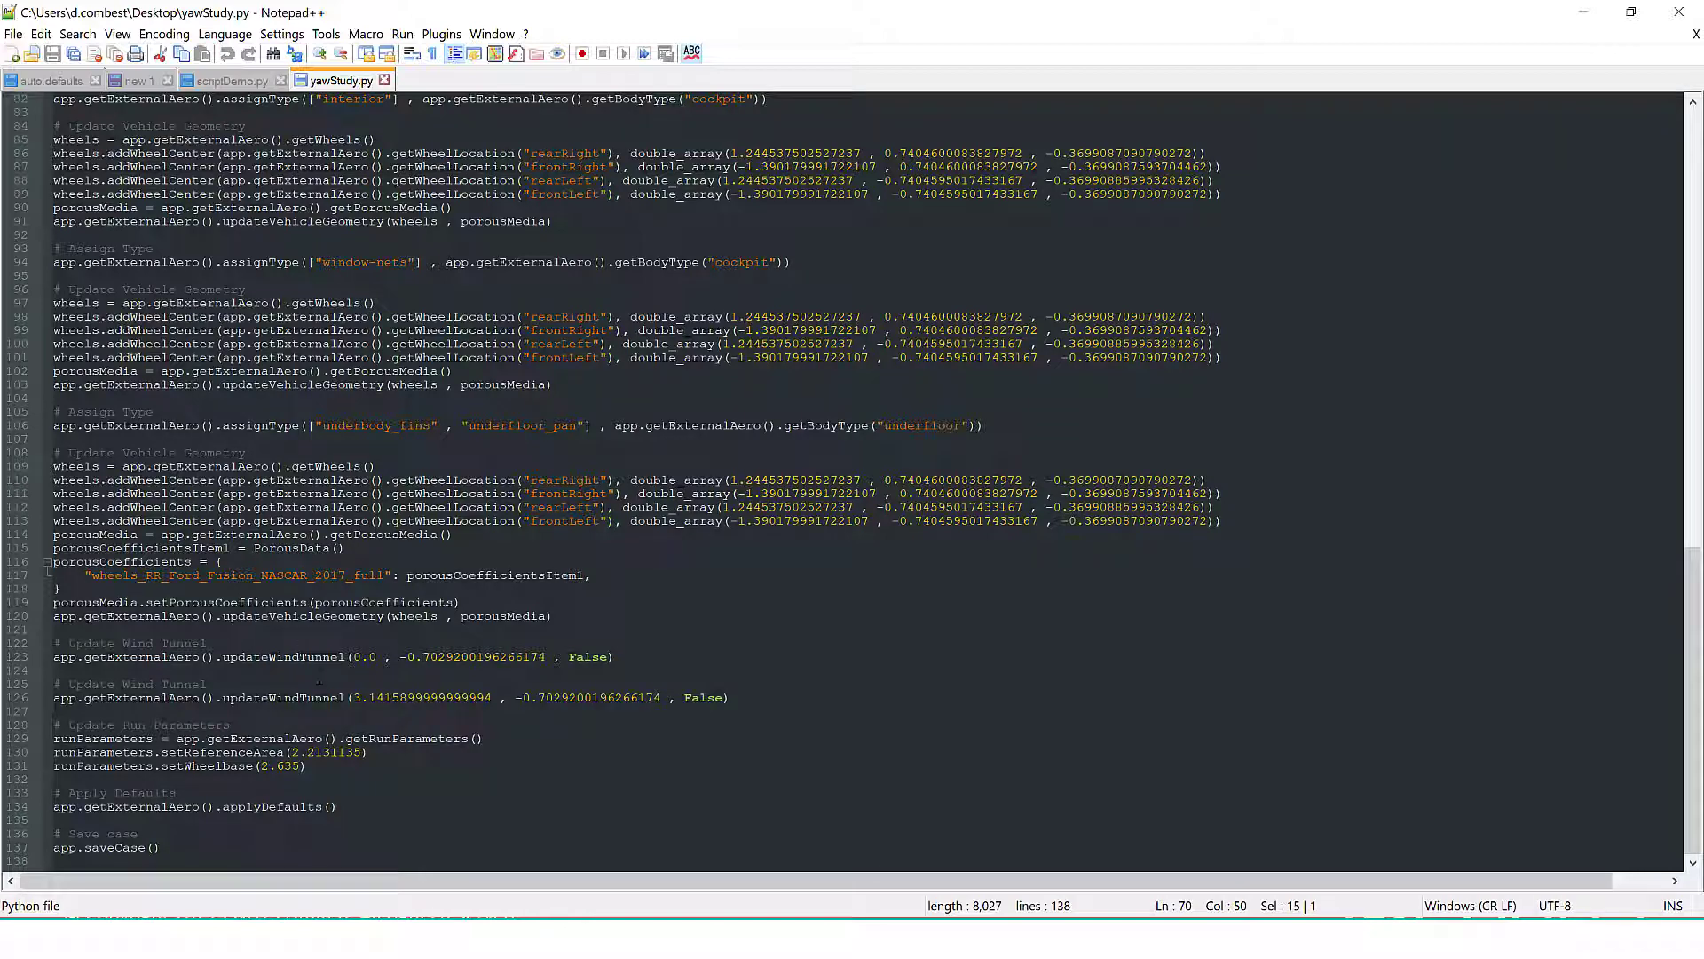
# Check the wind tunnel yaw angle, the run parameters, and the apply-defaults and save-case commands at the journal's end
pyautogui.click(407, 698)
pyautogui.moveTo(491, 698); pyautogui.dragTo(353, 697)
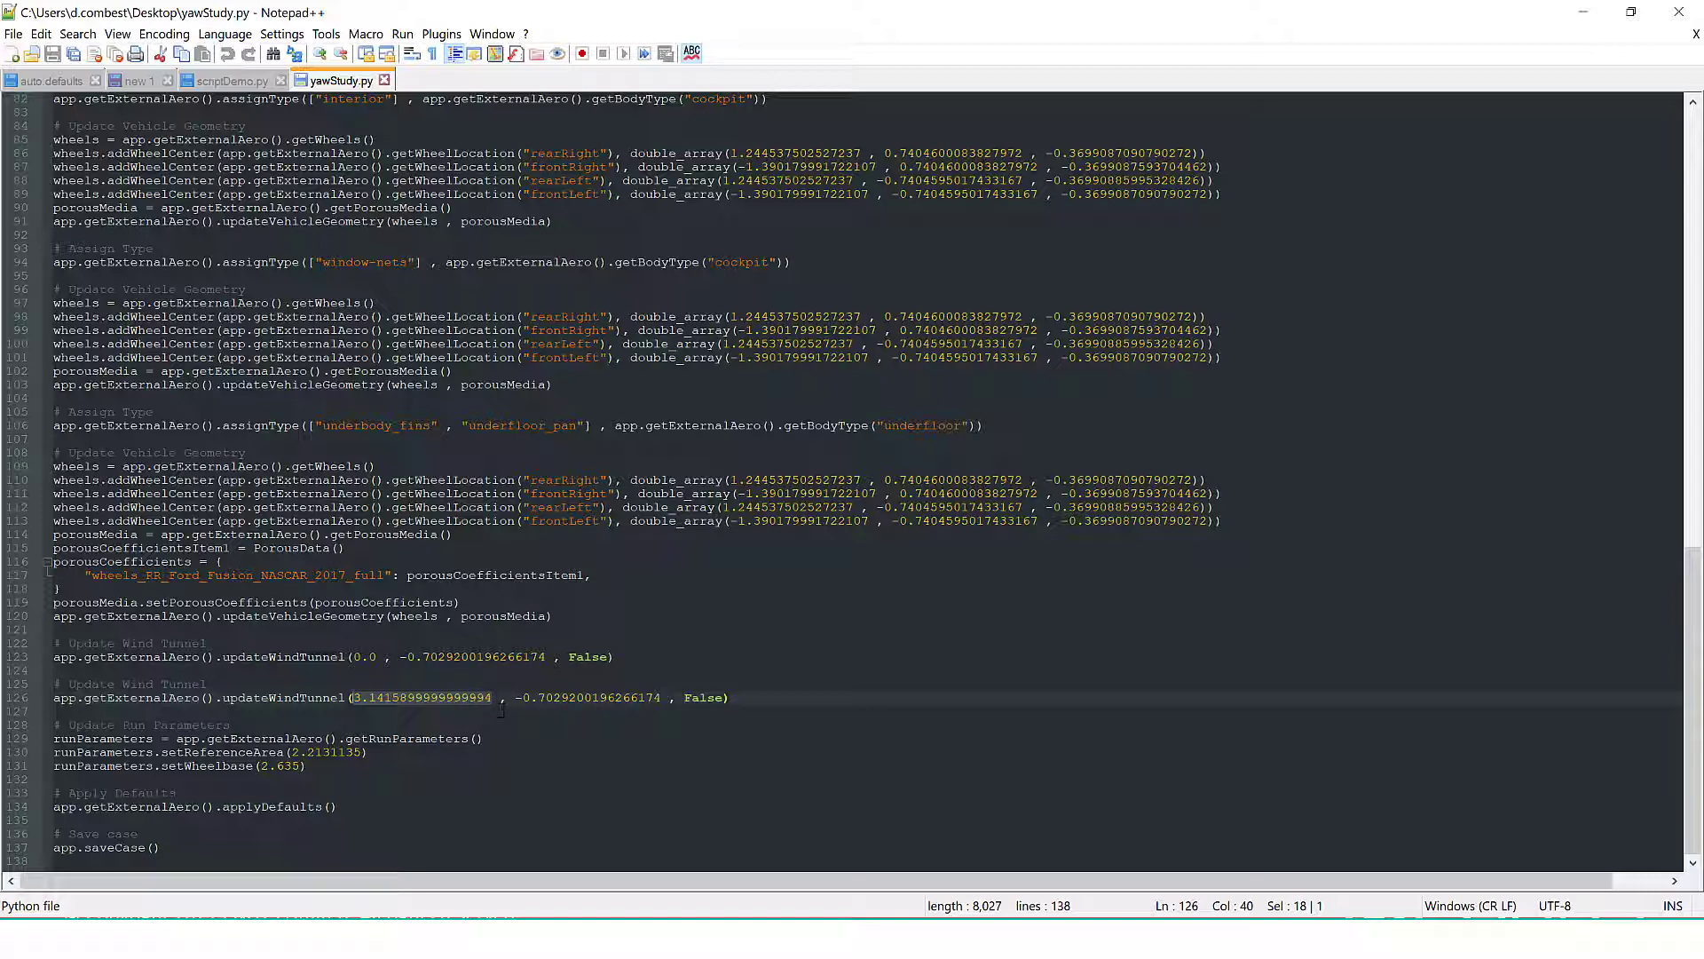
pyautogui.click(366, 751)
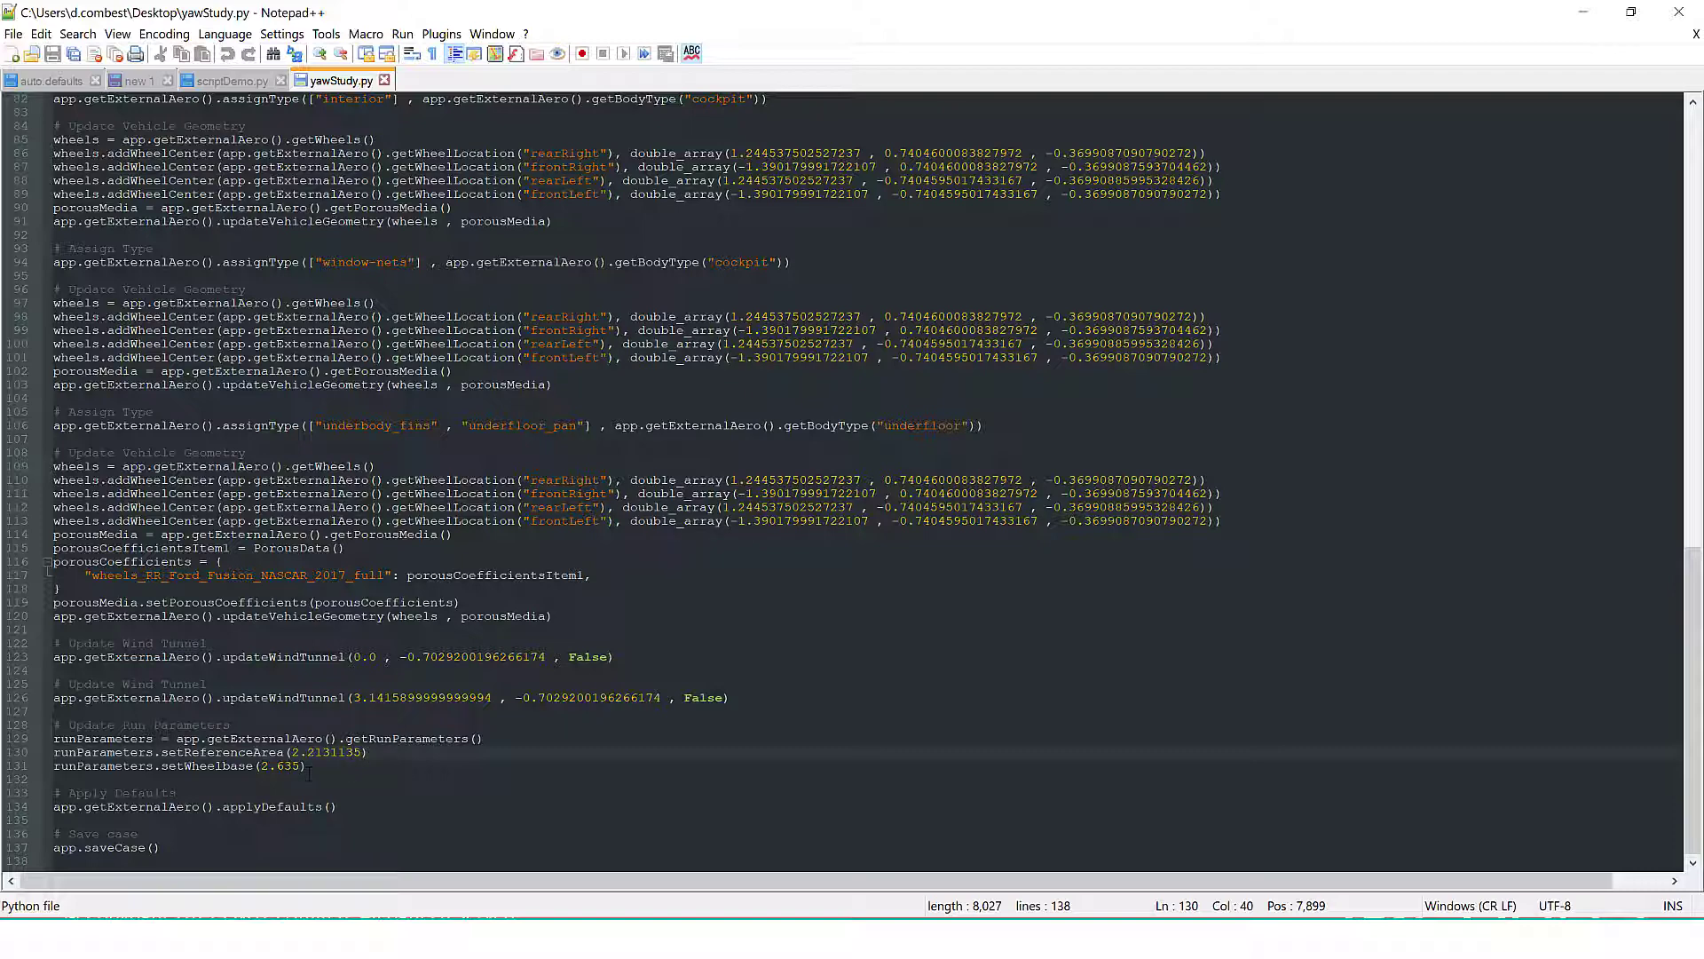
pyautogui.click(321, 807)
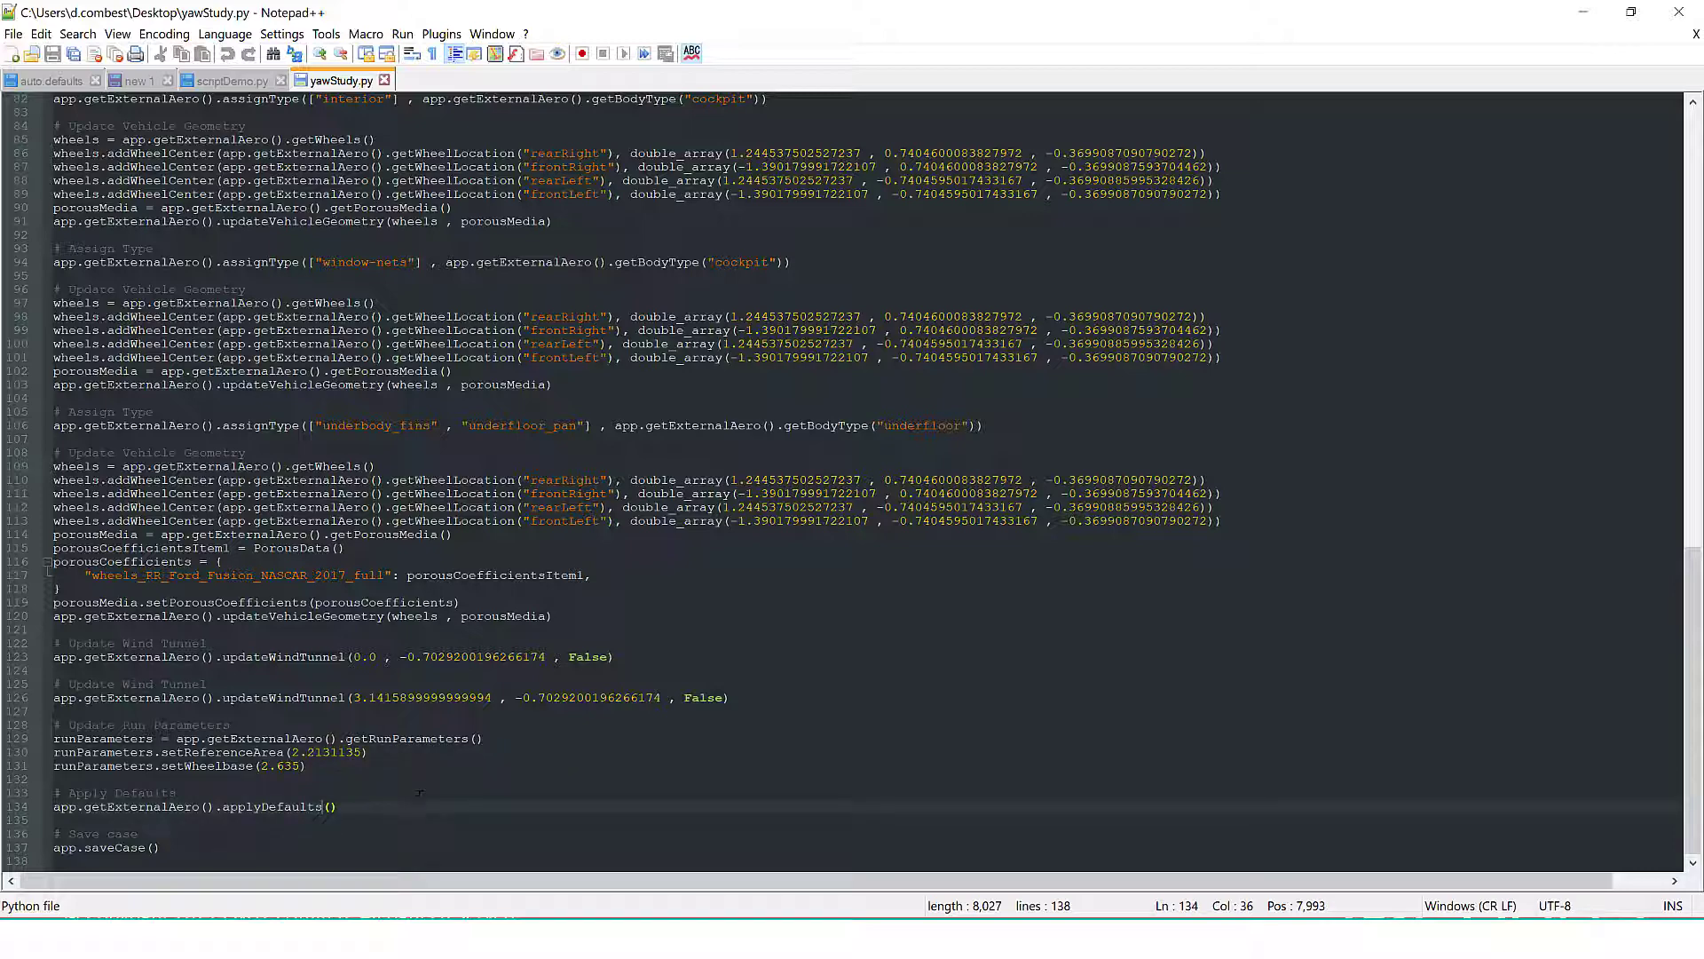
pyautogui.moveTo(147, 847); pyautogui.dragTo(152, 847)
pyautogui.scroll(19, 152, 847)
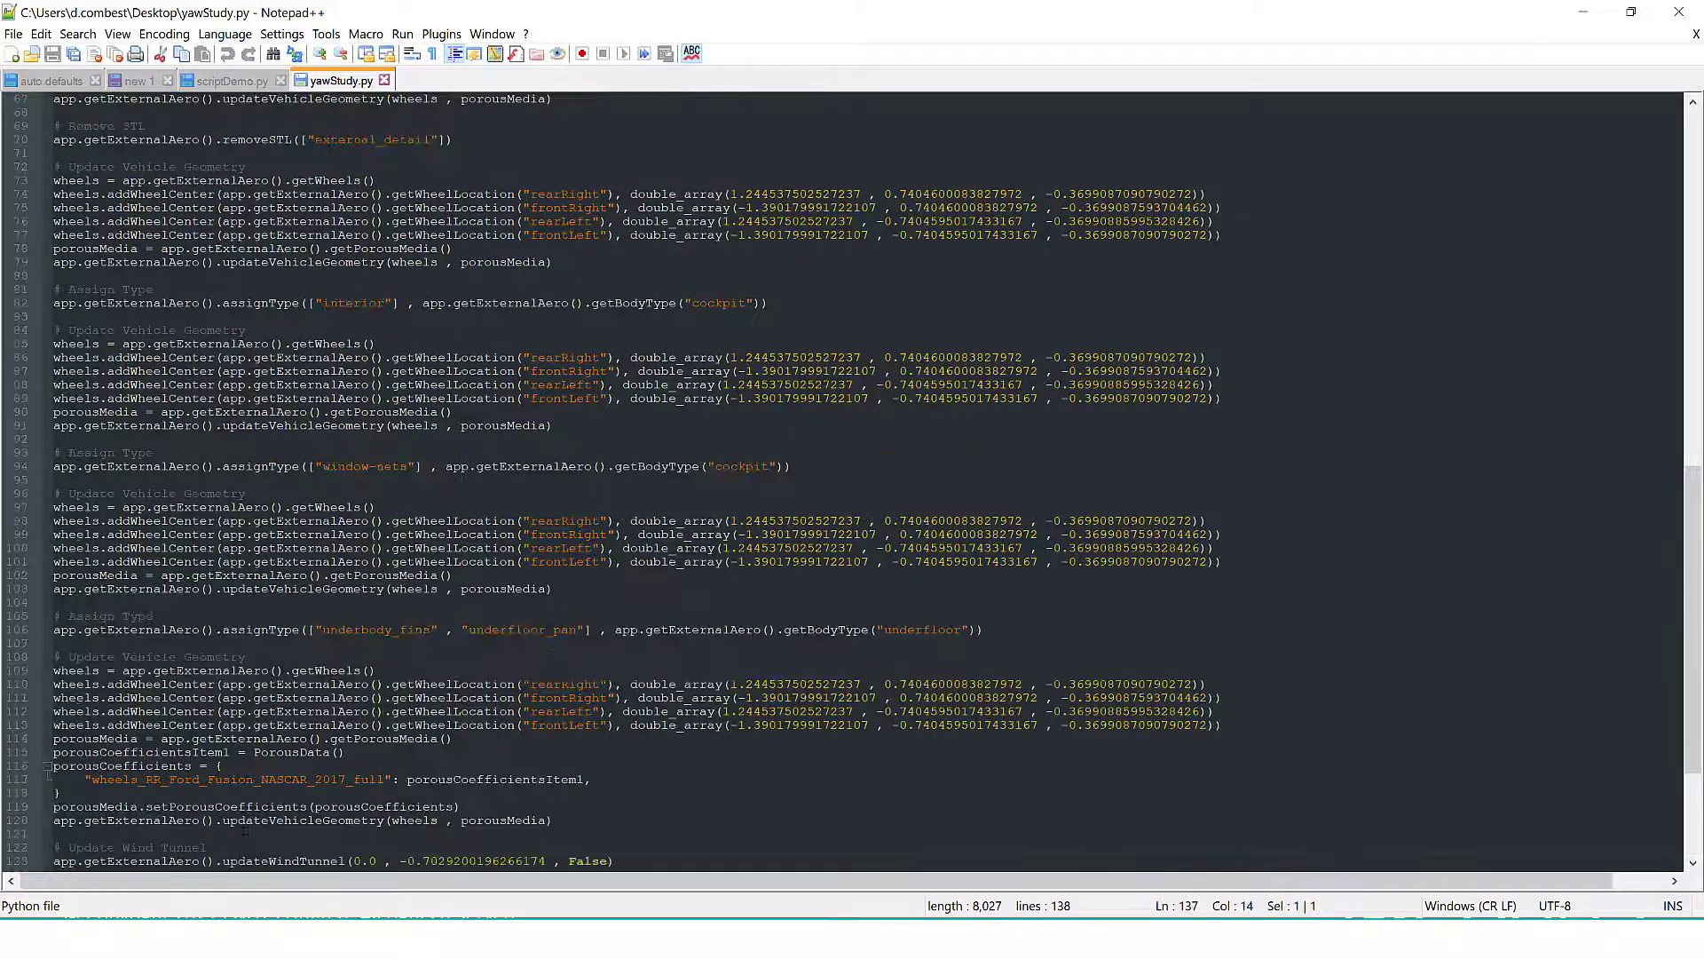
pyautogui.scroll(-19, 253, 835)
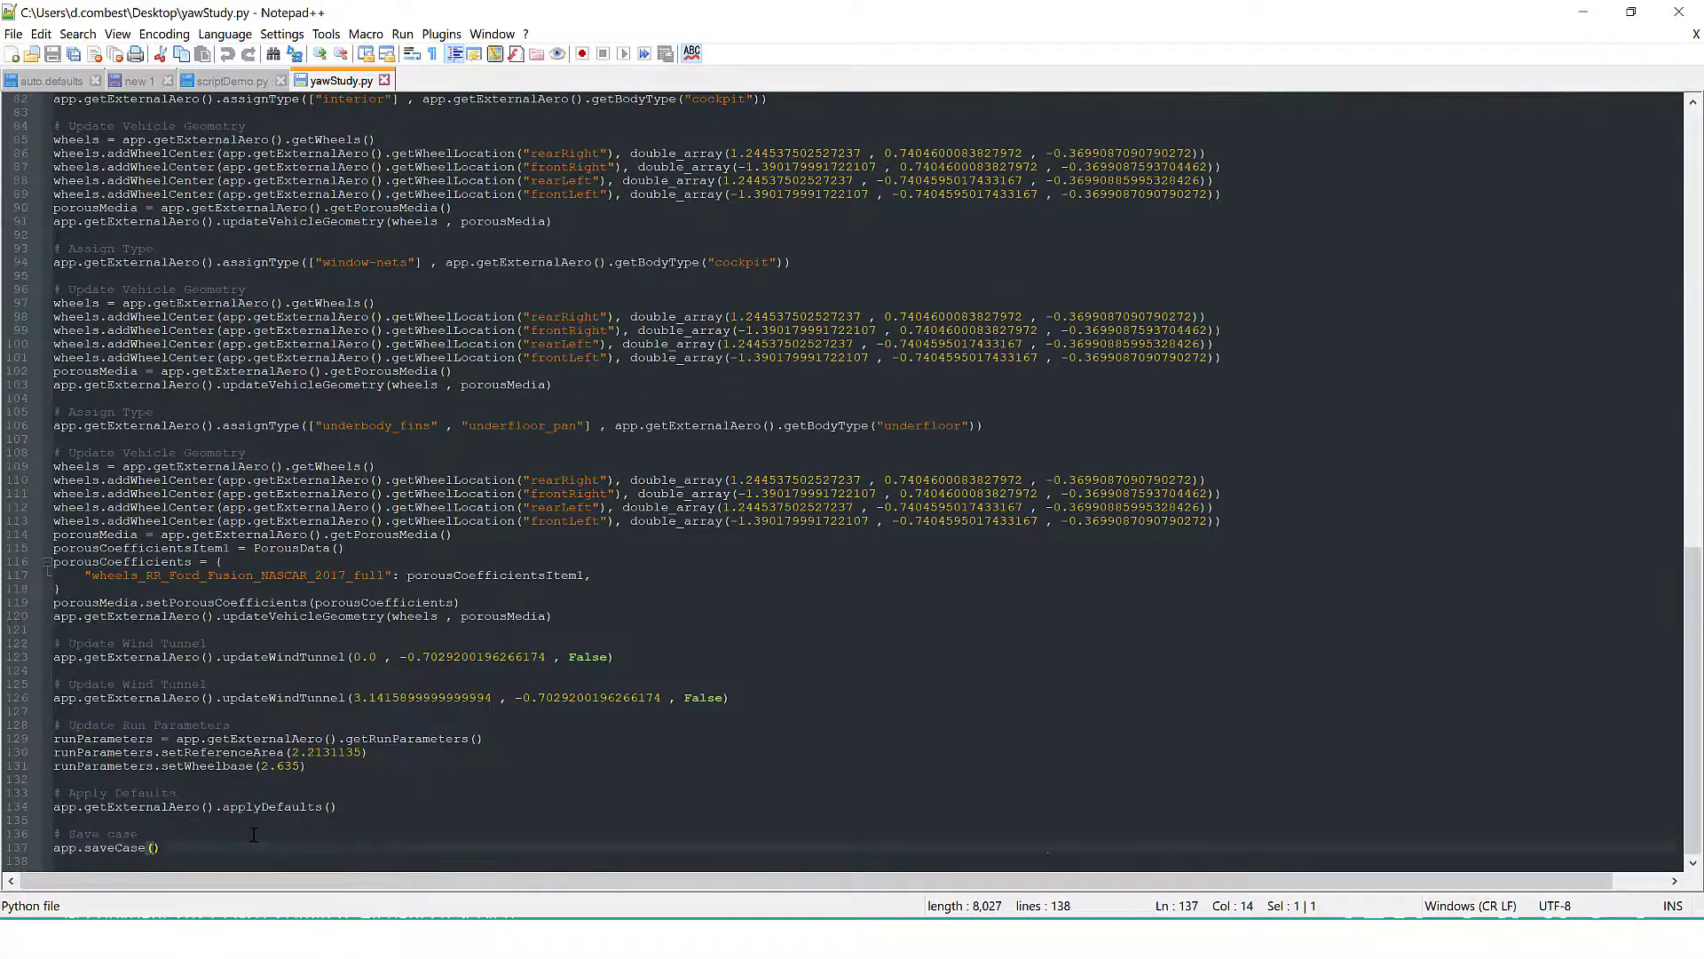
# Indent all the code below the import line, from app = ELEMENTS() through app.saveCase(), by one level
pyautogui.scroll(20, 253, 835)
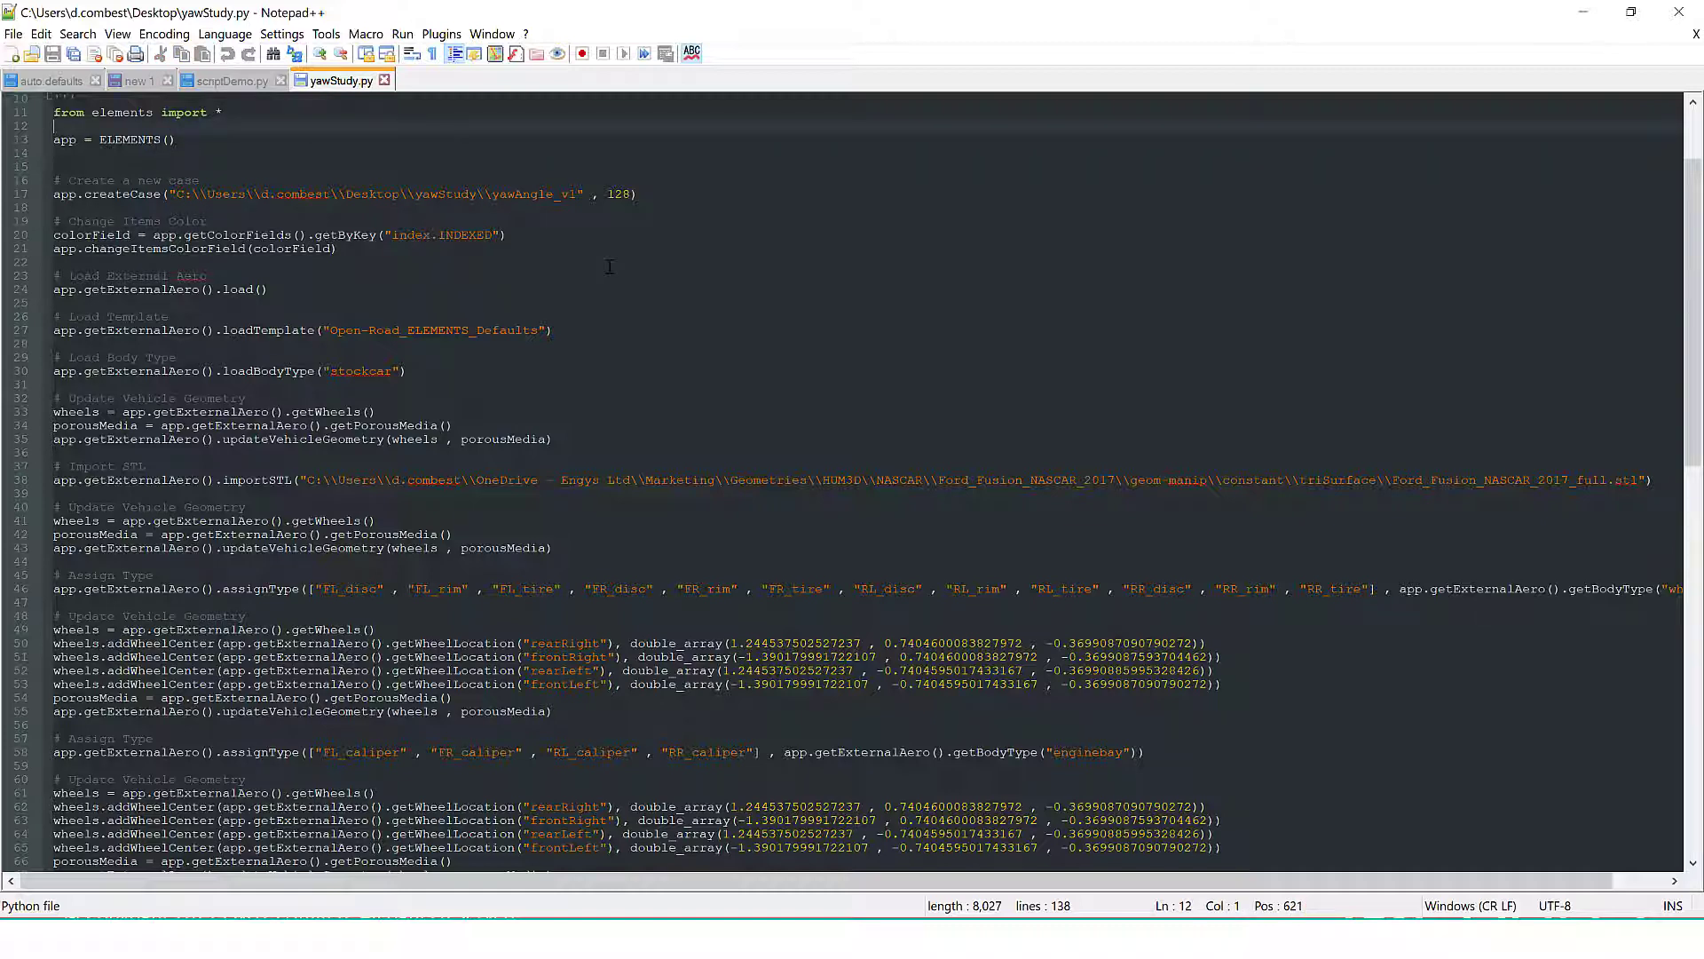
pyautogui.press('Down')
pyautogui.press('Down')
pyautogui.press('Up')
pyautogui.press('Up')
pyautogui.hotkey('shift', 'Down')
pyautogui.hotkey('shift', 'Down')
pyautogui.hotkey('shift', 'Down')
pyautogui.hotkey('shift', 'Down')
pyautogui.hotkey('shift', 'Down')
pyautogui.hotkey('shift', 'Down')
pyautogui.hotkey('shift', 'Down')
pyautogui.hotkey('shift', 'Down')
pyautogui.hotkey('shift', 'Down')
pyautogui.hotkey('shift', 'Down')
pyautogui.hotkey('shift', 'Down')
pyautogui.hotkey('shift', 'Down')
pyautogui.hotkey('shift', 'Down')
pyautogui.hotkey('shift', 'Down')
pyautogui.hotkey('shift', 'Down')
pyautogui.hotkey('shift', 'Down')
pyautogui.hotkey('shift', 'Down')
pyautogui.hotkey('shift', 'Down')
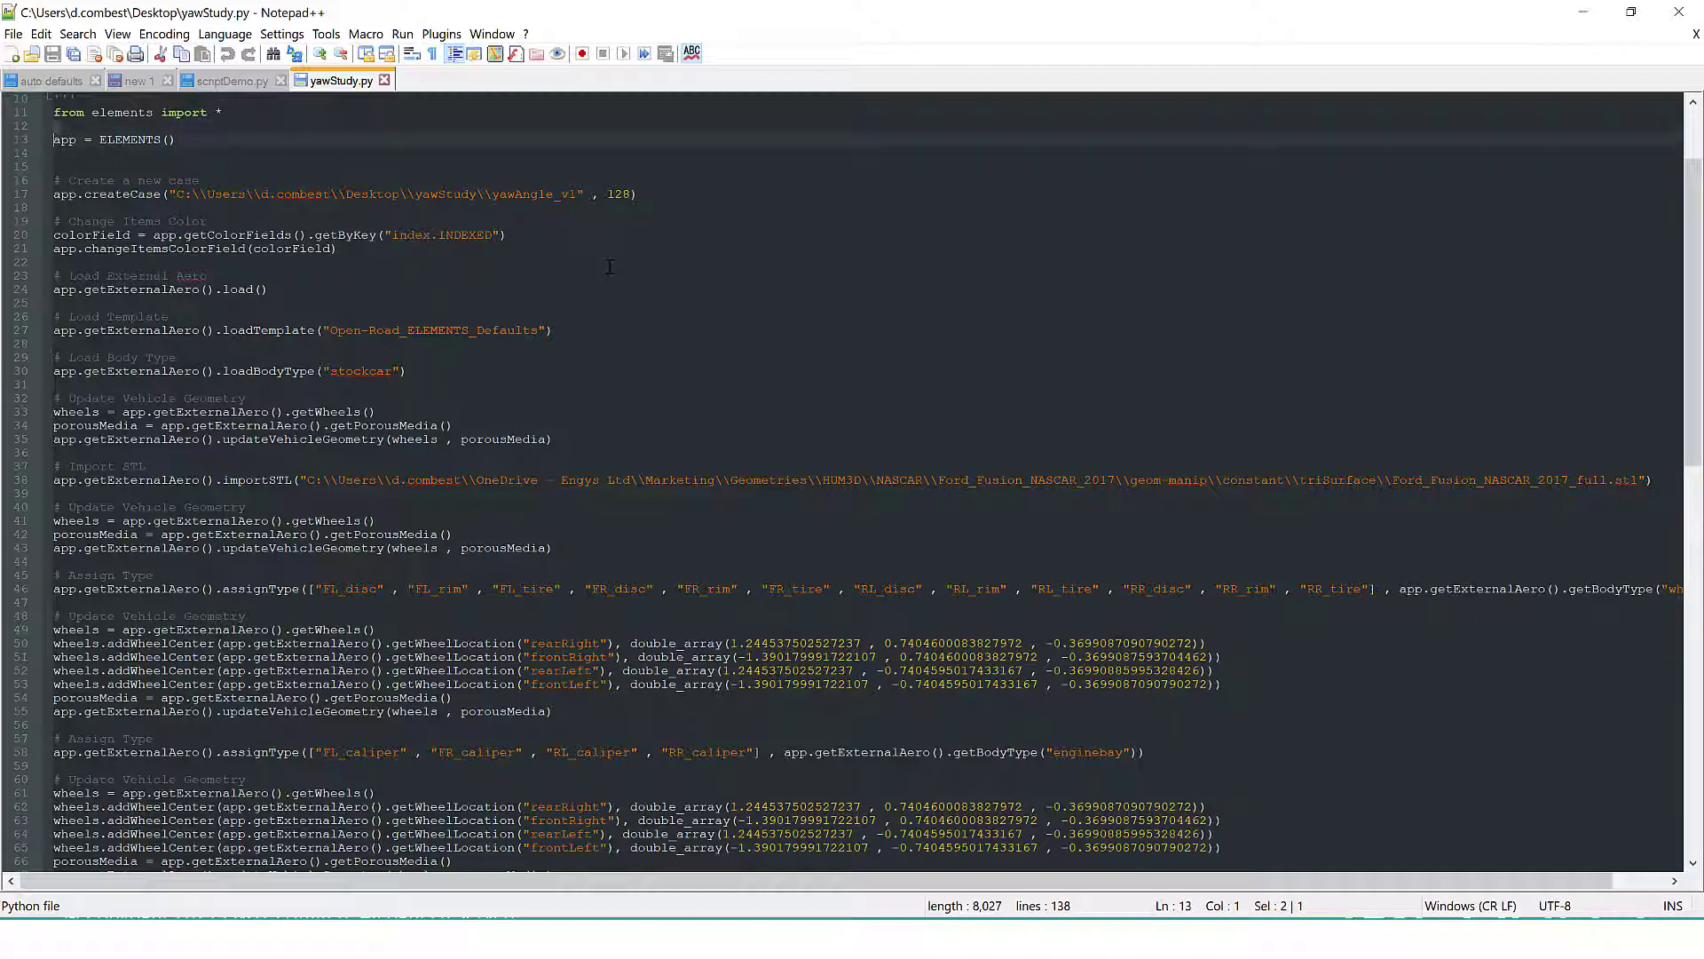
pyautogui.hotkey('shift', 'Down')
pyautogui.hotkey('shift', 'Down')
pyautogui.hotkey('shift', 'Down')
pyautogui.hotkey('shift', 'Down')
pyautogui.hotkey('shift', 'Down')
pyautogui.hotkey('shift', 'Down')
pyautogui.hotkey('shift', 'Down')
pyautogui.hotkey('shift', 'Down')
pyautogui.hotkey('shift', 'Down')
pyautogui.hotkey('shift', 'Down')
pyautogui.hotkey('shift', 'Down')
pyautogui.hotkey('shift', 'Down')
pyautogui.hotkey('shift', 'Down')
pyautogui.hotkey('shift', 'Down')
pyautogui.hotkey('shift', 'Down')
pyautogui.hotkey('shift', 'Down')
pyautogui.hotkey('shift', 'Down')
pyautogui.hotkey('shift', 'Down')
pyautogui.hotkey('shift', 'Down')
pyautogui.hotkey('shift', 'Down')
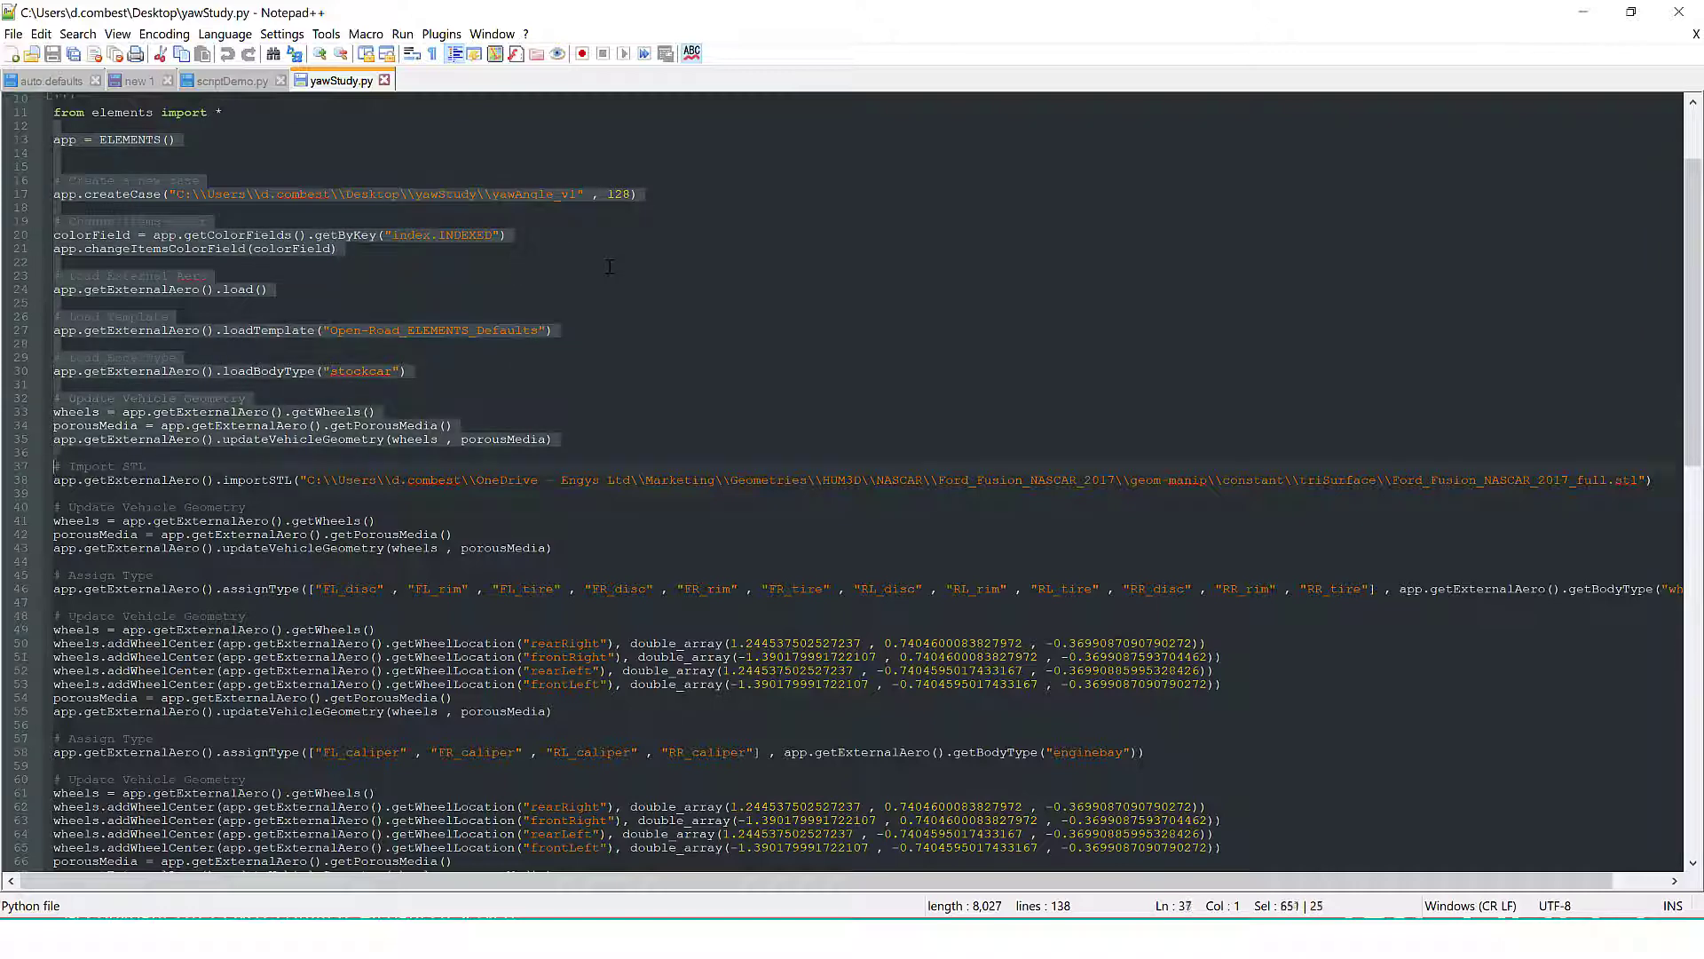
pyautogui.hotkey('shift', 'Down')
pyautogui.hotkey('shift', 'Down')
pyautogui.hotkey('shift', 'Down')
pyautogui.hotkey('shift', 'Down')
pyautogui.hotkey('shift', 'Down')
pyautogui.hotkey('shift', 'Down')
pyautogui.hotkey('shift', 'Down')
pyautogui.hotkey('shift', 'Down')
pyautogui.hotkey('shift', 'Down')
pyautogui.hotkey('shift', 'Down')
pyautogui.hotkey('shift', 'Down')
pyautogui.hotkey('shift', 'Down')
pyautogui.hotkey('shift', 'Down')
pyautogui.hotkey('shift', 'Down')
pyautogui.hotkey('shift', 'Down')
pyautogui.hotkey('shift', 'Down')
pyautogui.hotkey('shift', 'Down')
pyautogui.hotkey('shift', 'Down')
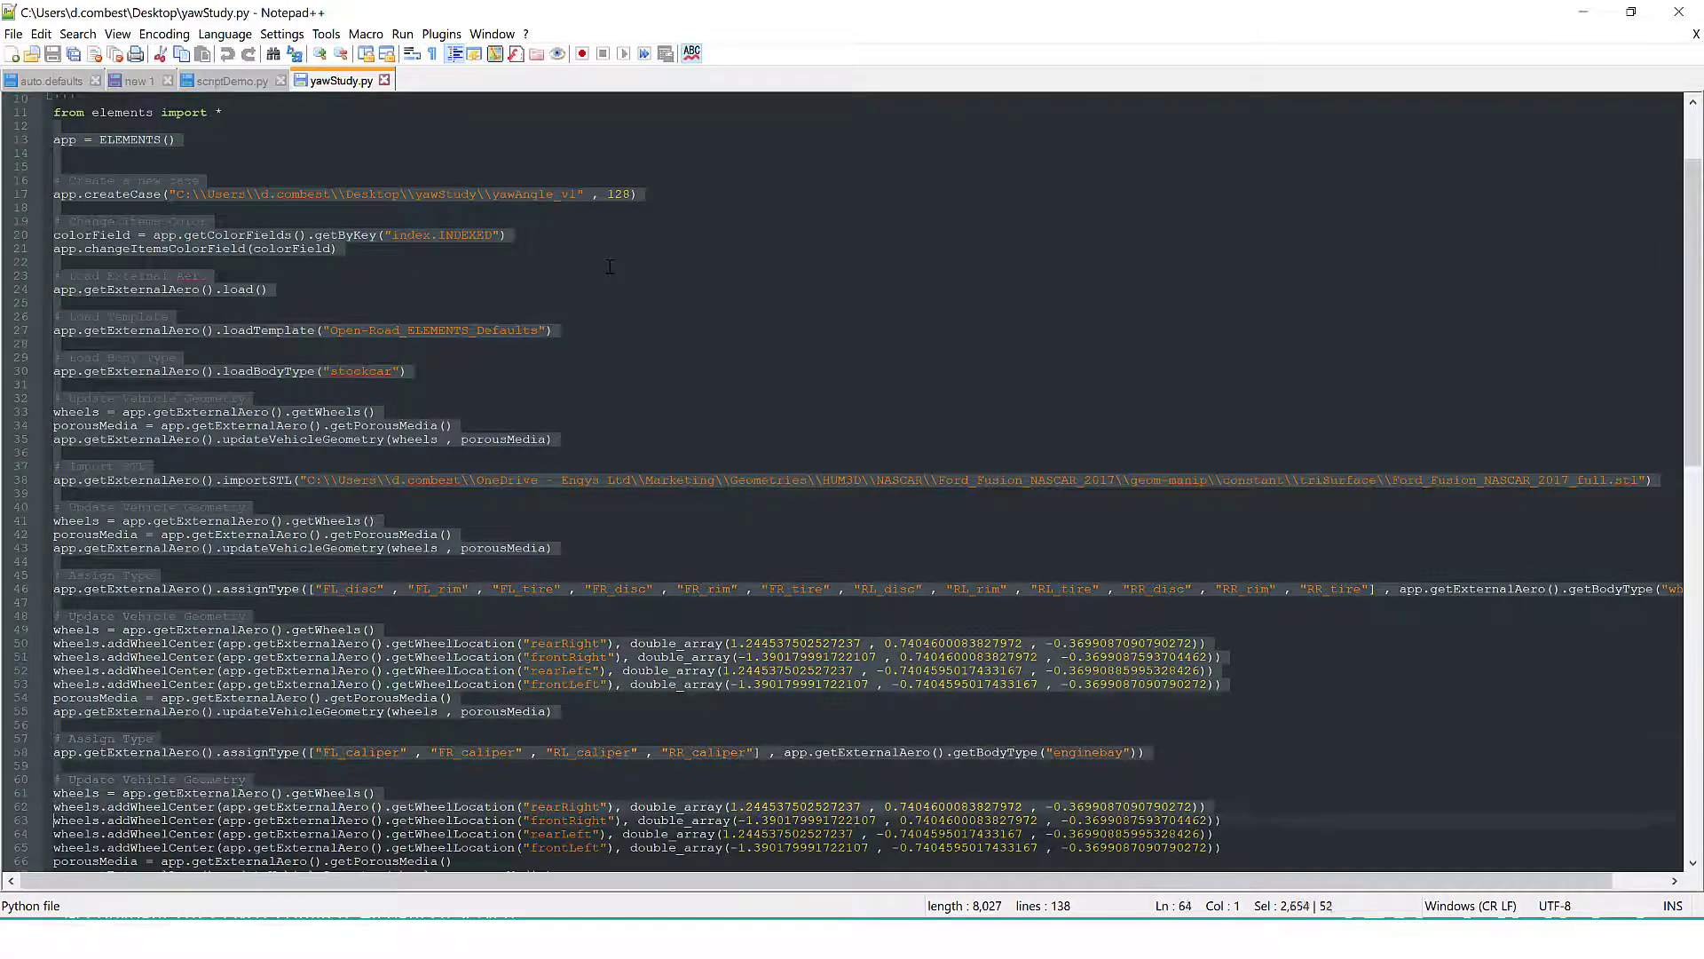
pyautogui.hotkey('shift', 'Down')
pyautogui.hotkey('shift', 'Down')
pyautogui.hotkey('shift', 'Down')
pyautogui.hotkey('shift', 'Down')
pyautogui.hotkey('shift', 'Down')
pyautogui.hotkey('shift', 'Down')
pyautogui.hotkey('shift', 'Down')
pyautogui.hotkey('shift', 'Down')
pyautogui.hotkey('shift', 'Down')
pyautogui.hotkey('shift', 'Down')
pyautogui.hotkey('shift', 'Down')
pyautogui.hotkey('shift', 'Down')
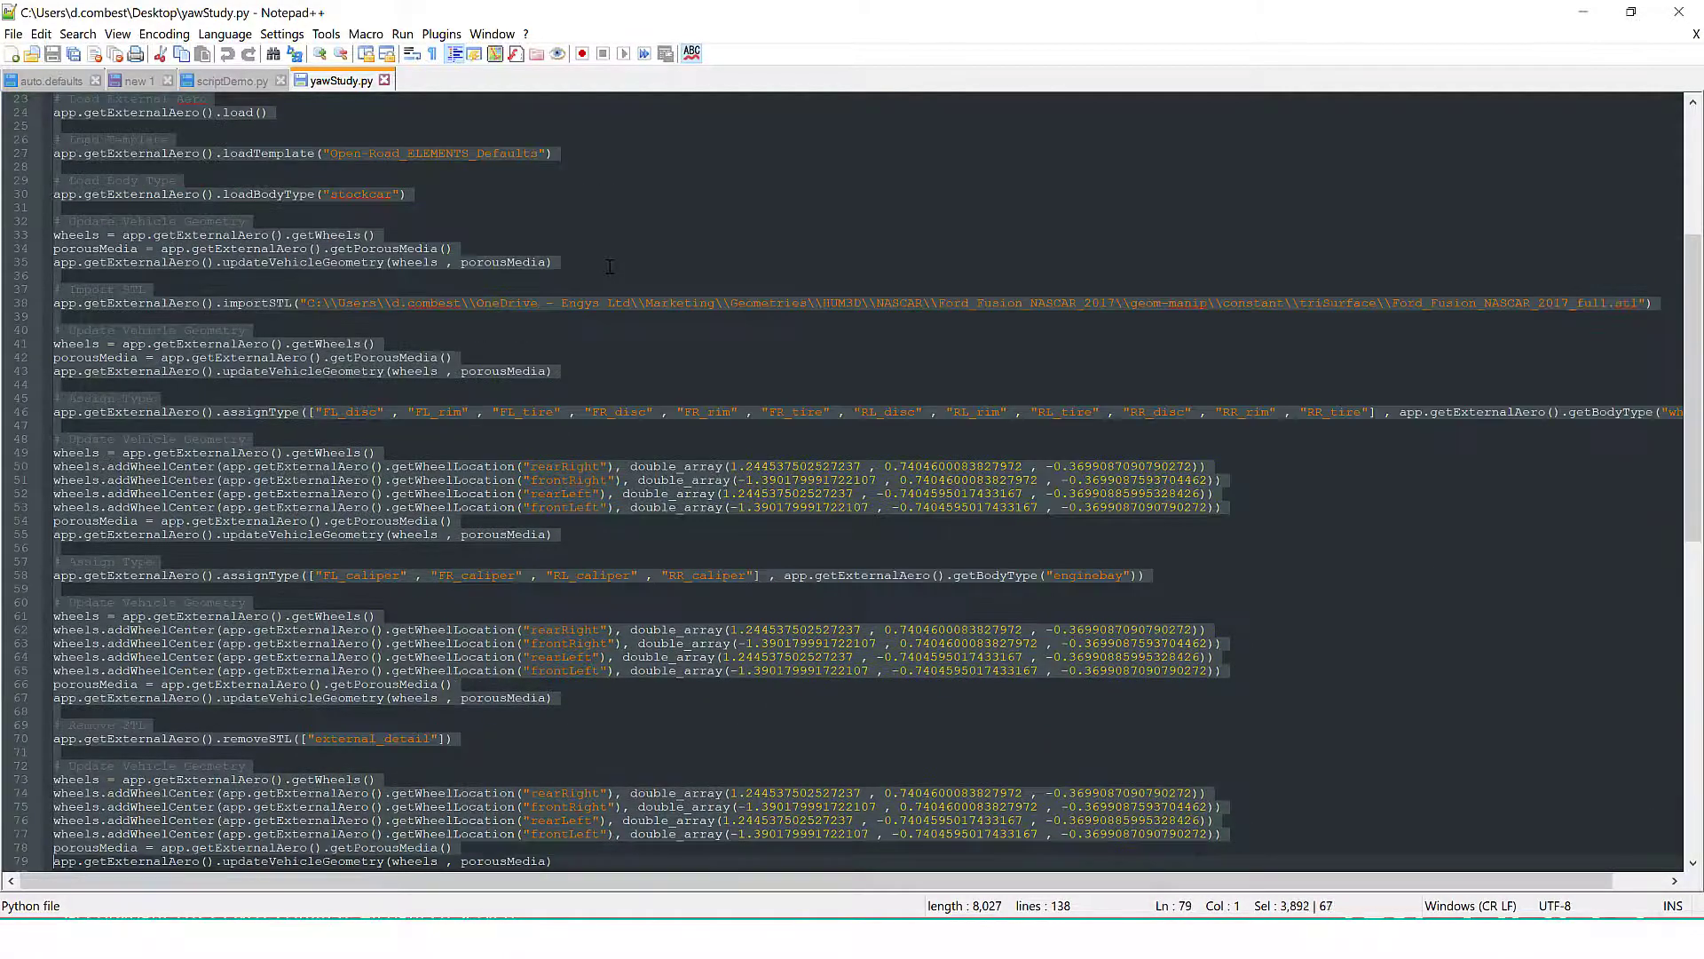
pyautogui.hotkey('shift', 'Down')
pyautogui.hotkey('shift', 'Down')
pyautogui.hotkey('shift', 'Down')
pyautogui.hotkey('shift', 'Down')
pyautogui.hotkey('shift', 'Down')
pyautogui.hotkey('shift', 'Down')
pyautogui.hotkey('shift', 'Down')
pyautogui.hotkey('shift', 'Down')
pyautogui.hotkey('shift', 'Down')
pyautogui.hotkey('shift', 'Down')
pyautogui.hotkey('shift', 'Down')
pyautogui.hotkey('shift', 'Down')
pyautogui.hotkey('shift', 'Down')
pyautogui.hotkey('shift', 'Down')
pyautogui.hotkey('shift', 'Down')
pyautogui.hotkey('shift', 'Down')
pyautogui.hotkey('shift', 'Down')
pyautogui.hotkey('shift', 'Down')
pyautogui.hotkey('shift', 'Down')
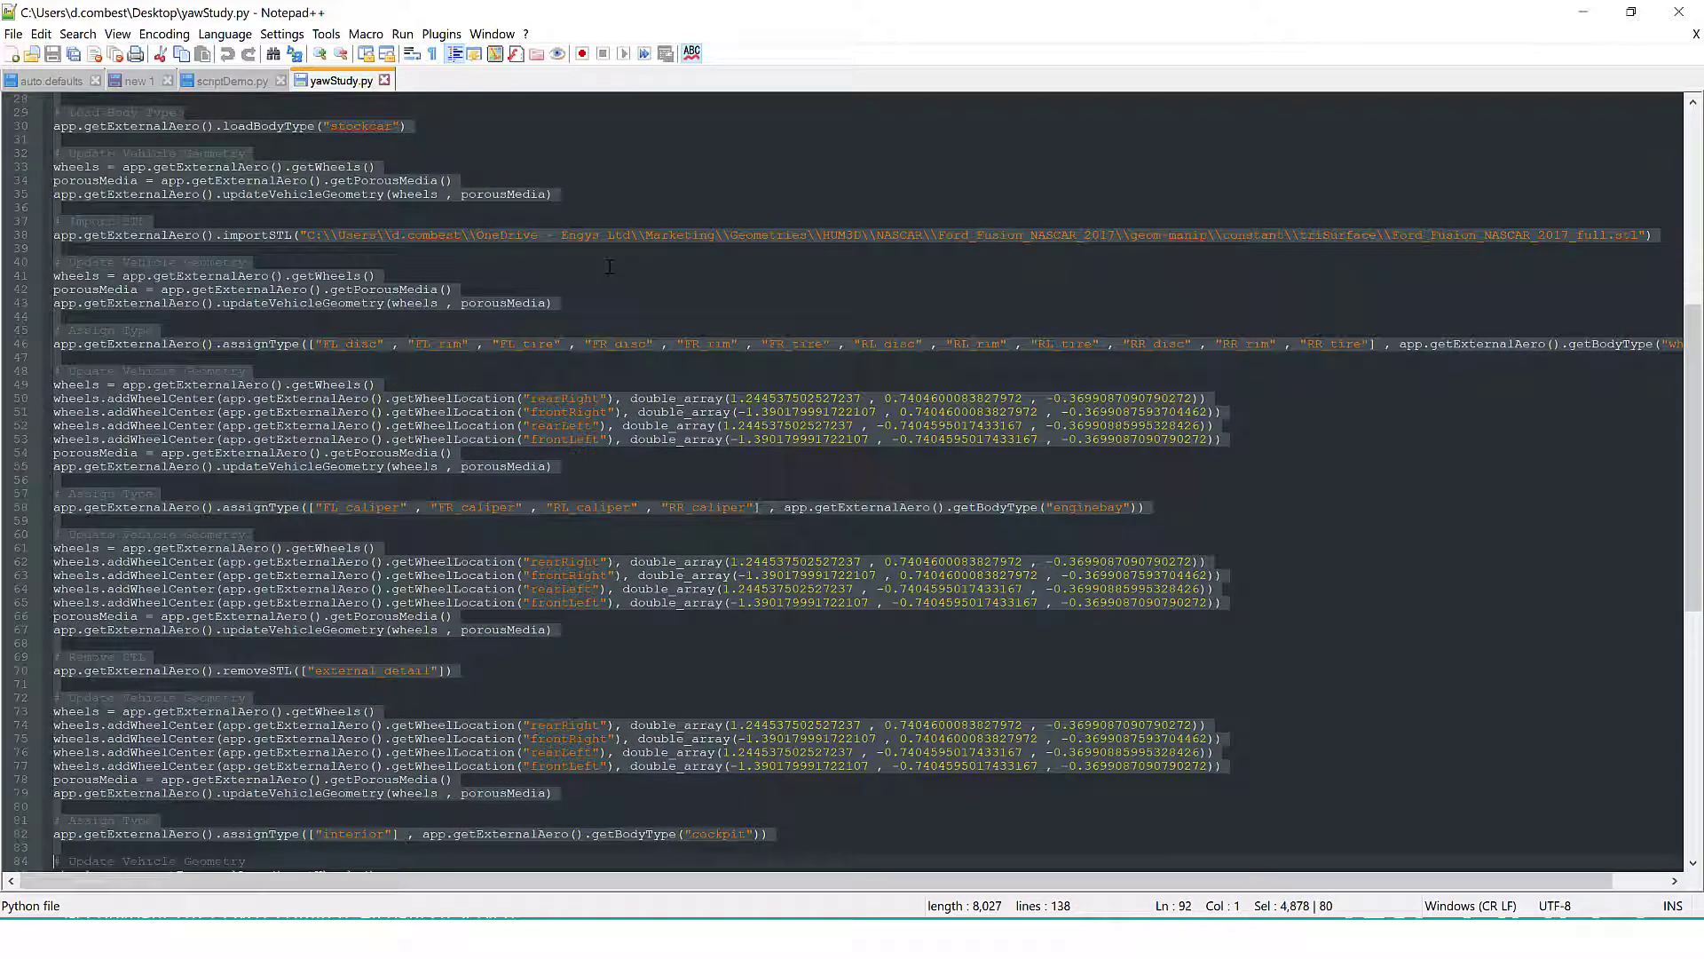
pyautogui.hotkey('shift', 'Down')
pyautogui.hotkey('shift', 'Down')
pyautogui.hotkey('shift', 'Down')
pyautogui.hotkey('shift', 'Down')
pyautogui.hotkey('shift', 'Down')
pyautogui.hotkey('shift', 'Down')
pyautogui.hotkey('shift', 'Down')
pyautogui.hotkey('shift', 'Down')
pyautogui.hotkey('shift', 'Down')
pyautogui.hotkey('shift', 'Down')
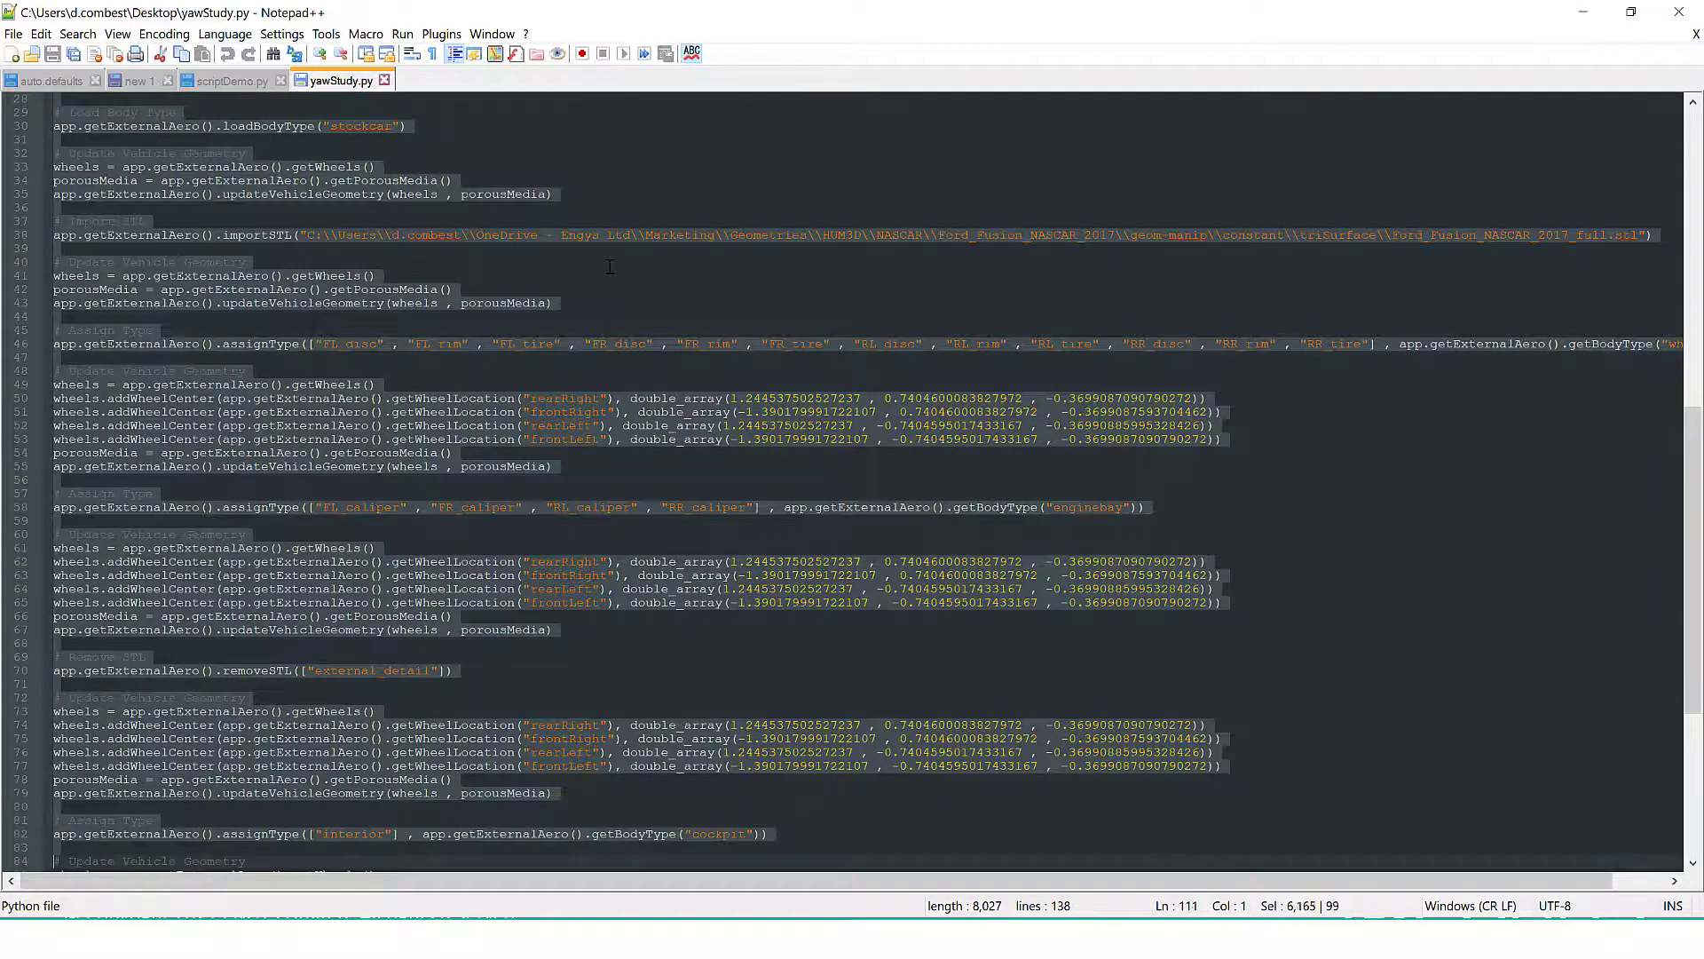
pyautogui.hotkey('shift', 'Down')
pyautogui.hotkey('shift', 'Down')
pyautogui.hotkey('shift', 'Down')
pyautogui.hotkey('shift', 'Down')
pyautogui.hotkey('shift', 'Down')
pyautogui.hotkey('shift', 'Down')
pyautogui.hotkey('shift', 'Down')
pyautogui.hotkey('shift', 'Down')
pyautogui.hotkey('shift', 'Down')
pyautogui.hotkey('shift', 'Down')
pyautogui.hotkey('shift', 'Down')
pyautogui.hotkey('shift', 'Down')
pyautogui.hotkey('shift', 'Down')
pyautogui.hotkey('shift', 'Down')
pyautogui.hotkey('shift', 'Down')
pyautogui.hotkey('shift', 'Down')
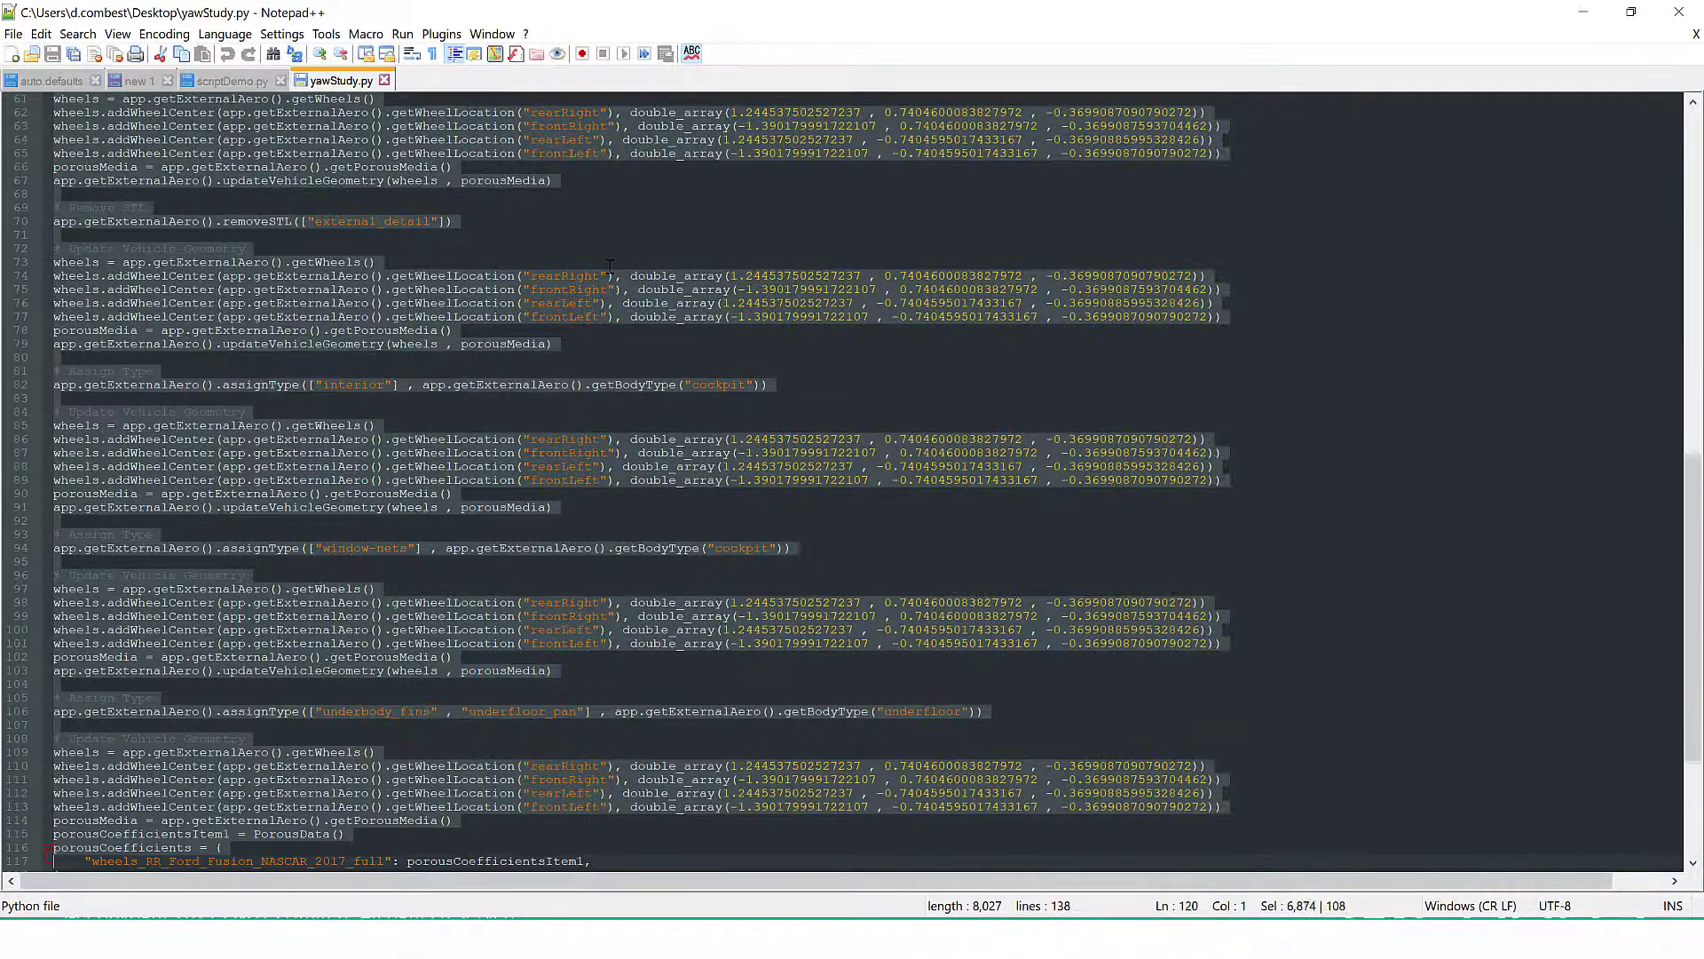
pyautogui.hotkey('shift', 'Down')
pyautogui.hotkey('shift', 'Down')
pyautogui.hotkey('shift', 'Down')
pyautogui.hotkey('shift', 'Down')
pyautogui.hotkey('shift', 'Down')
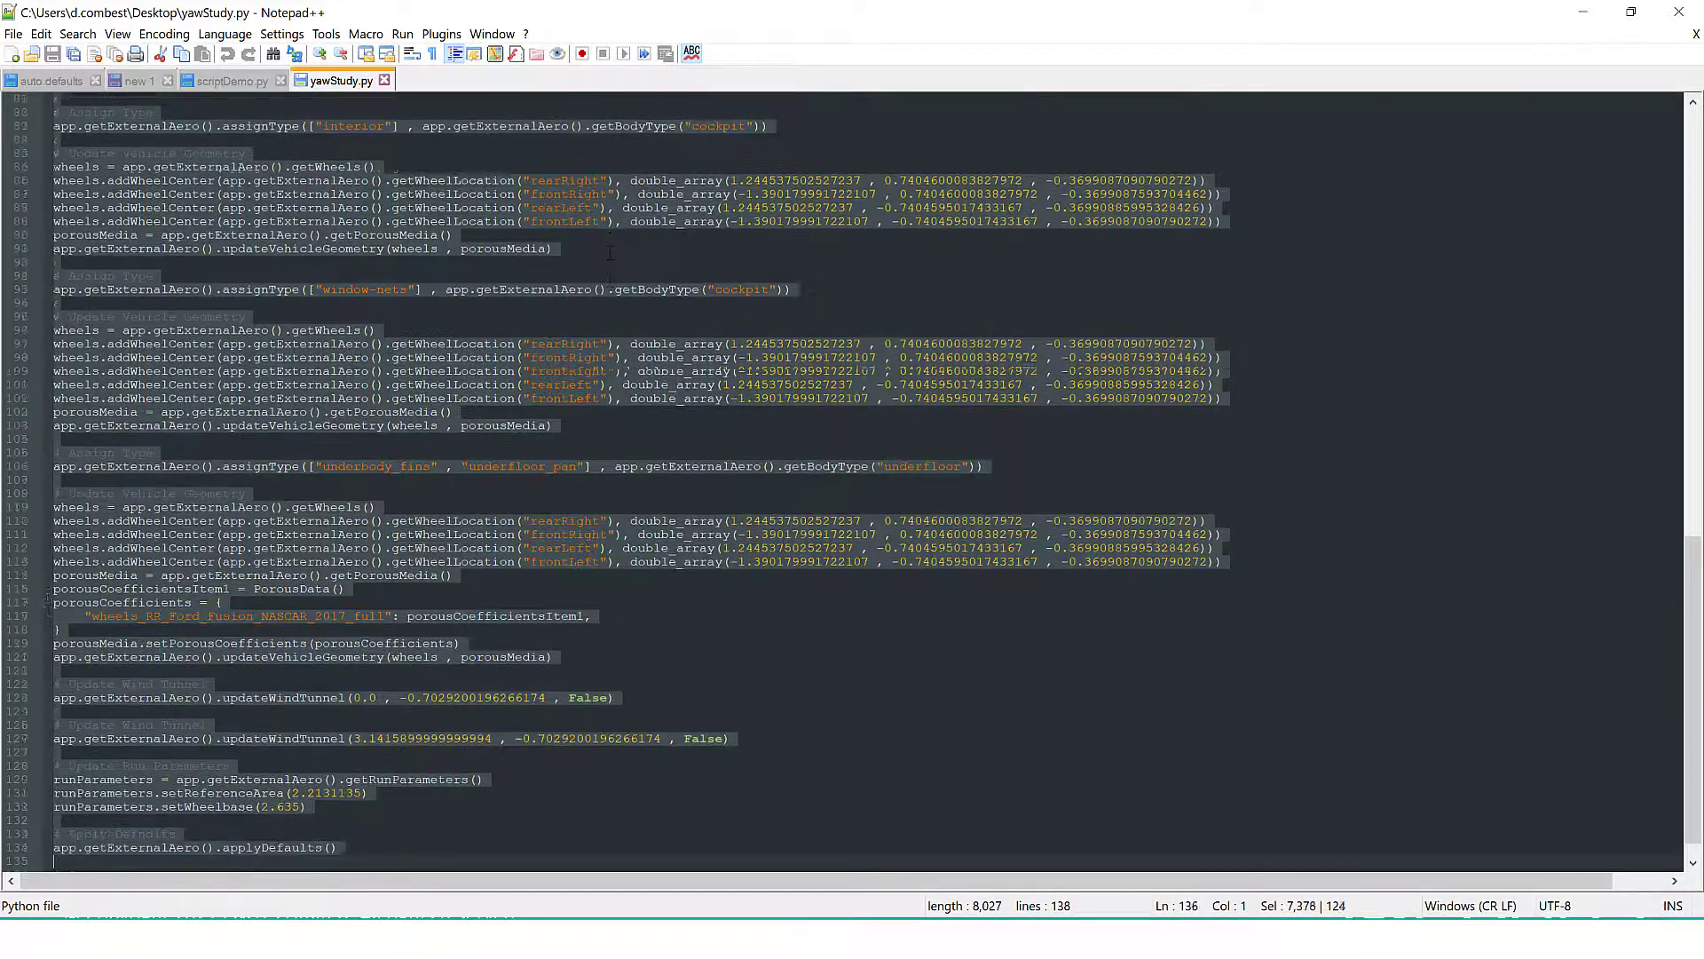
pyautogui.press('Tab')
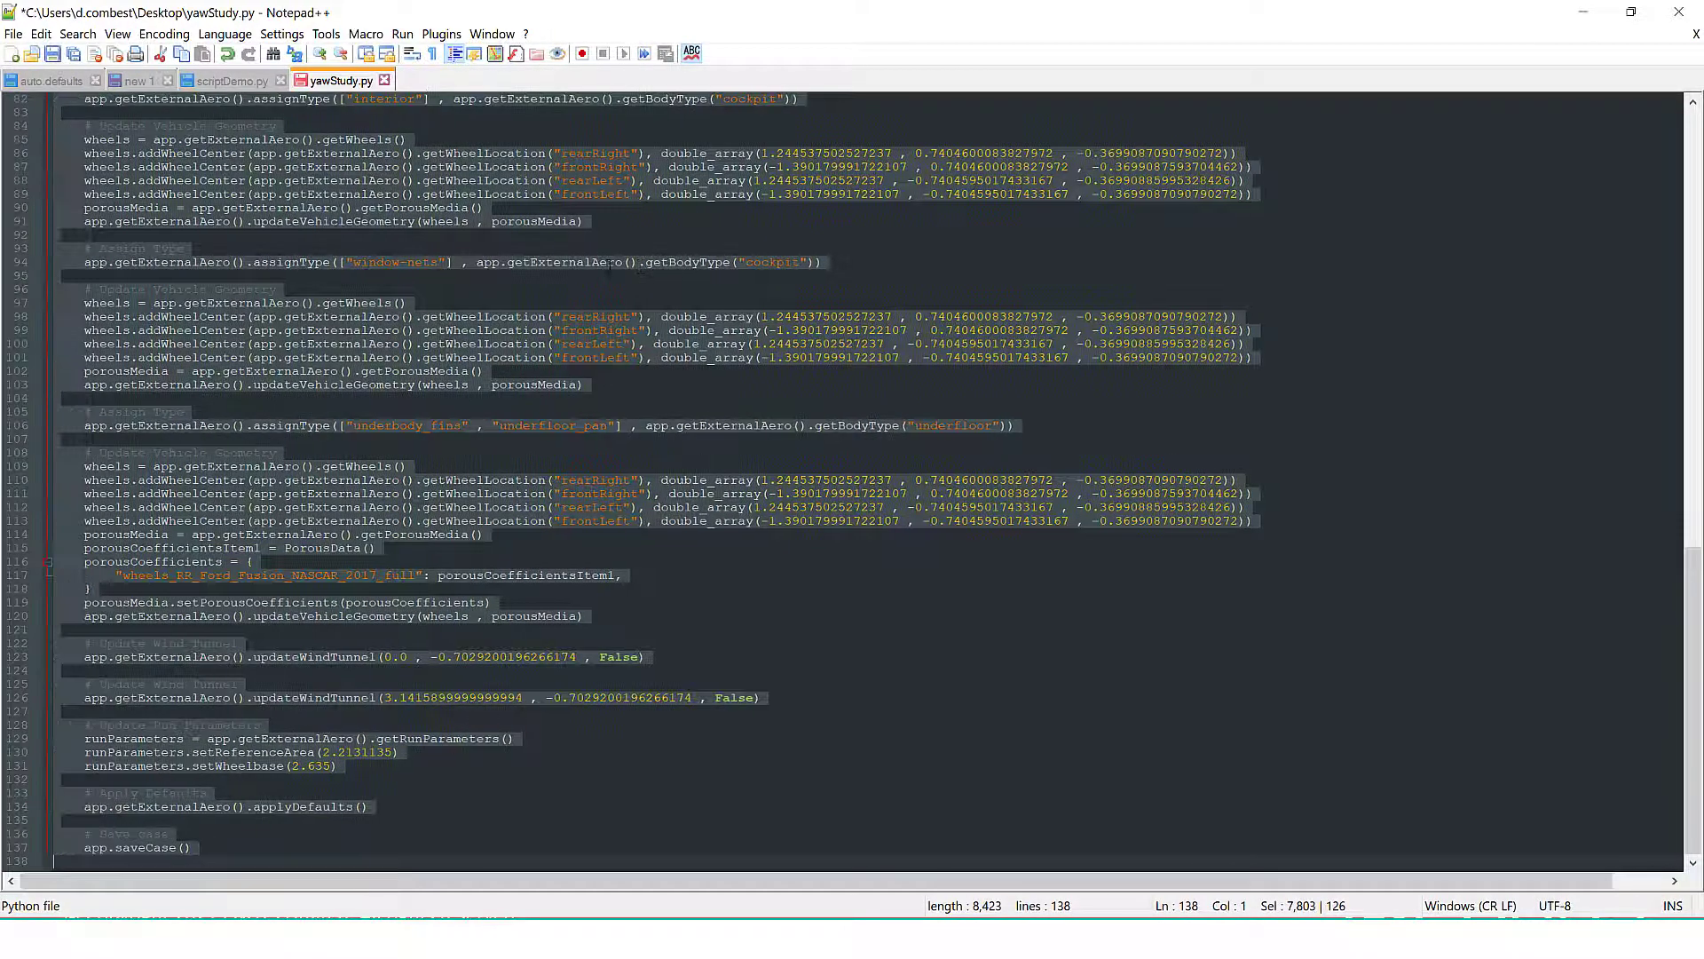
# Define a function named myfunction with the parameter variable above the indented code, directly before app = ELEMENTS()
pyautogui.scroll(15, 544, 384)
pyautogui.scroll(12, 497, 418)
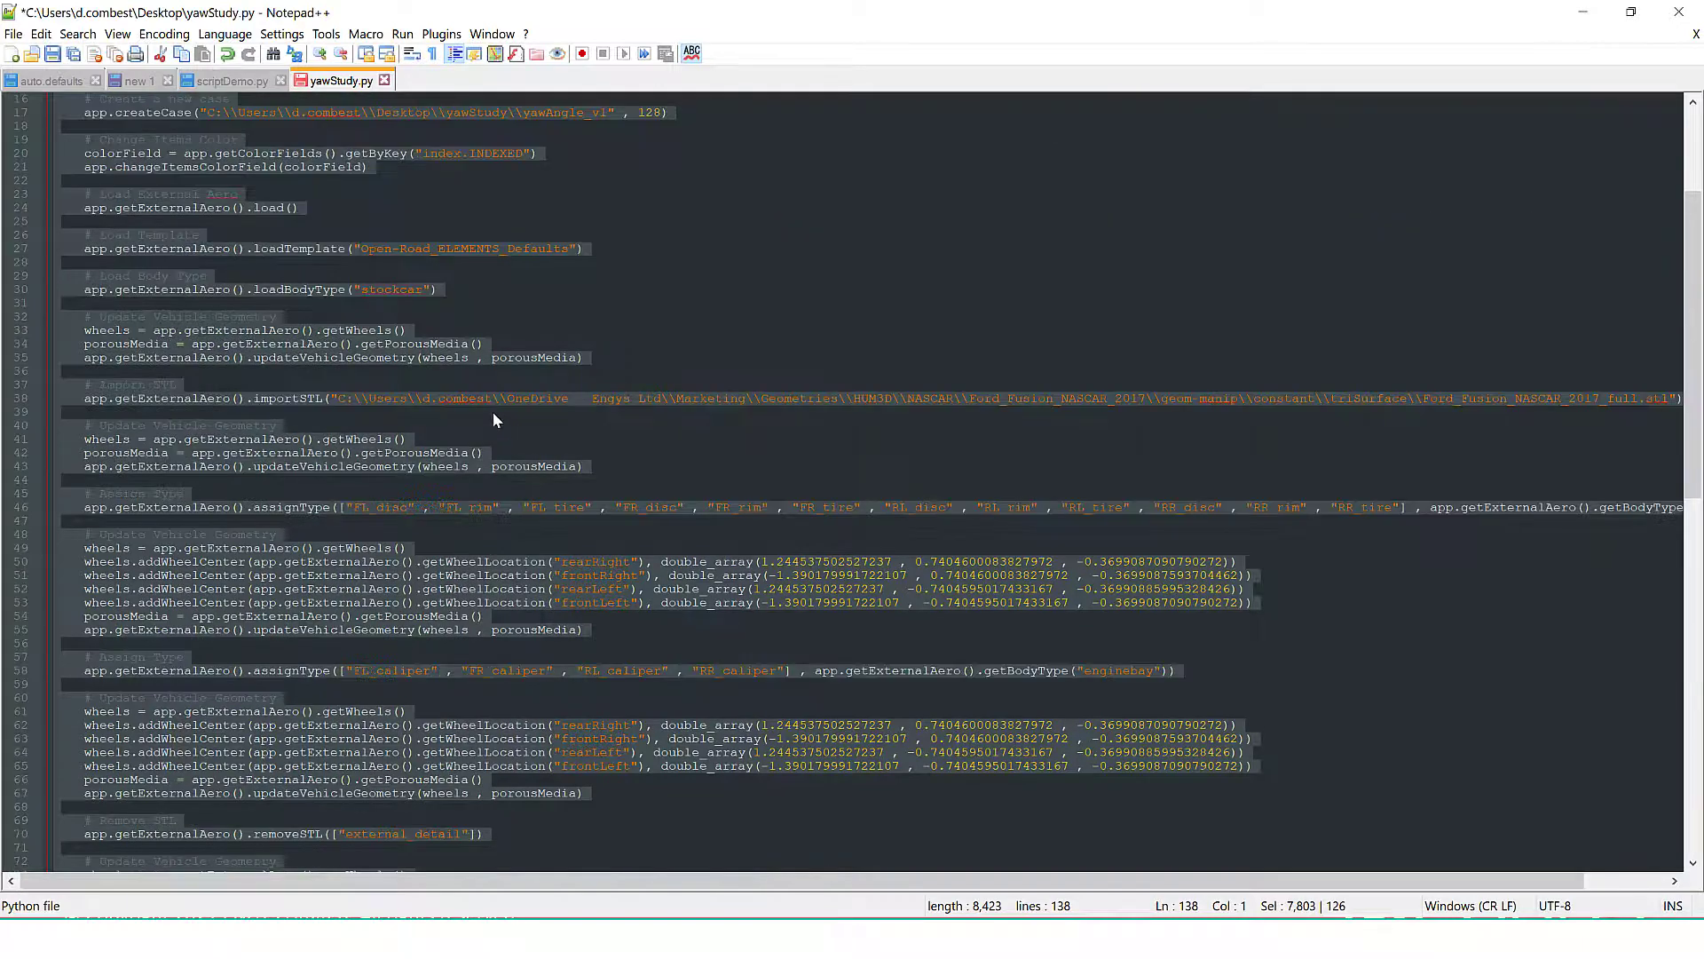
pyautogui.click(186, 250)
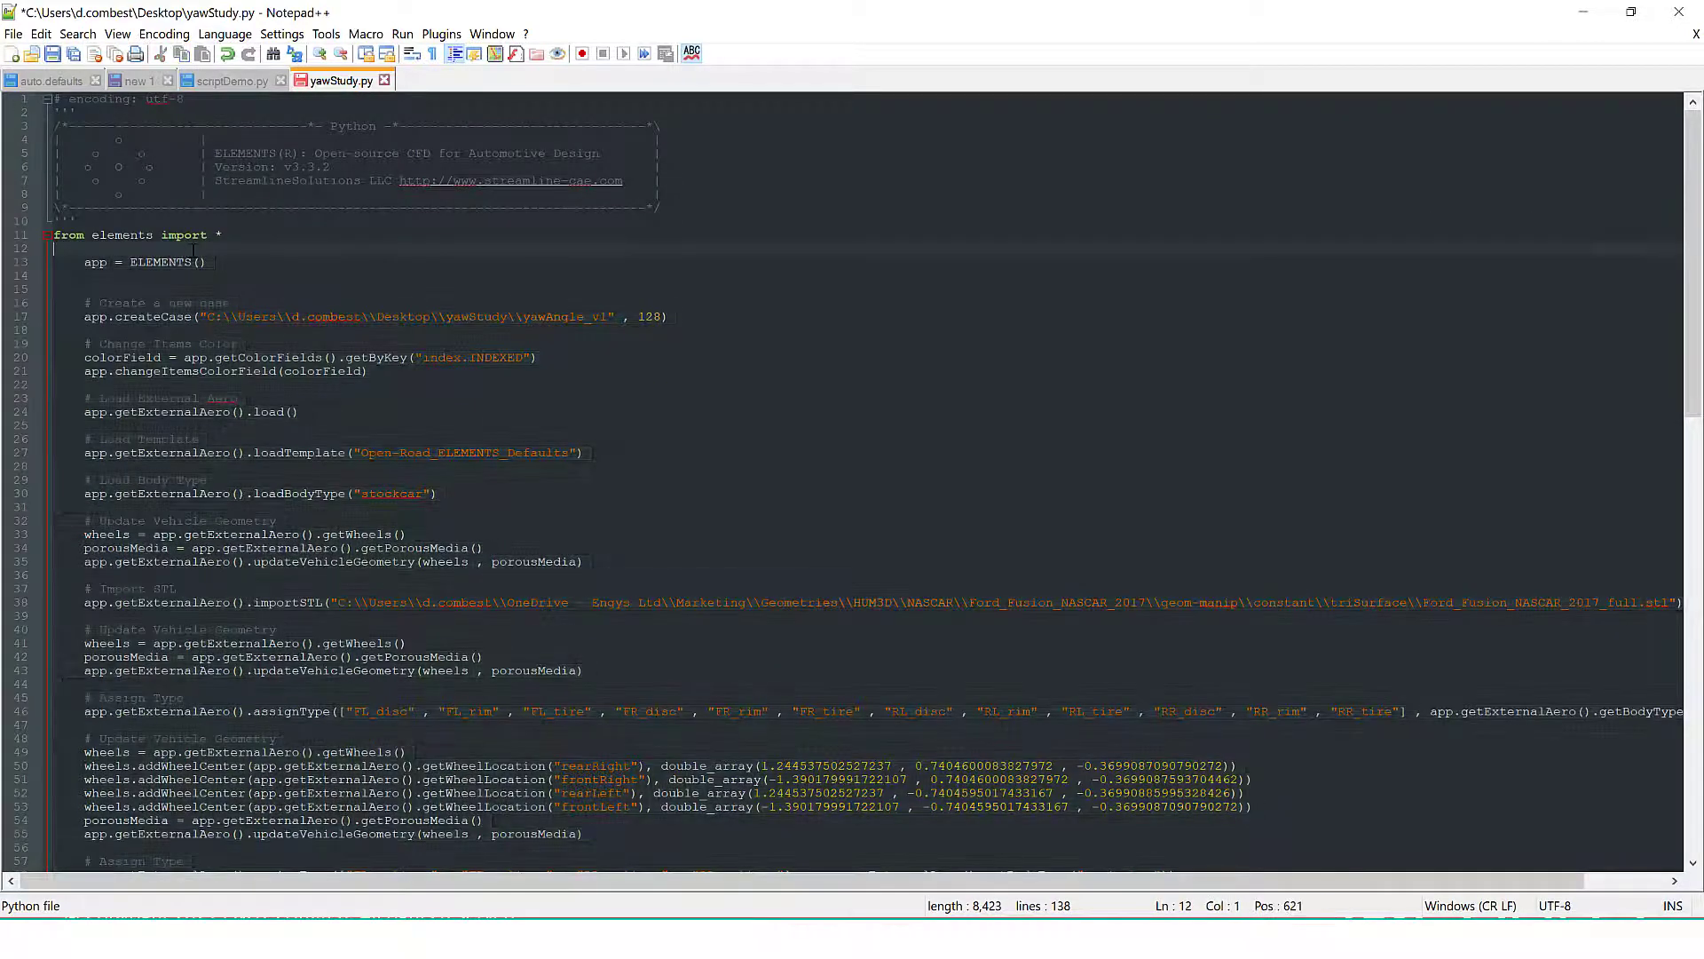
pyautogui.press('Return')
pyautogui.write('def ')
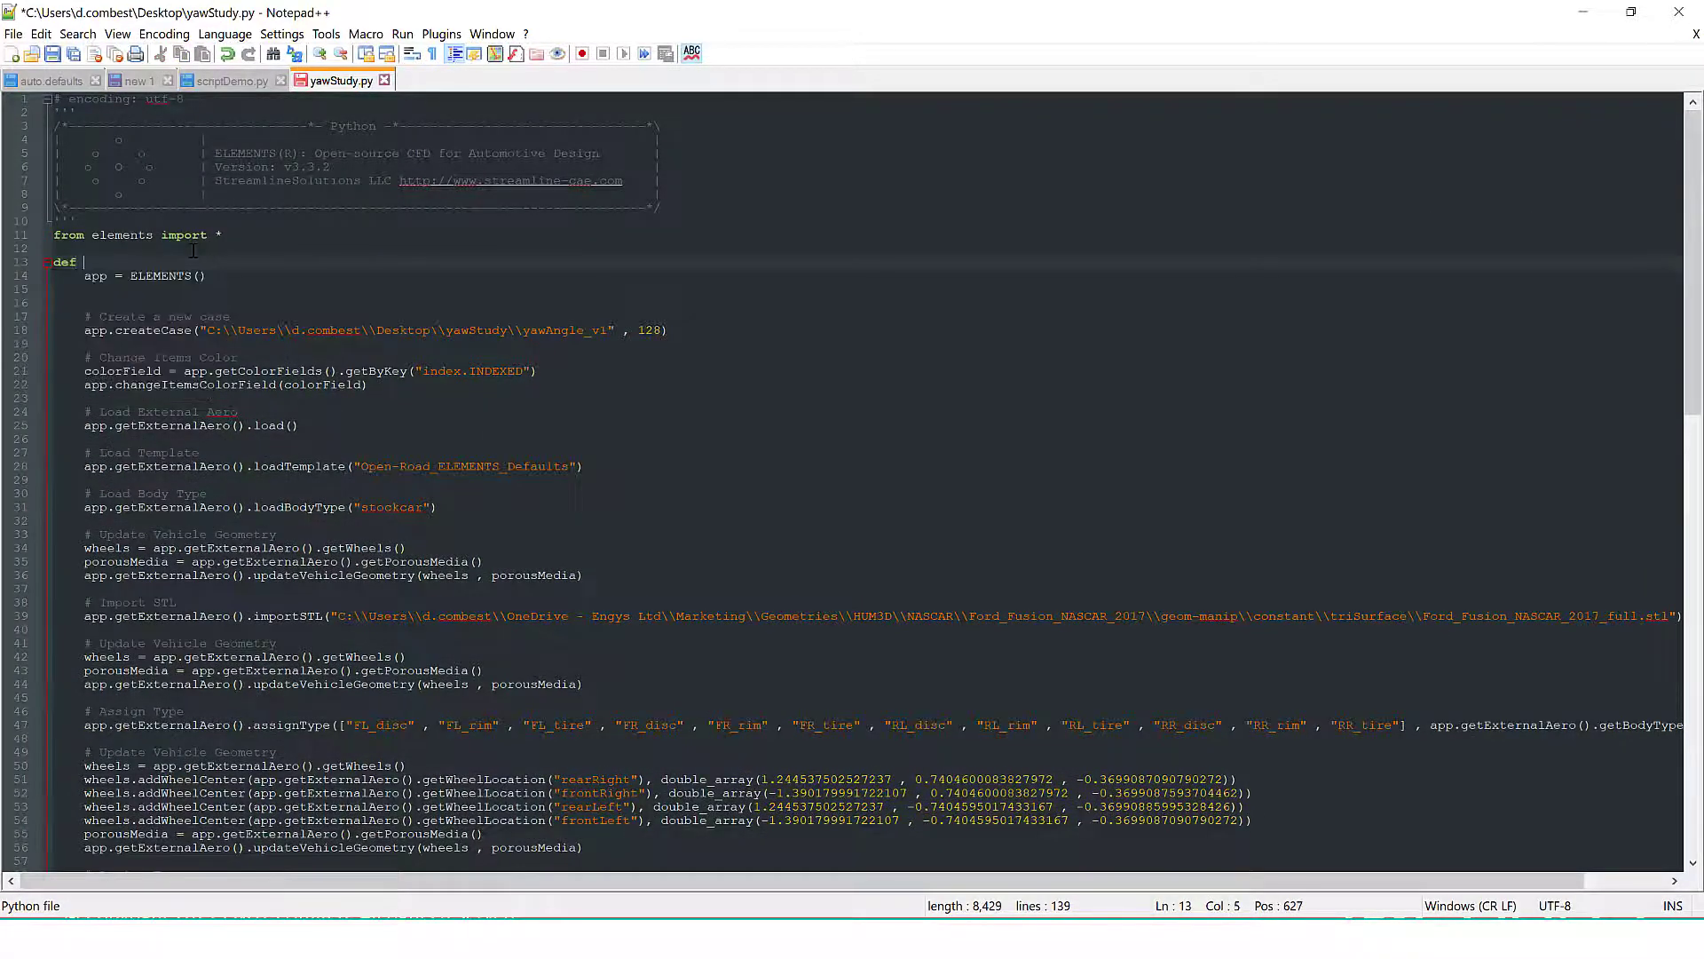
pyautogui.write('myfunction()')
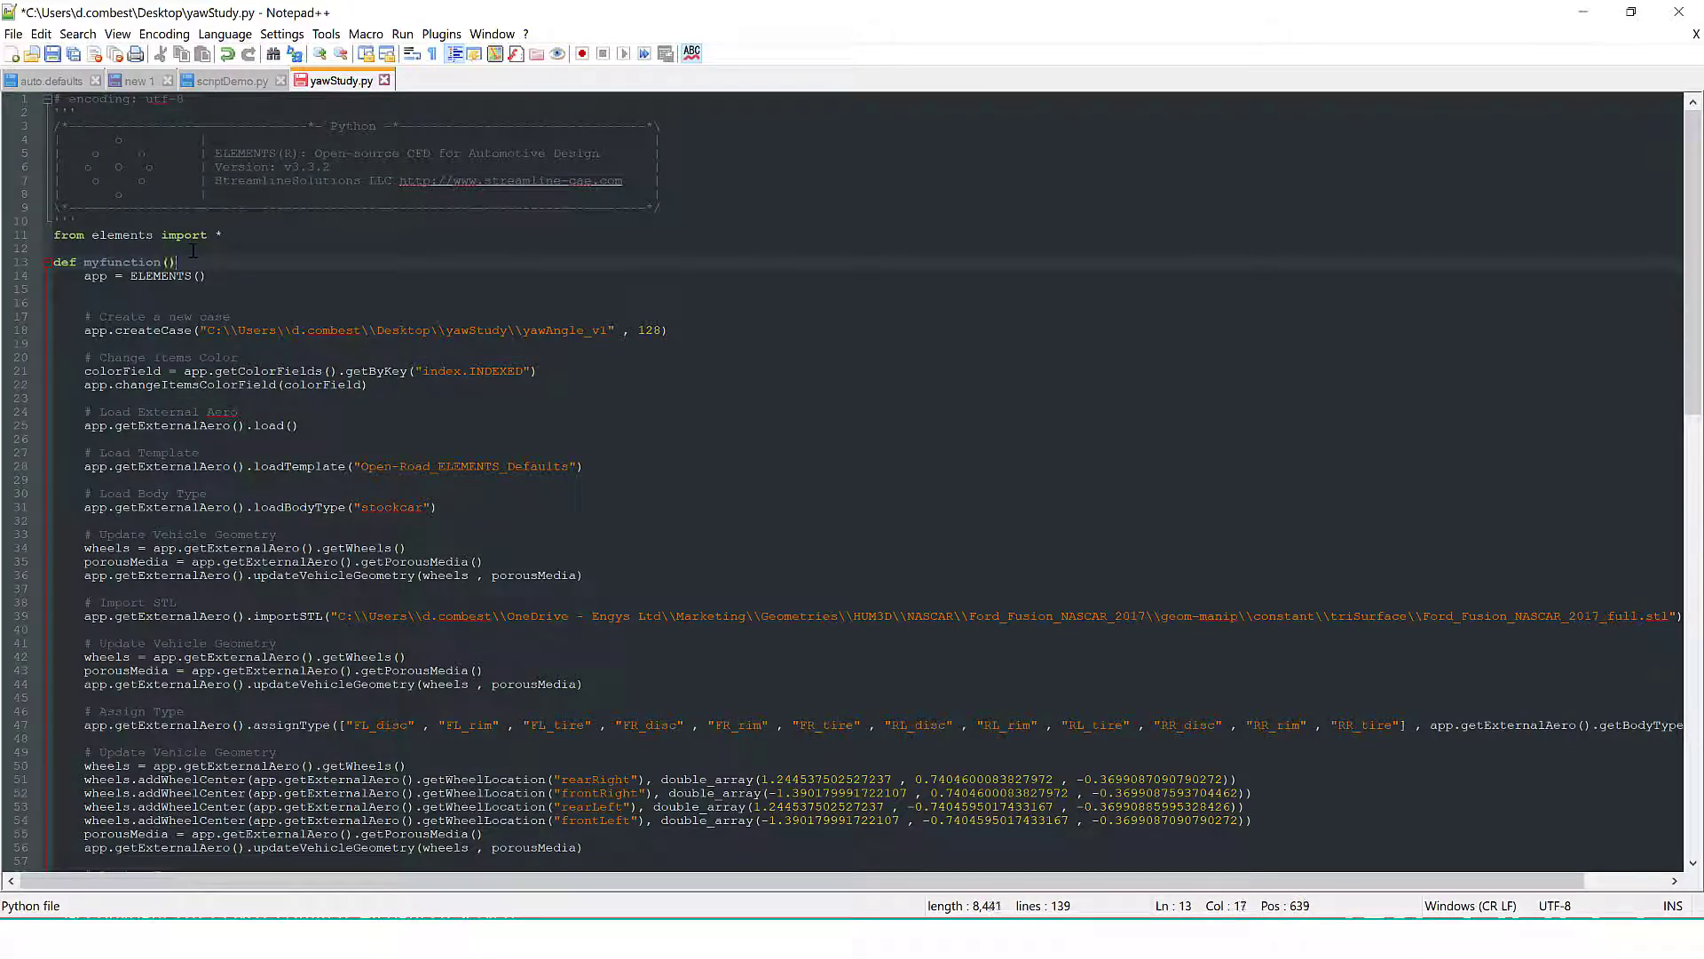
pyautogui.click(48, 263)
pyautogui.click(48, 263)
pyautogui.press('Left')
pyautogui.write('variable')
# Add an unindented call to myfunction with the argument 2 at the script's end, below app.saveCase()
pyautogui.scroll(-6, 852, 474)
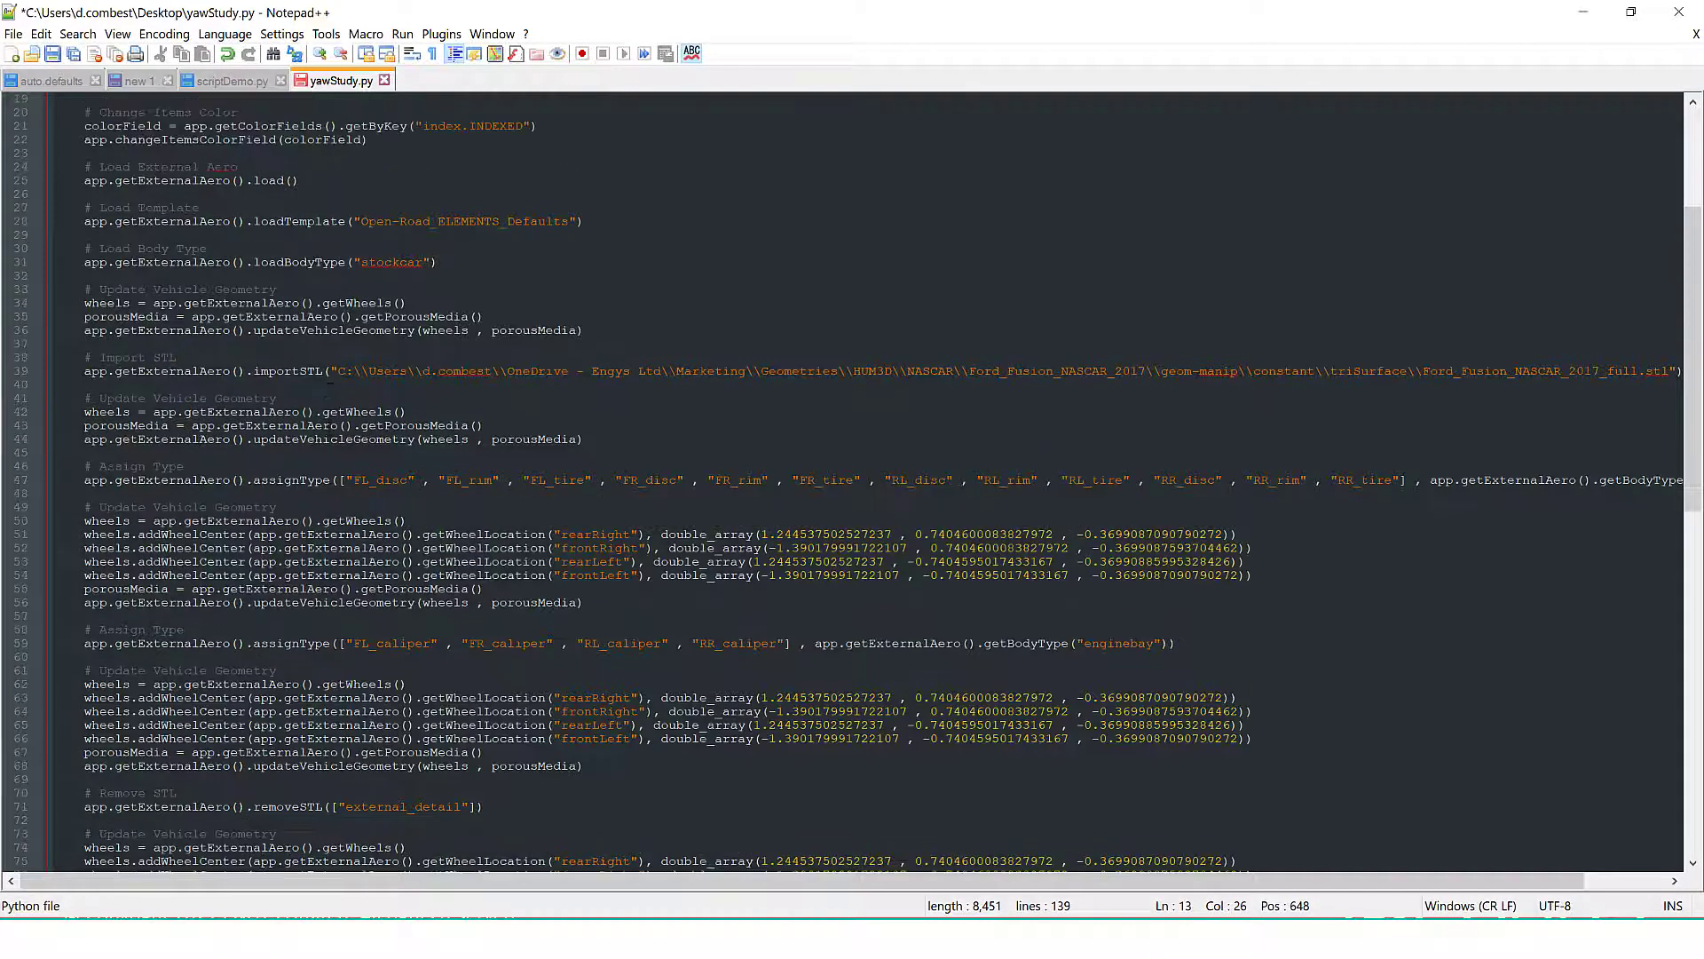
pyautogui.scroll(5, 323, 422)
pyautogui.scroll(-20, 217, 279)
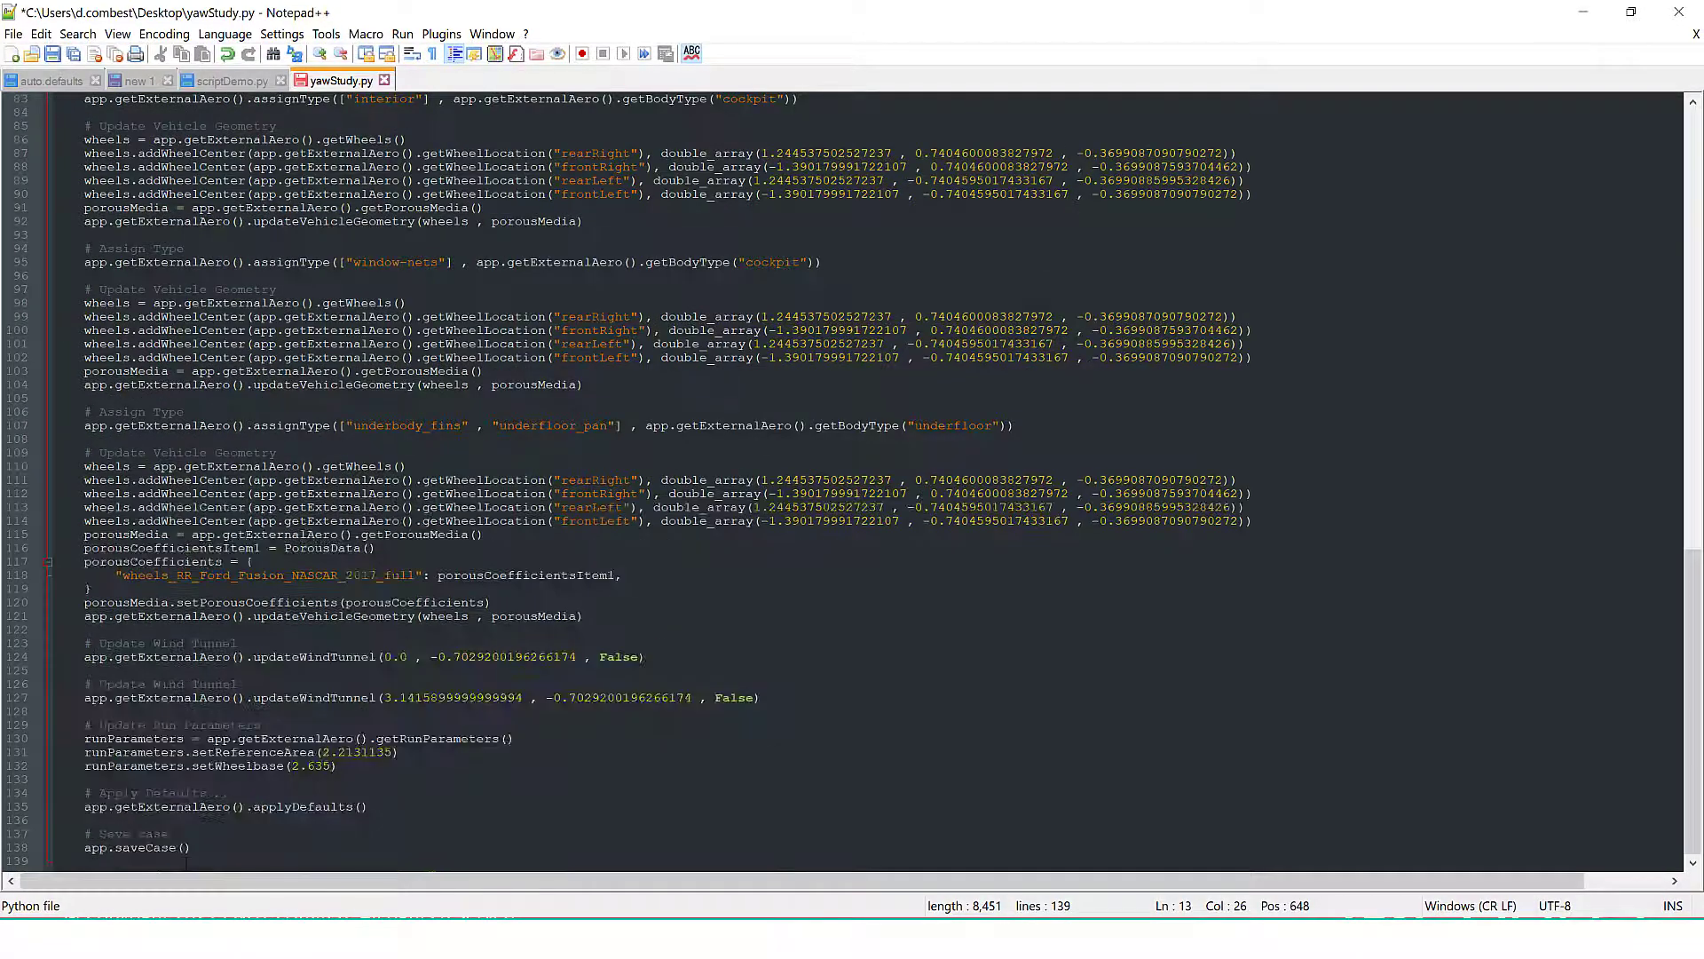
pyautogui.click(219, 860)
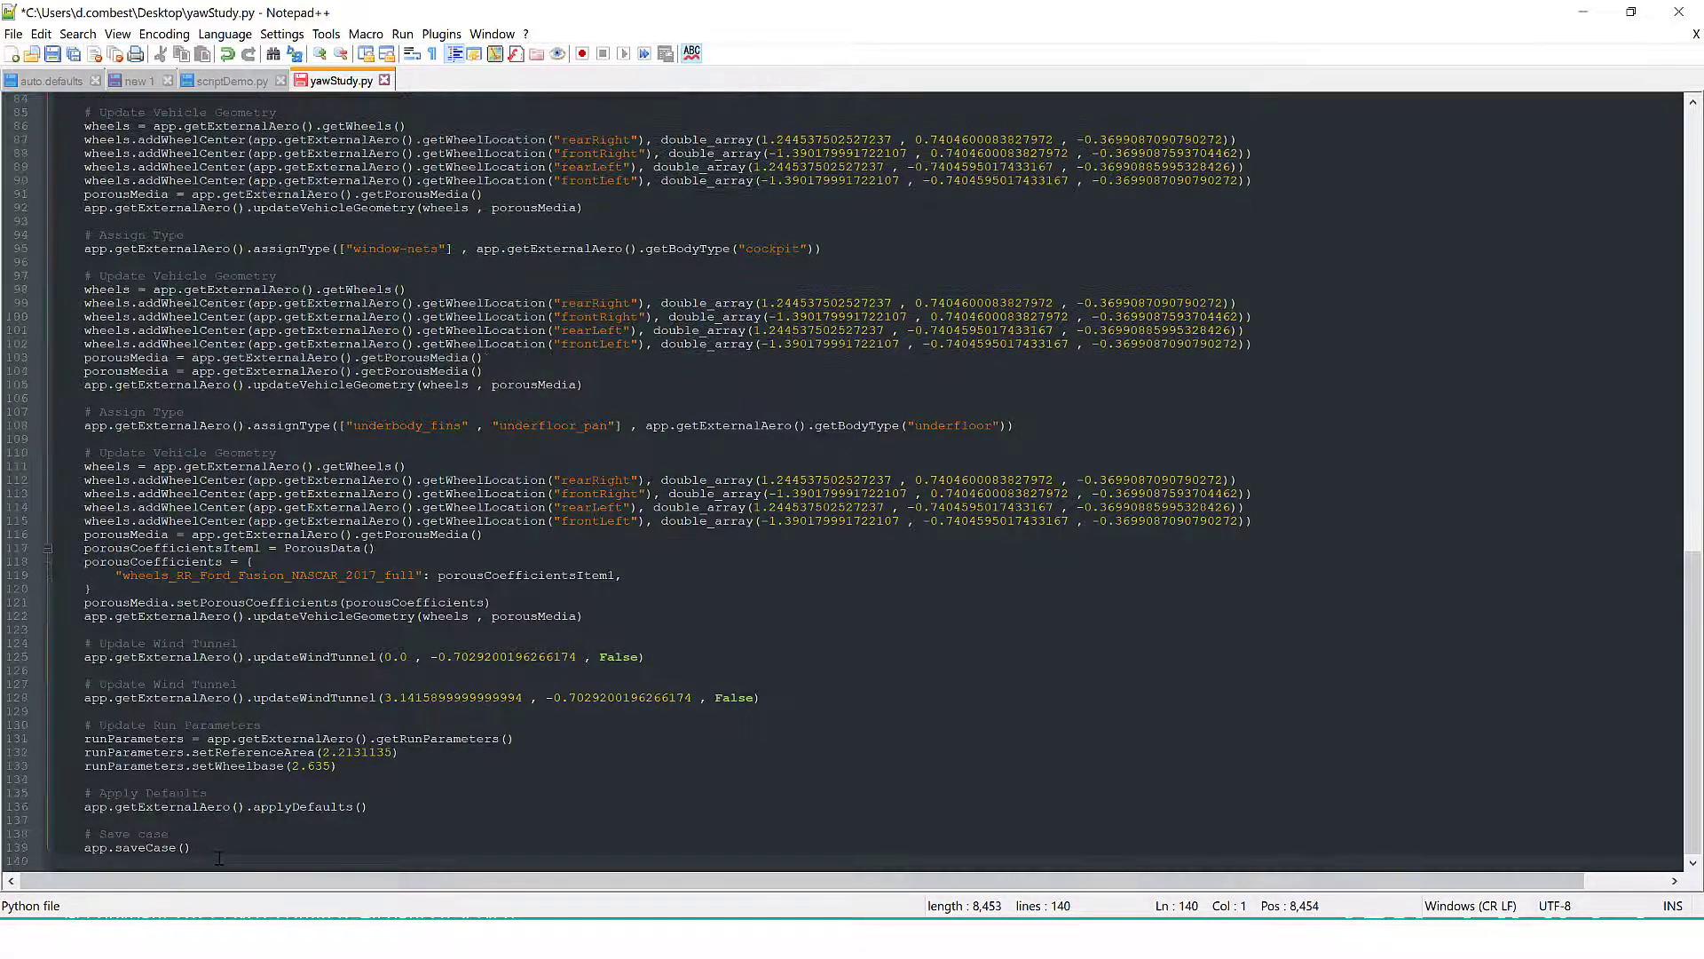
pyautogui.press('Return')
pyautogui.write('my')
pyautogui.press('Return')
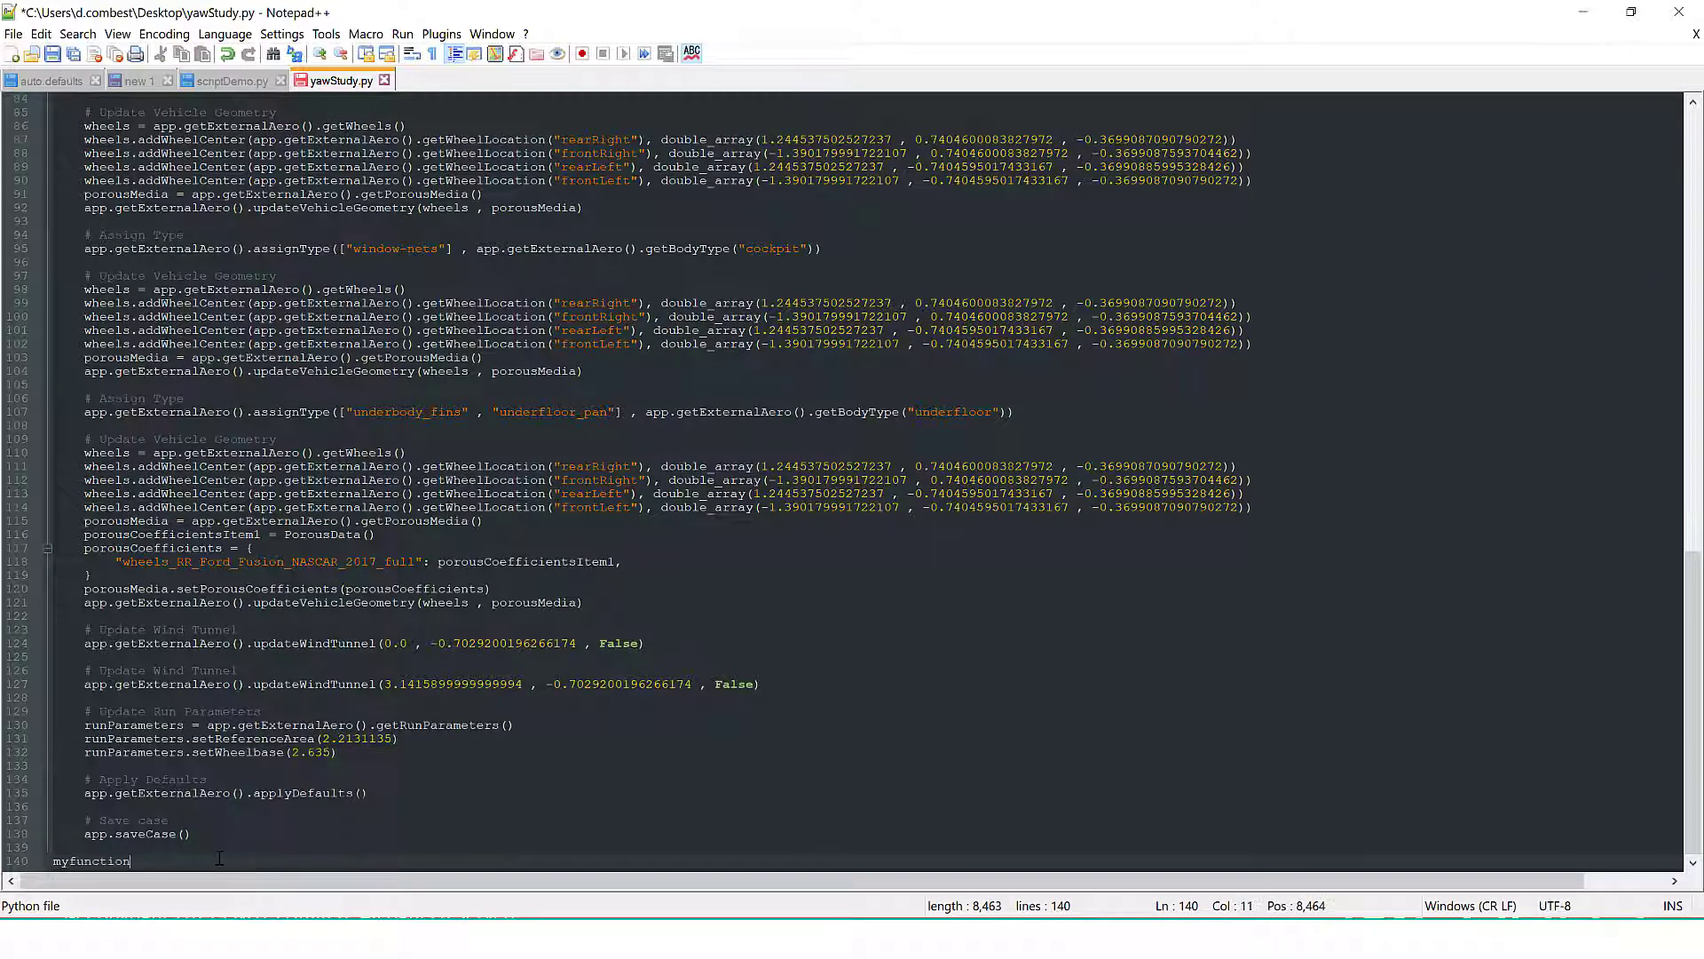
pyautogui.write('(2')
# Replace the numeric yaw angle in the second updateWindTunnel call with the function parameter variable
pyautogui.moveTo(524, 683); pyautogui.dragTo(388, 690)
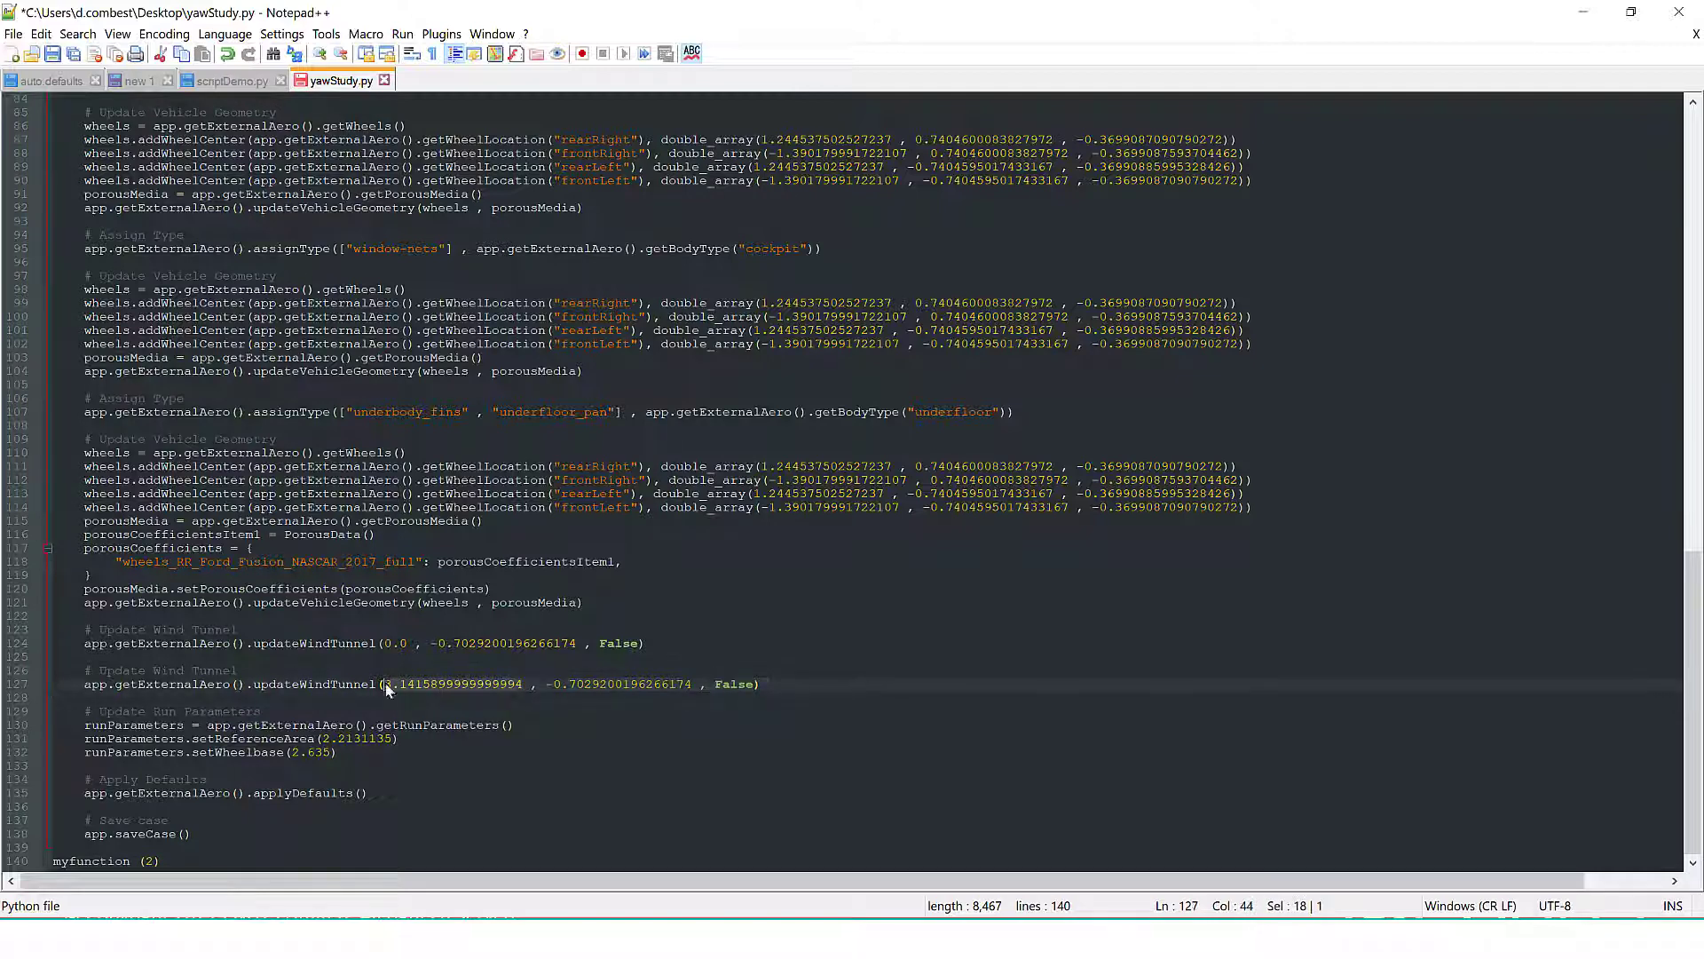
pyautogui.write('vari')
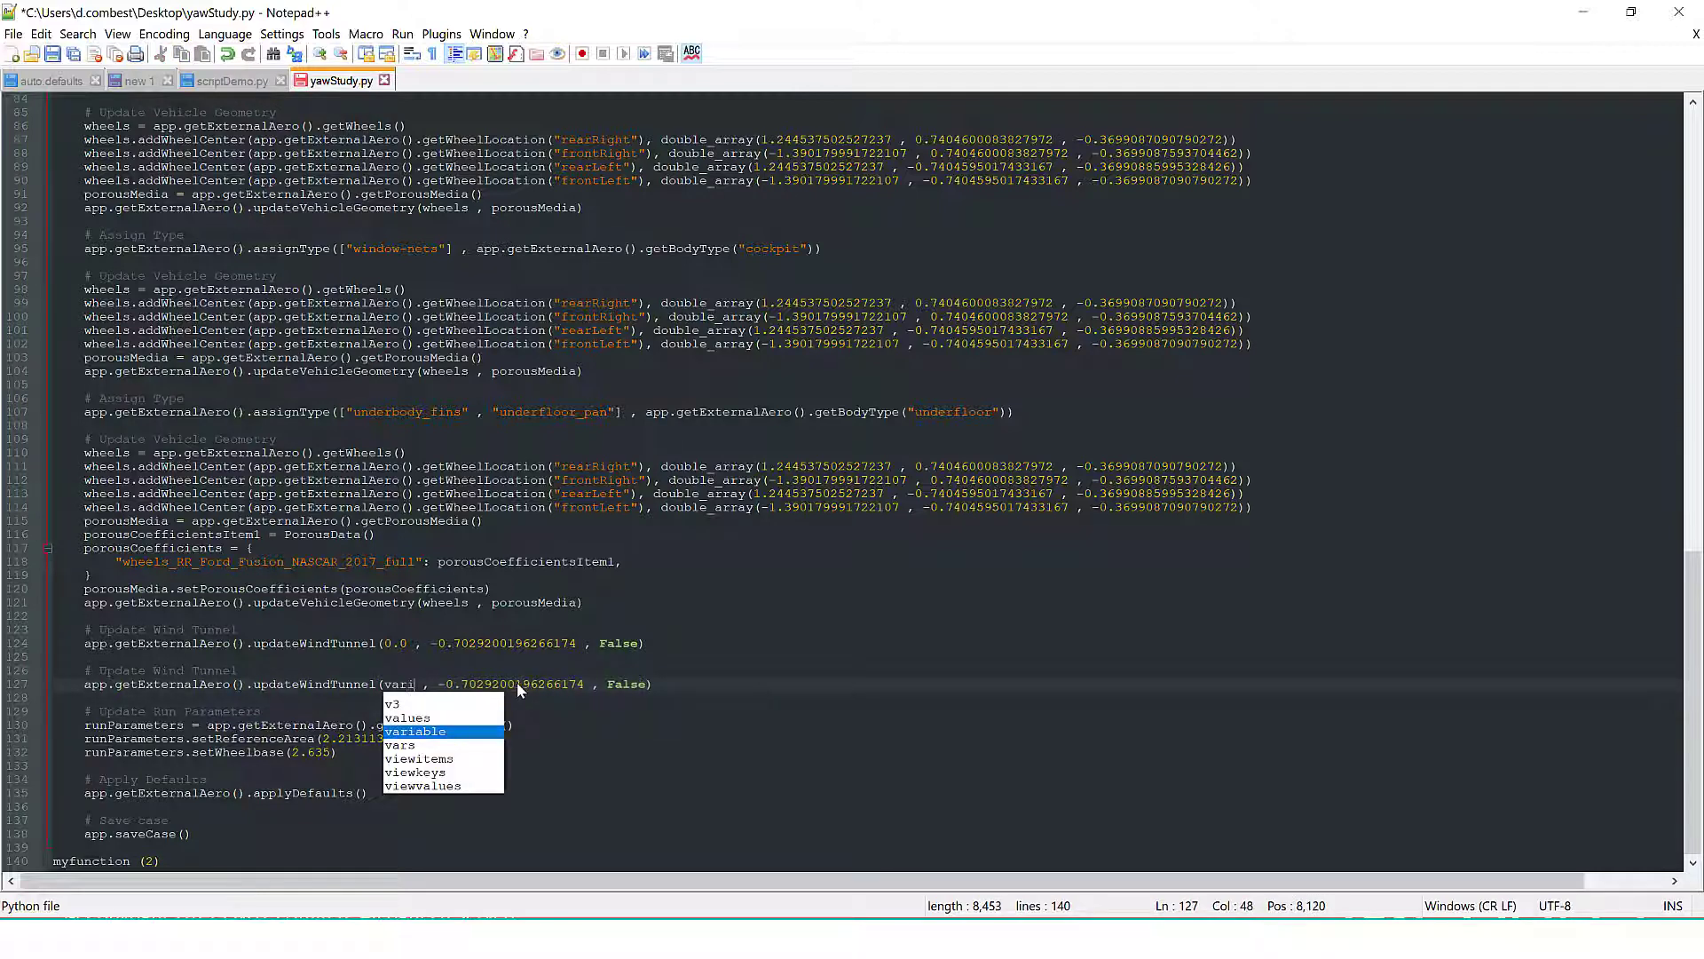
pyautogui.write('able')
pyautogui.click(509, 633)
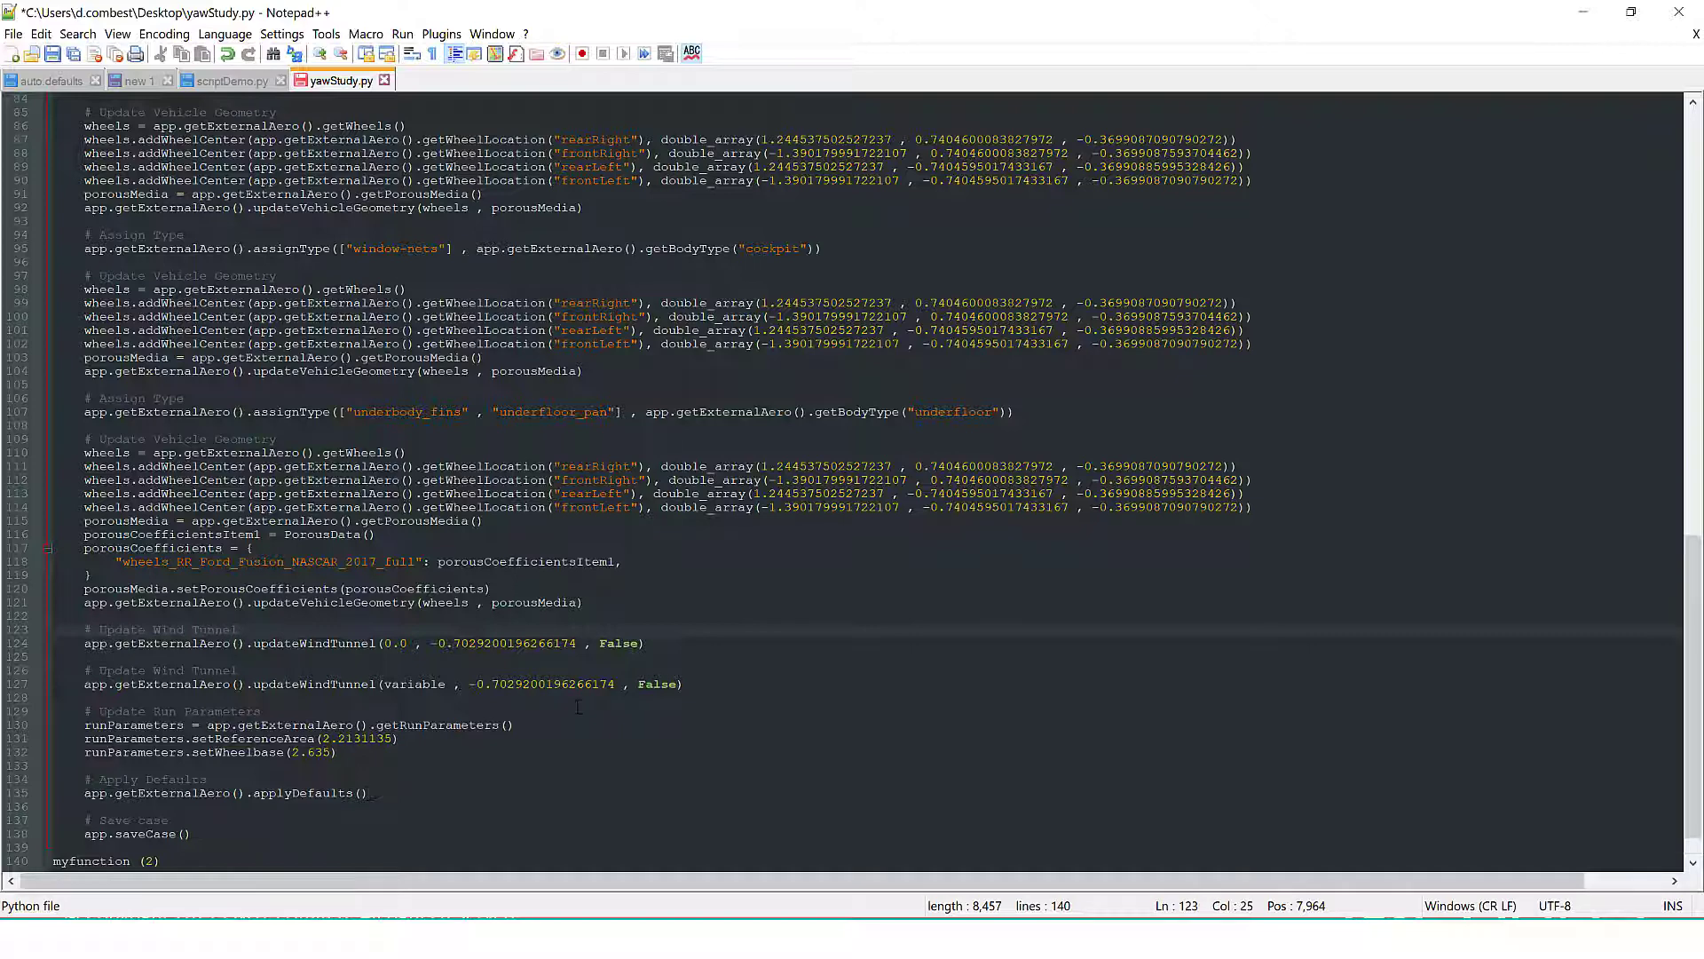
# Switch from the script to the slide presentation and advance to the Running the Script slide
pyautogui.scroll(3, 578, 790)
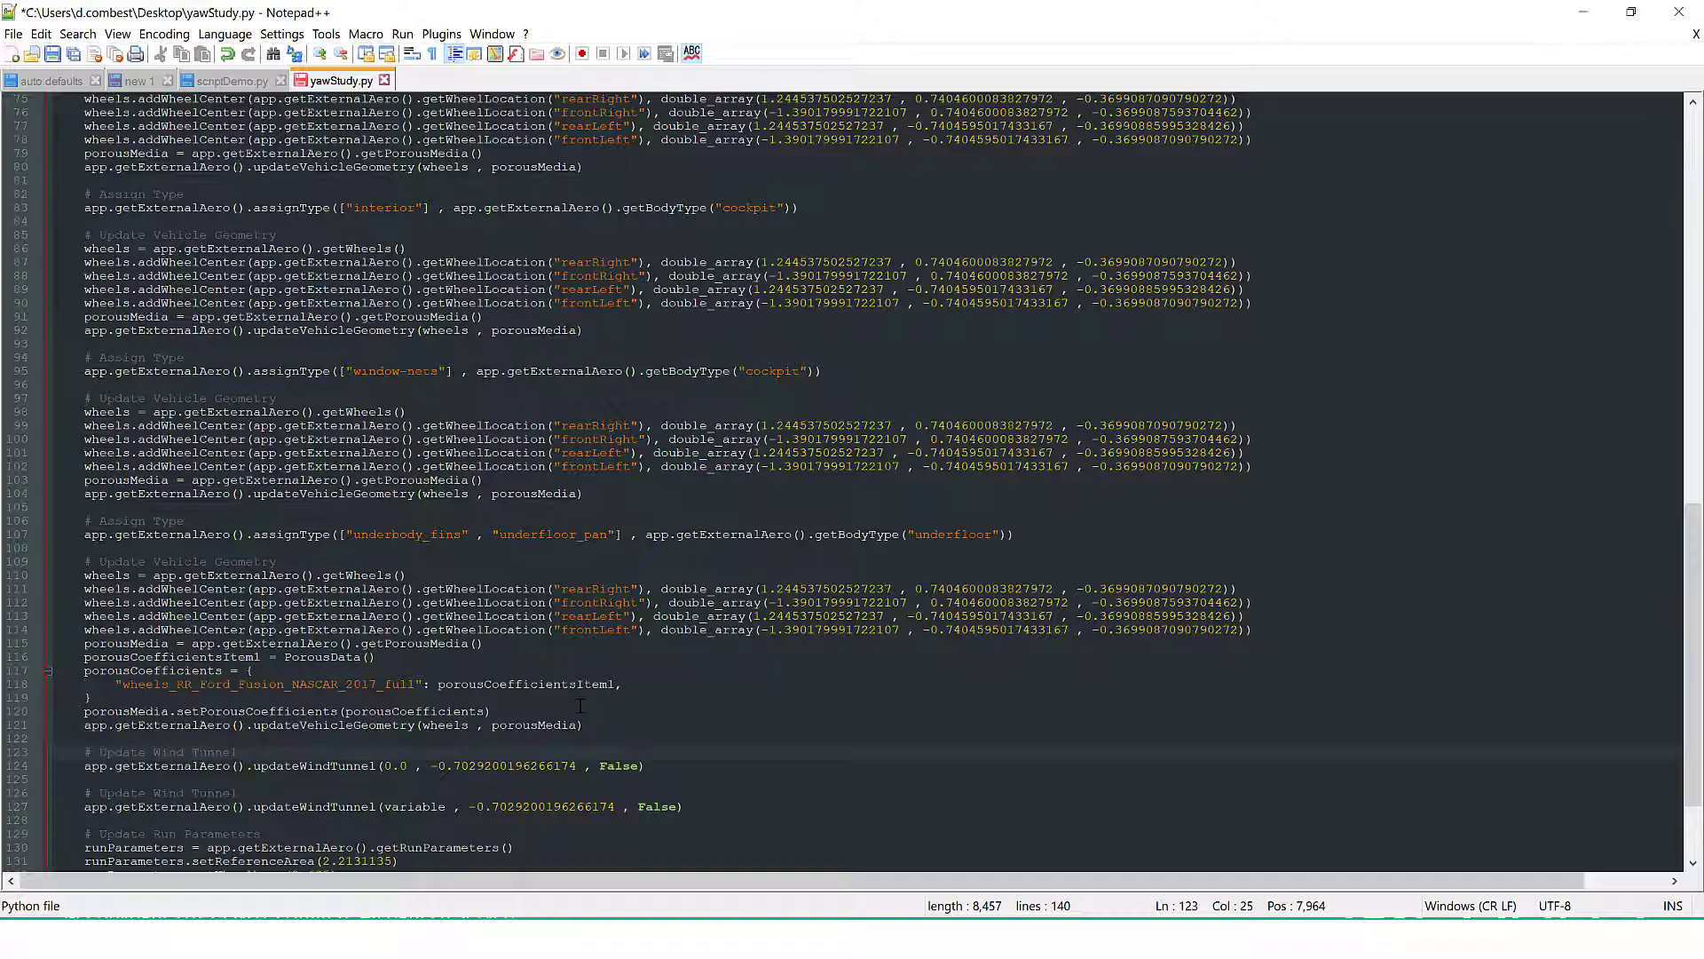
pyautogui.scroll(8, 664, 670)
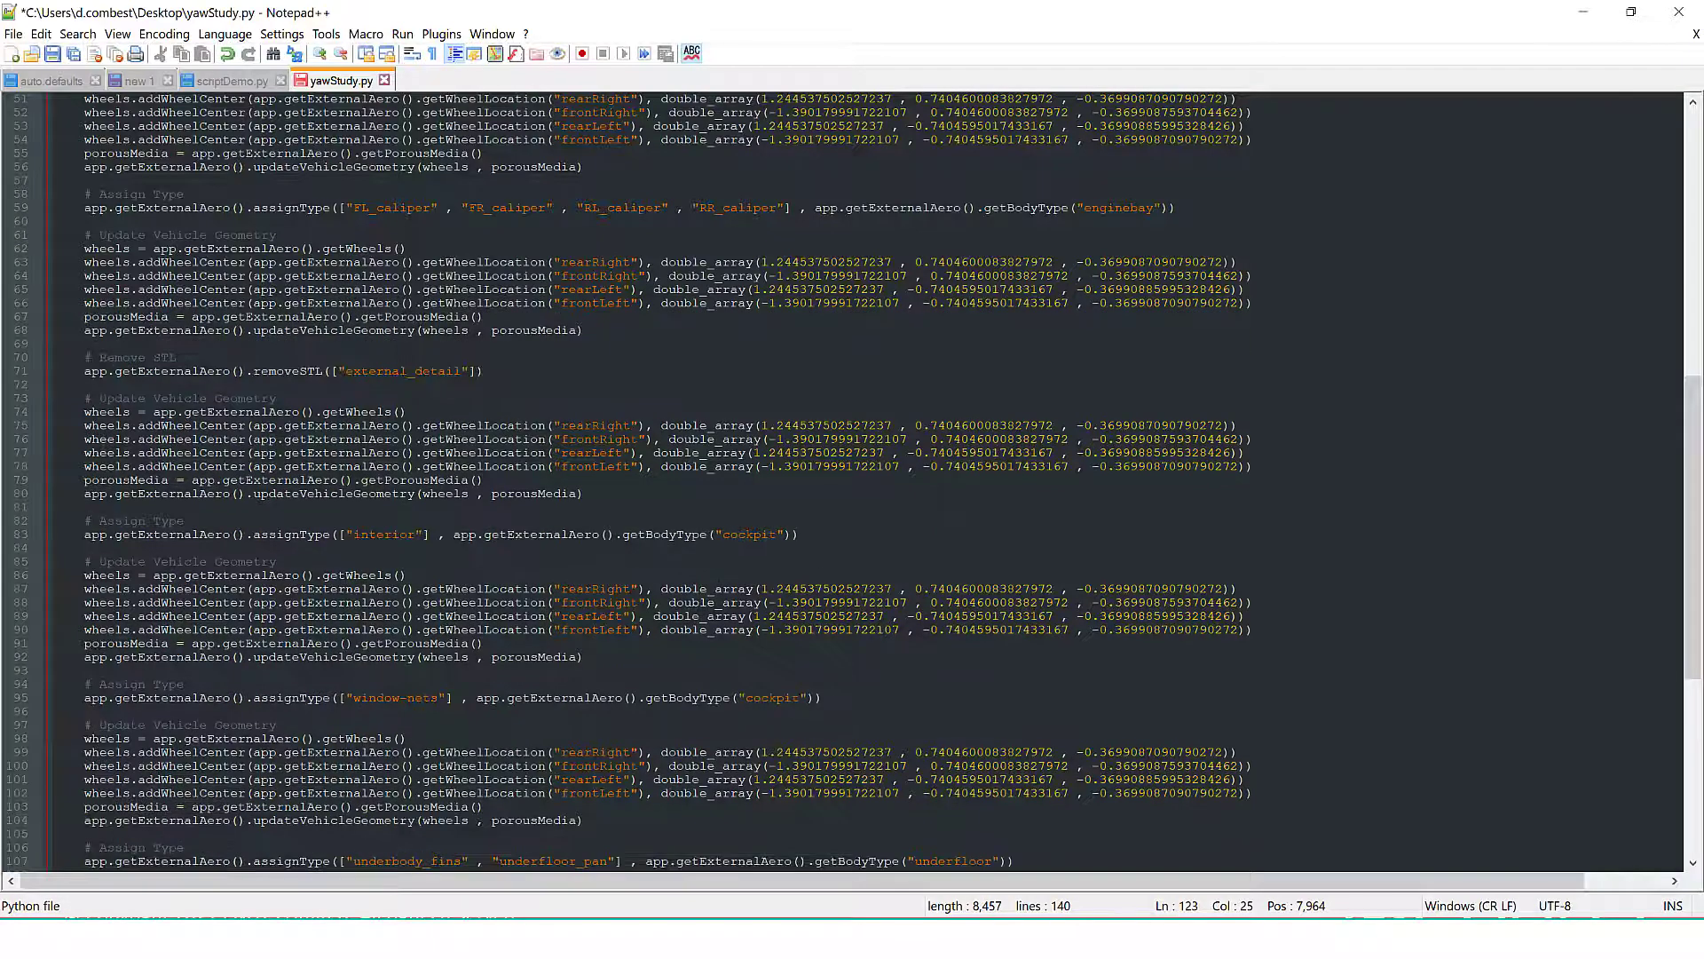
pyautogui.scroll(6, 857, 480)
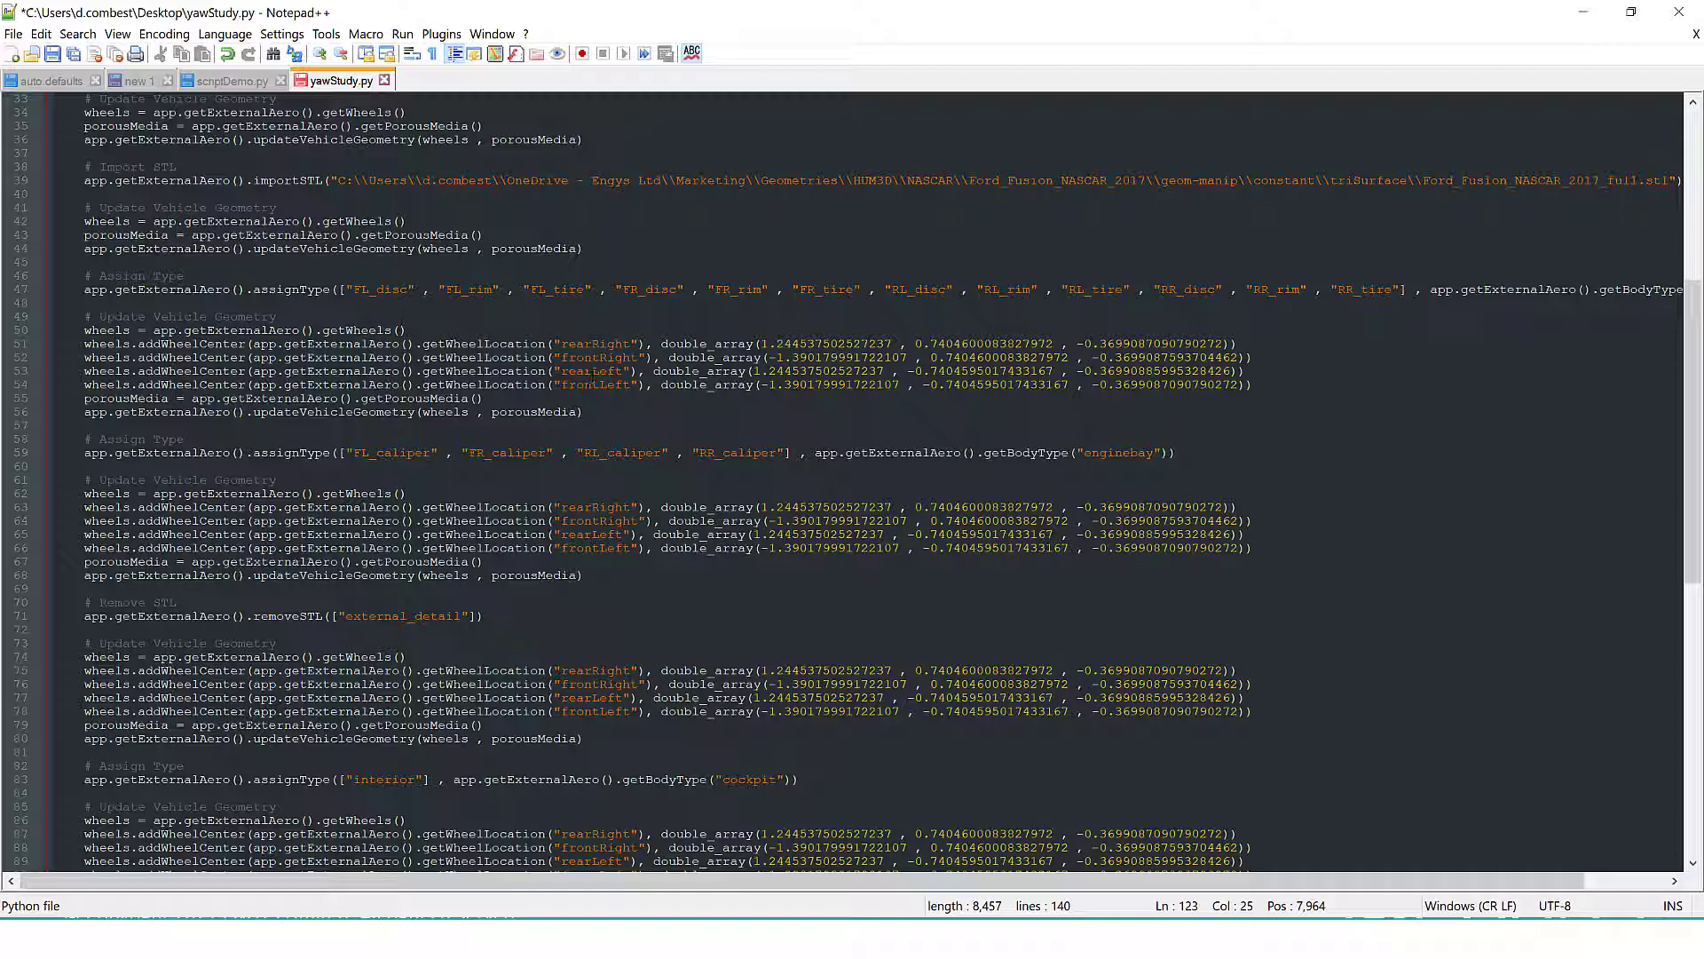
pyautogui.click(1583, 12)
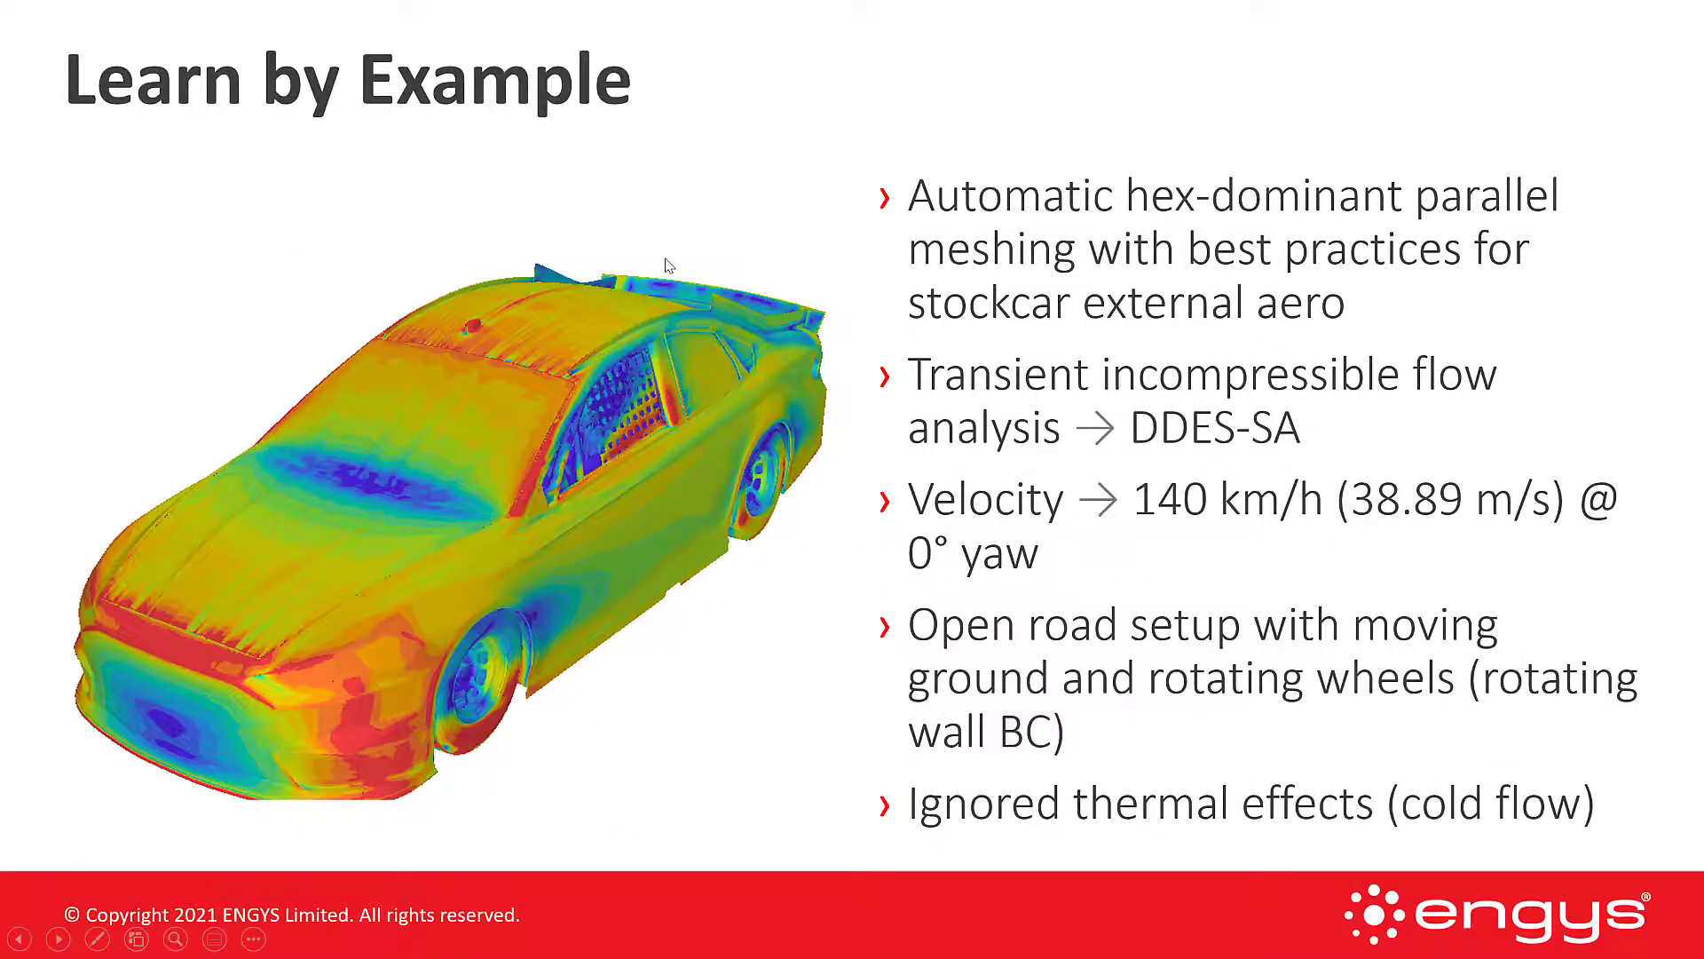
pyautogui.click(743, 213)
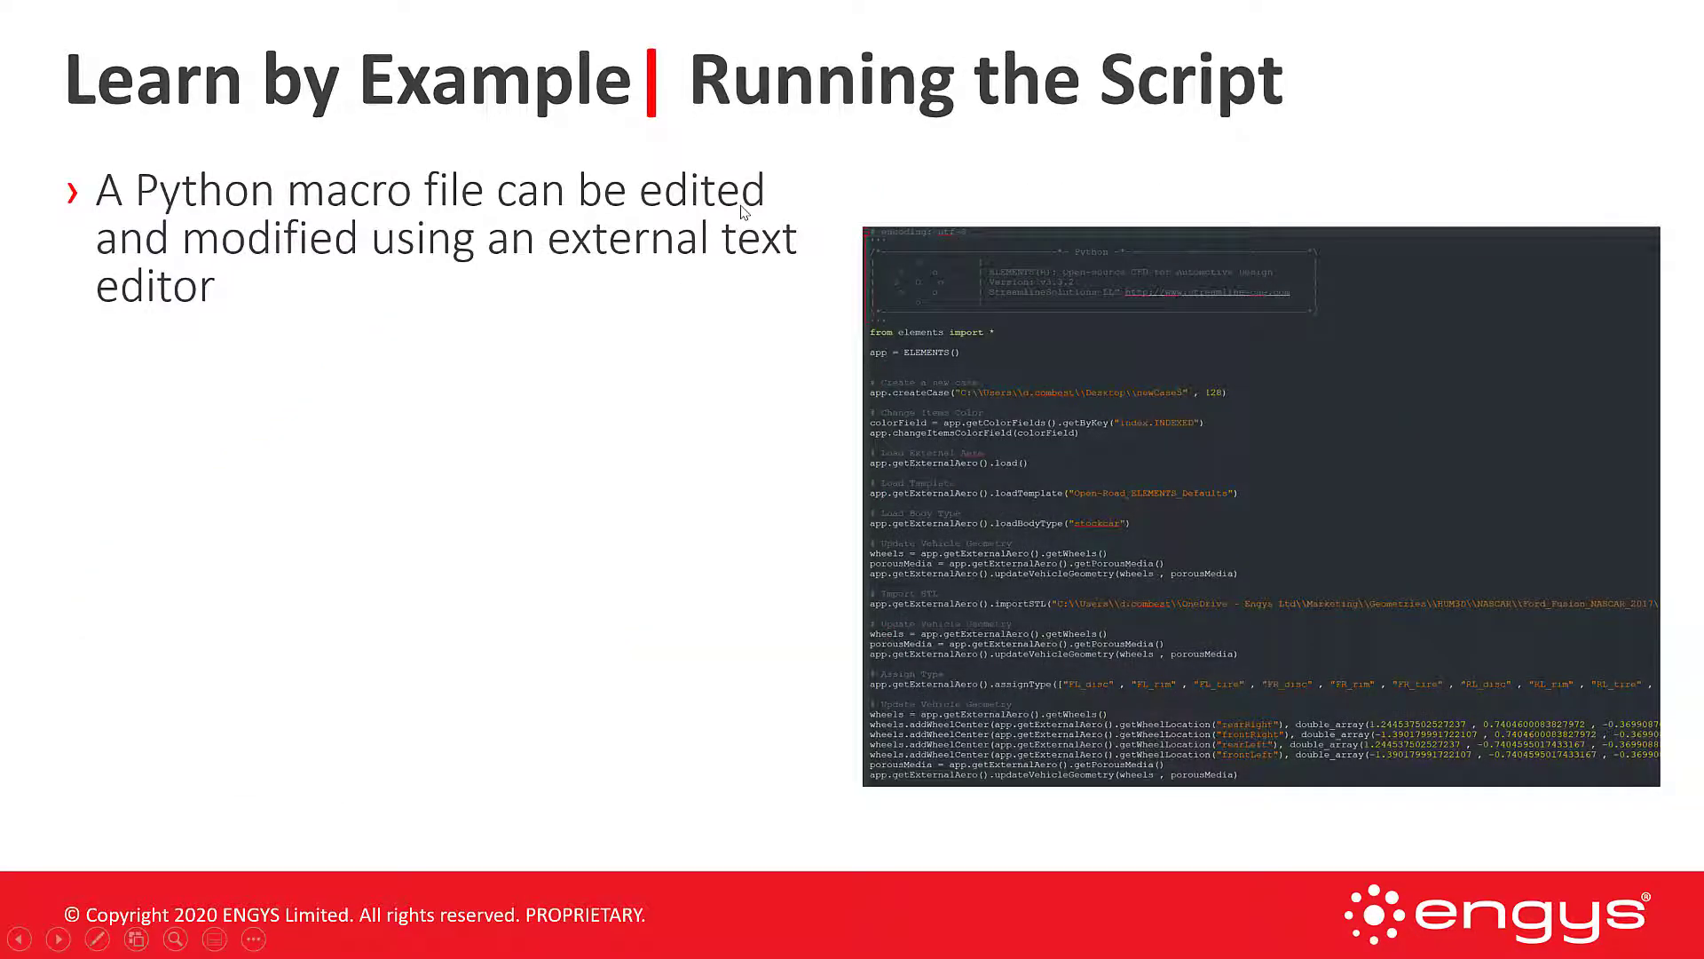